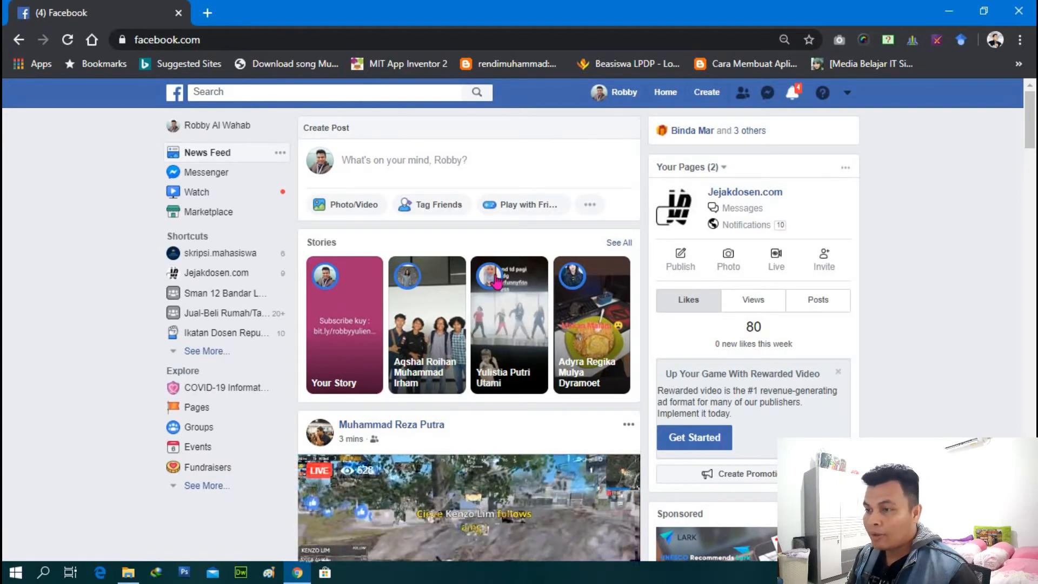
# - Look through the News Feed for sponsored posts, such as the VMware Indonesia and AirConsole ads
pyautogui.scroll(-4, 520, 266)
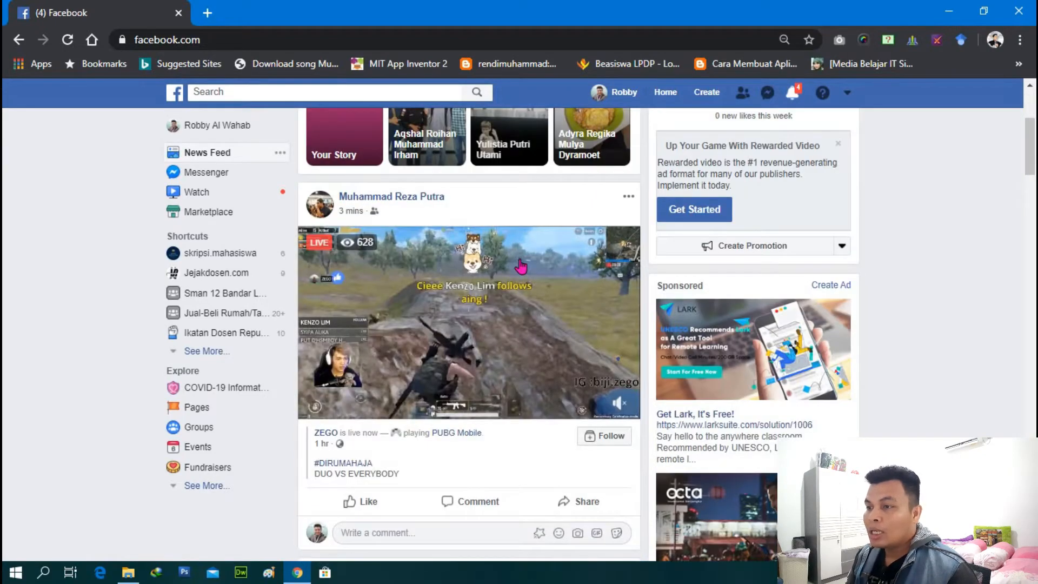
pyautogui.scroll(-6, 520, 266)
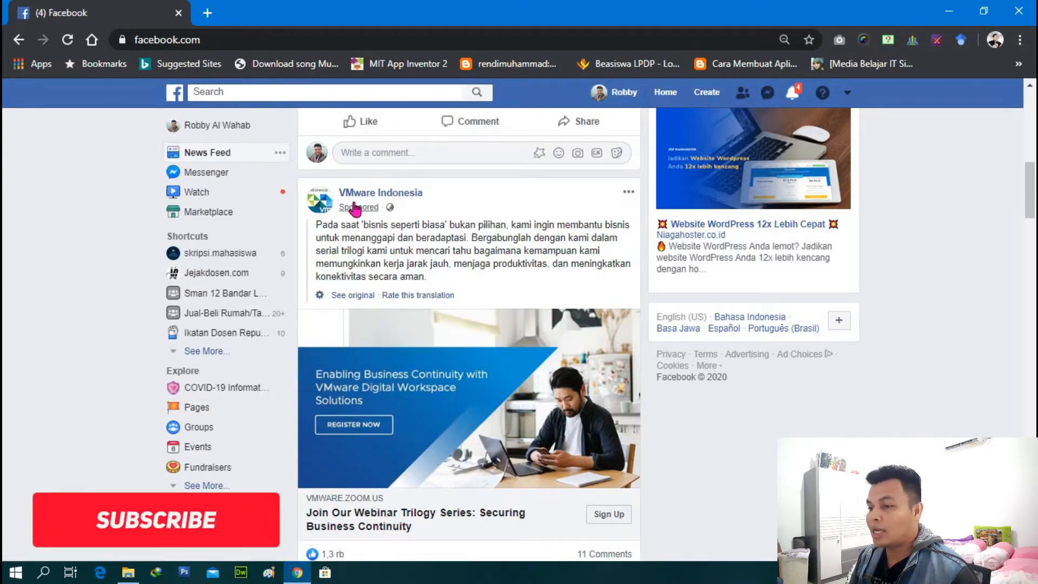
pyautogui.scroll(-4, 436, 234)
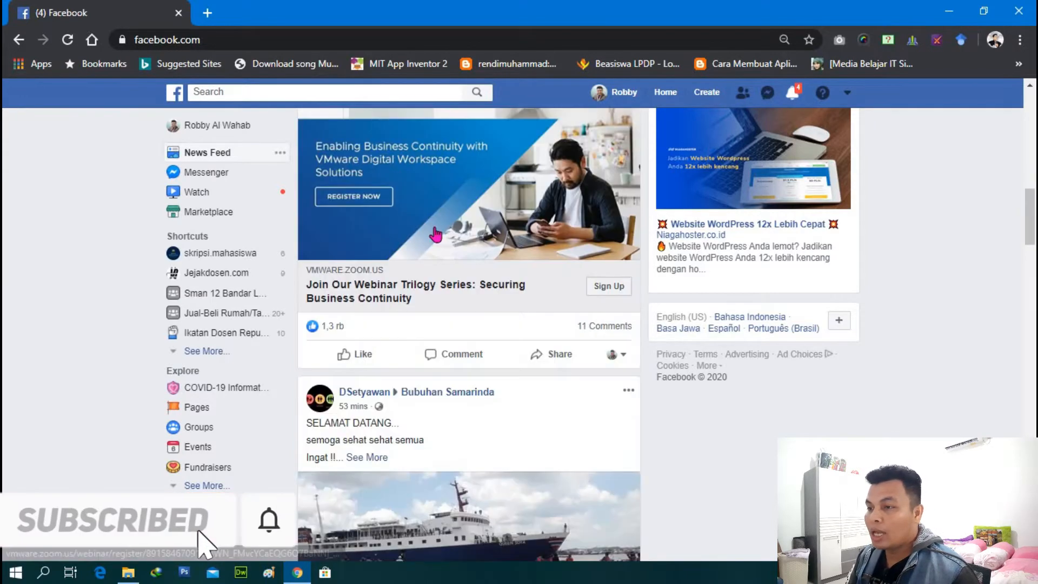
pyautogui.scroll(-15, 436, 234)
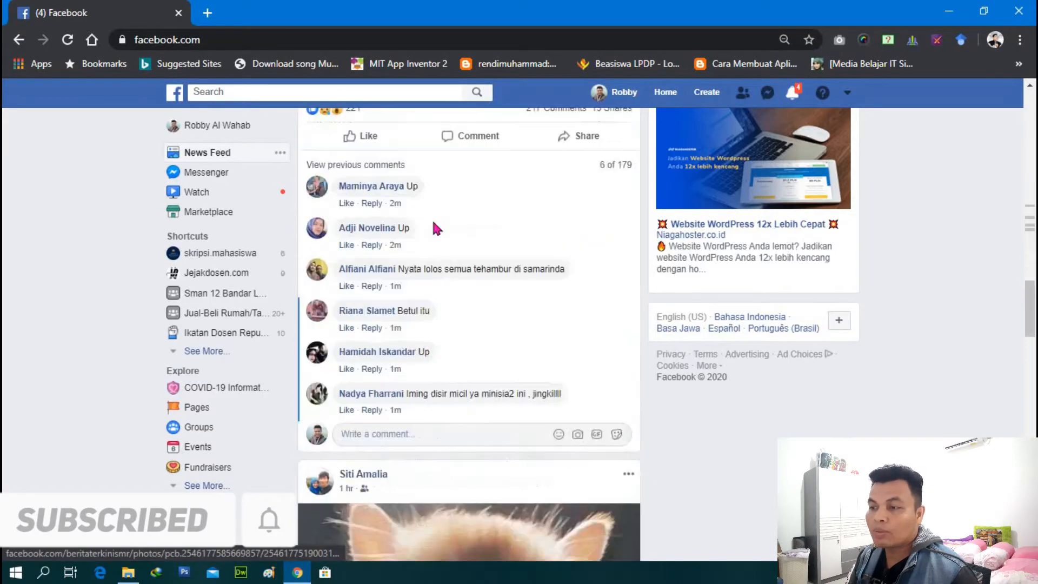
pyautogui.scroll(-3, 433, 222)
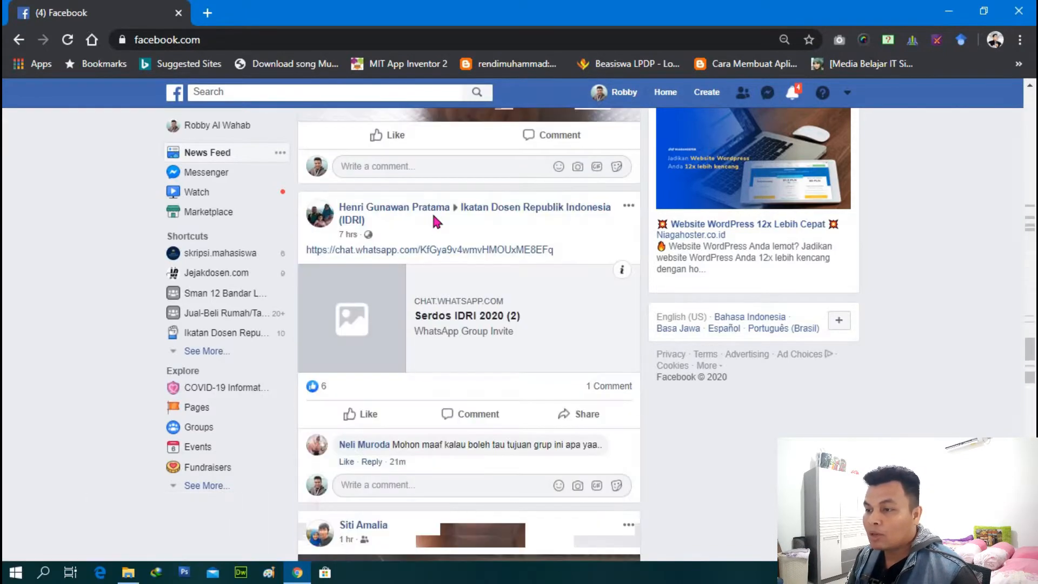
pyautogui.scroll(-3, 434, 216)
pyautogui.scroll(-15, 433, 216)
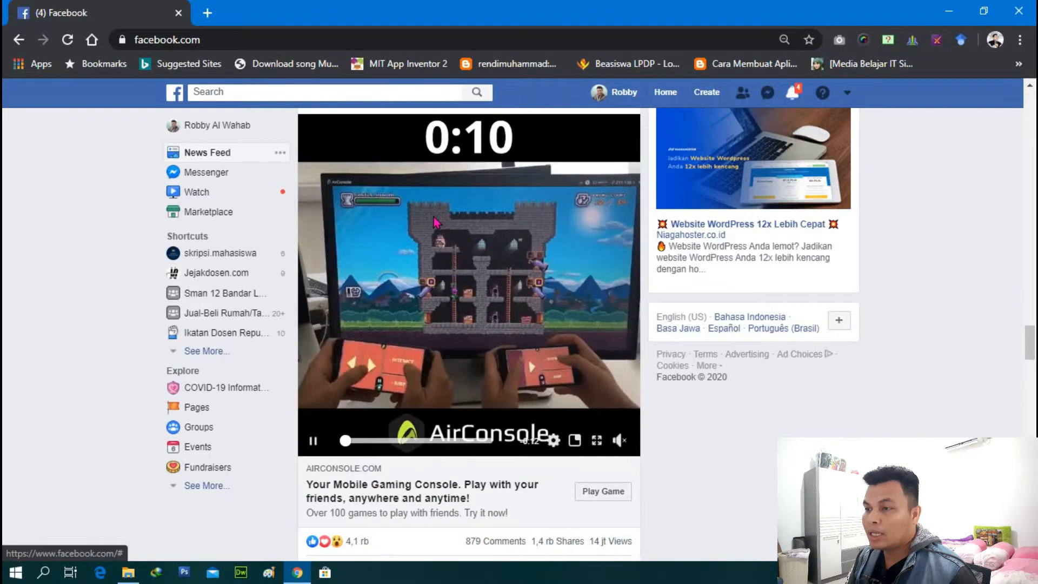
pyautogui.scroll(5, 435, 221)
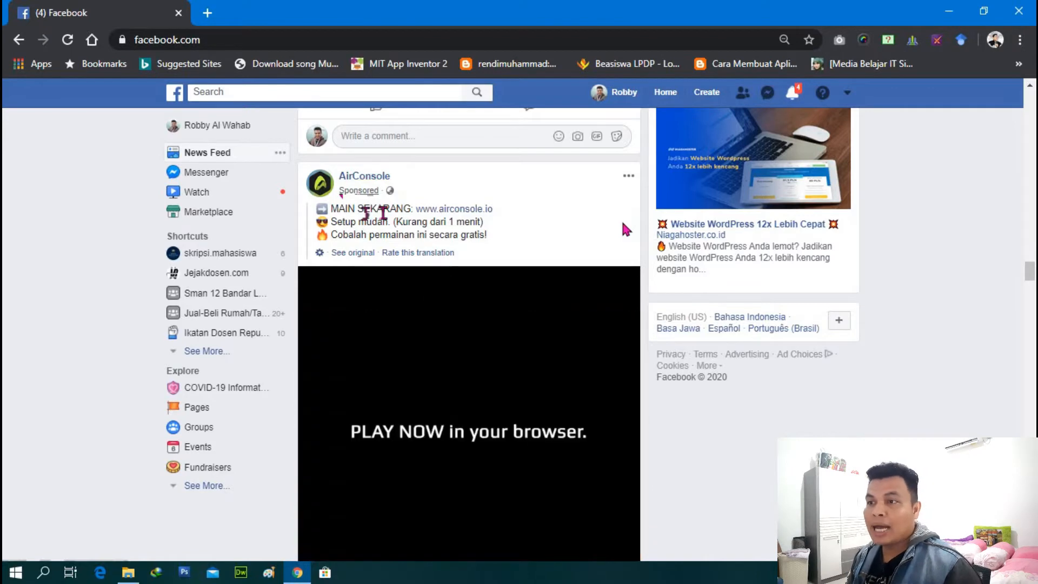
pyautogui.scroll(5, 502, 259)
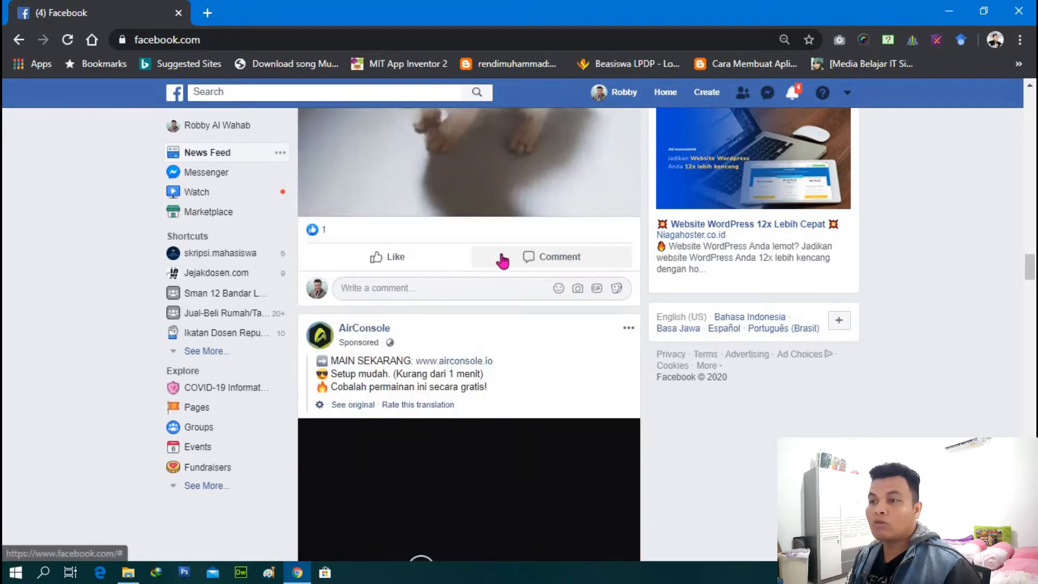
pyautogui.scroll(15, 506, 273)
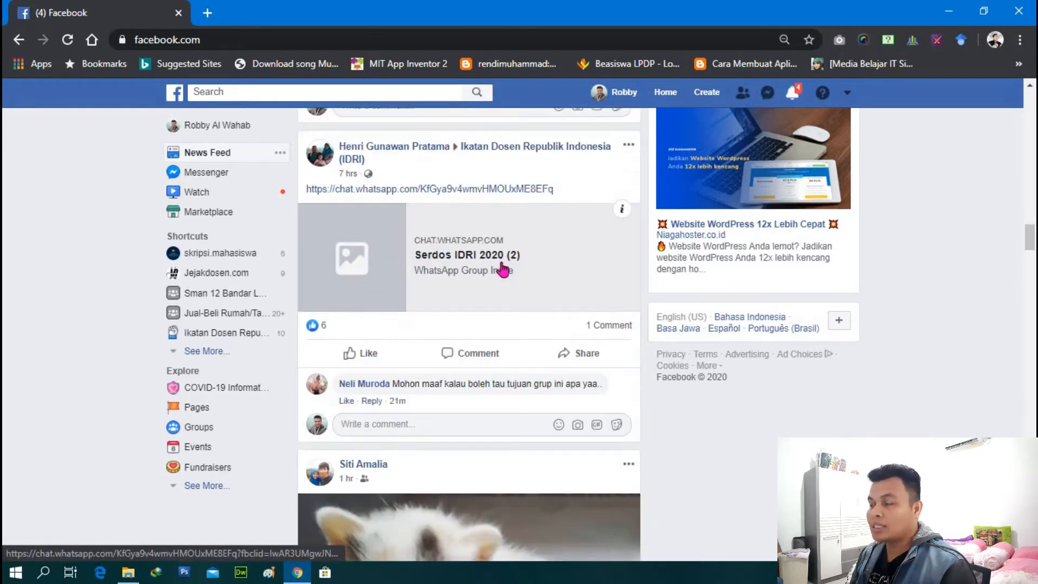
pyautogui.scroll(10, 495, 268)
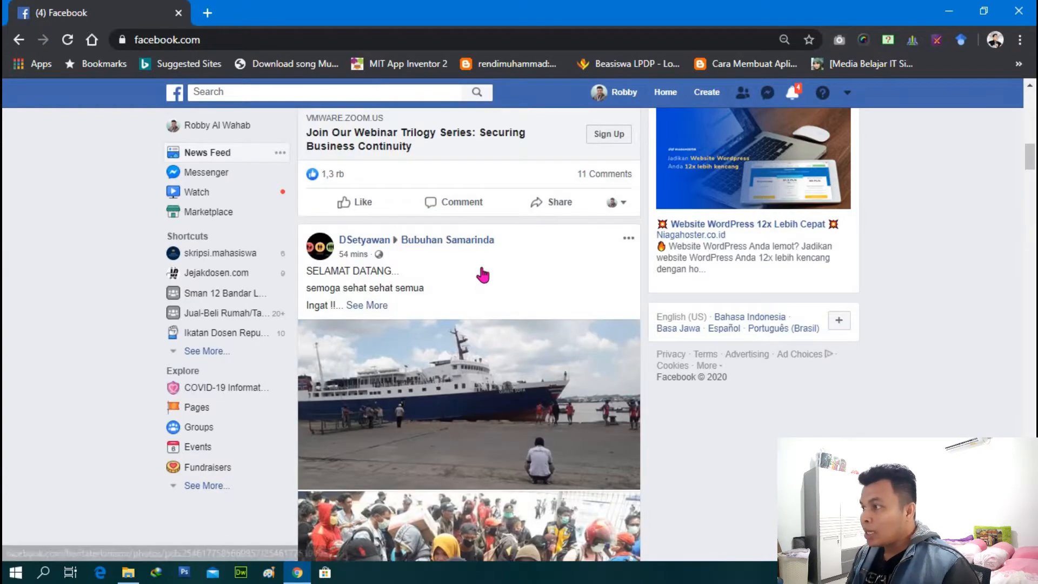
pyautogui.scroll(10, 475, 278)
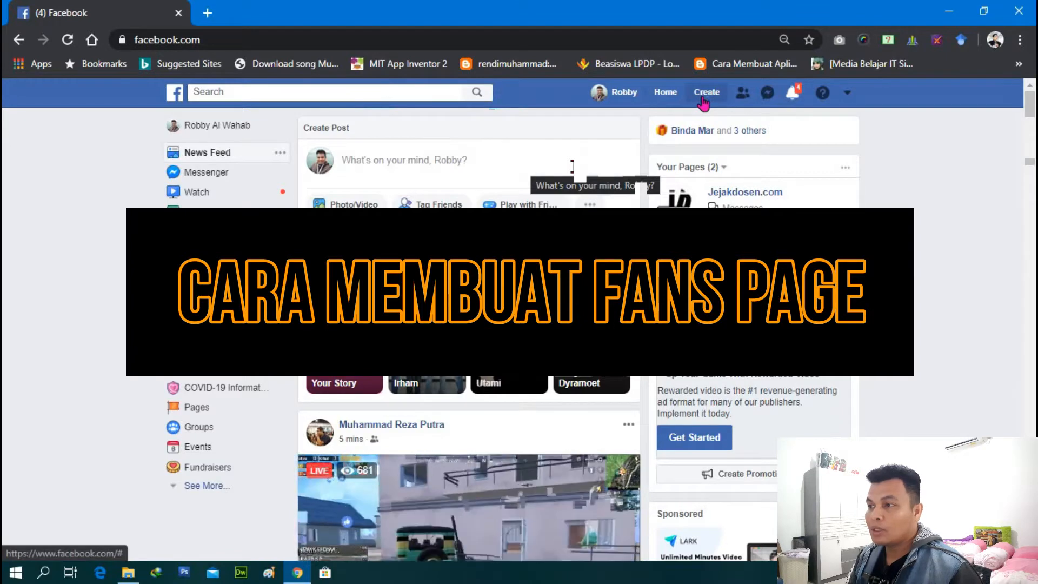
# - Start creating a new Facebook Page of the Business or Brand type
pyautogui.click(703, 100)
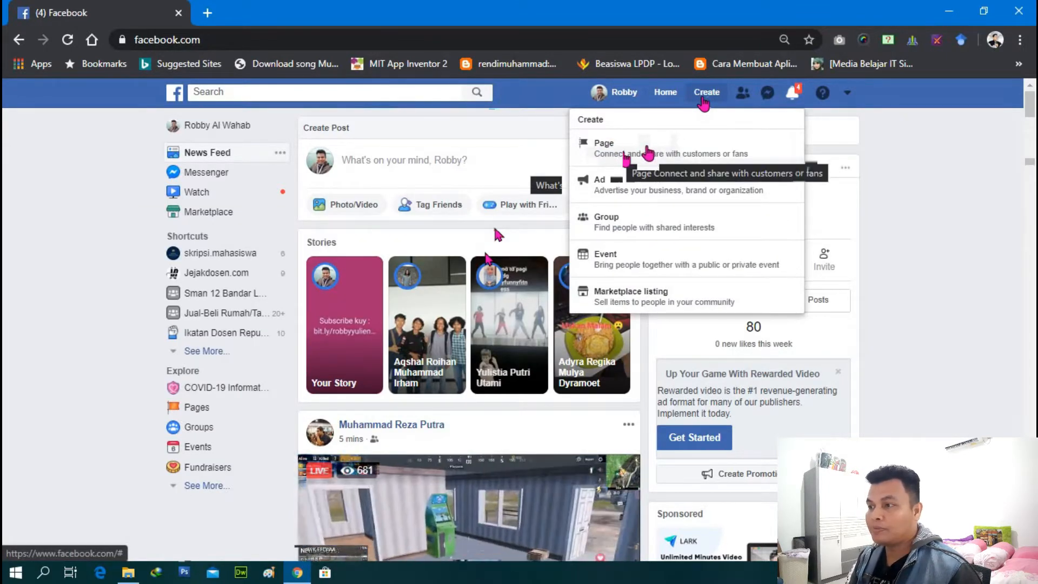
pyautogui.click(612, 152)
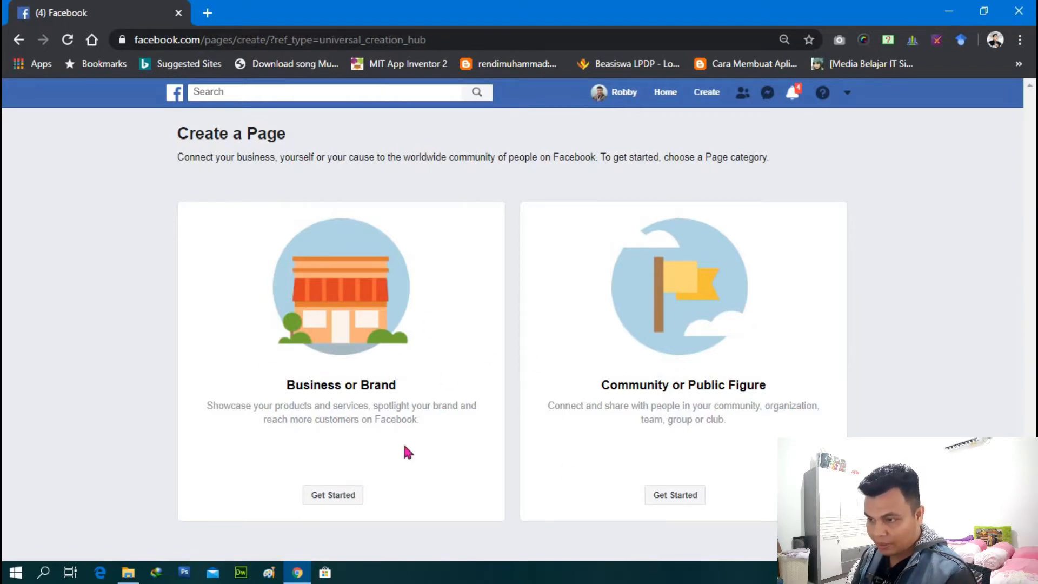
pyautogui.click(340, 495)
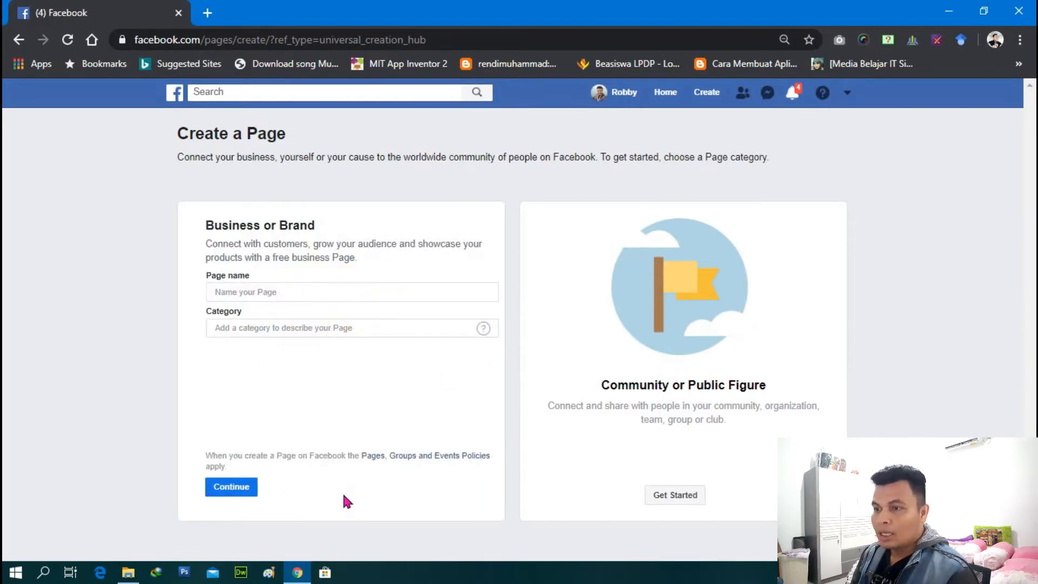
# - Name the new business page Laptopku
pyautogui.click(321, 292)
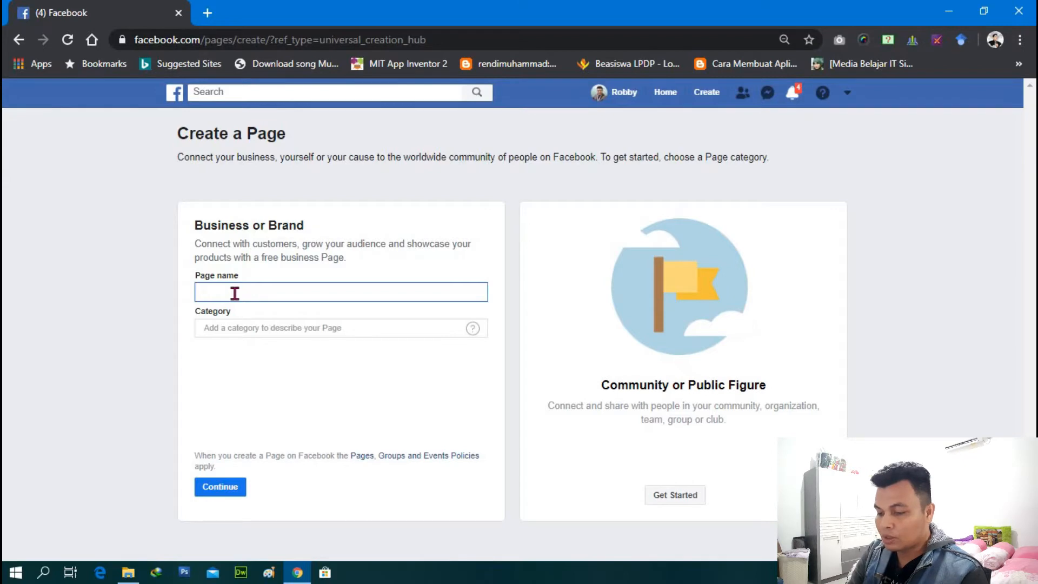
pyautogui.write('LApt')
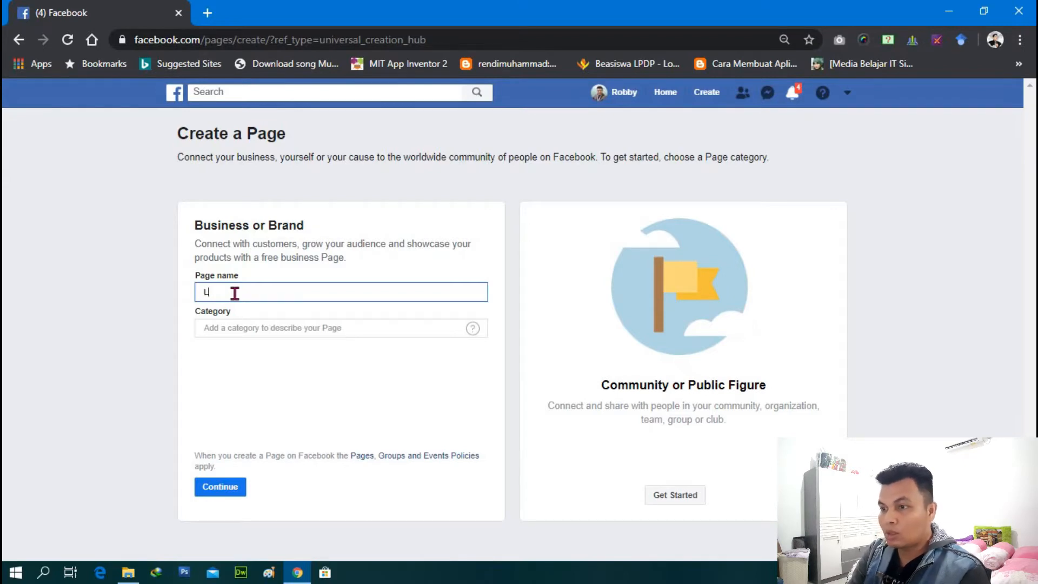
pyautogui.press('BackSpace')
pyautogui.press('BackSpace')
pyautogui.press('BackSpace')
pyautogui.write('aptopk')
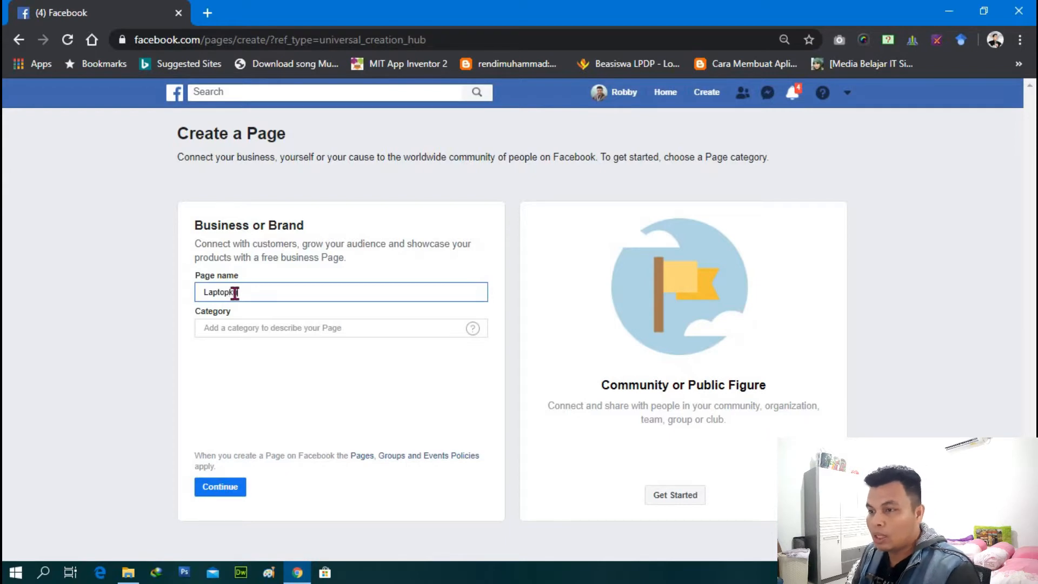
pyautogui.write('u')
# - Set the page category to Computers & Internet Website and continue to create the page
pyautogui.click(271, 327)
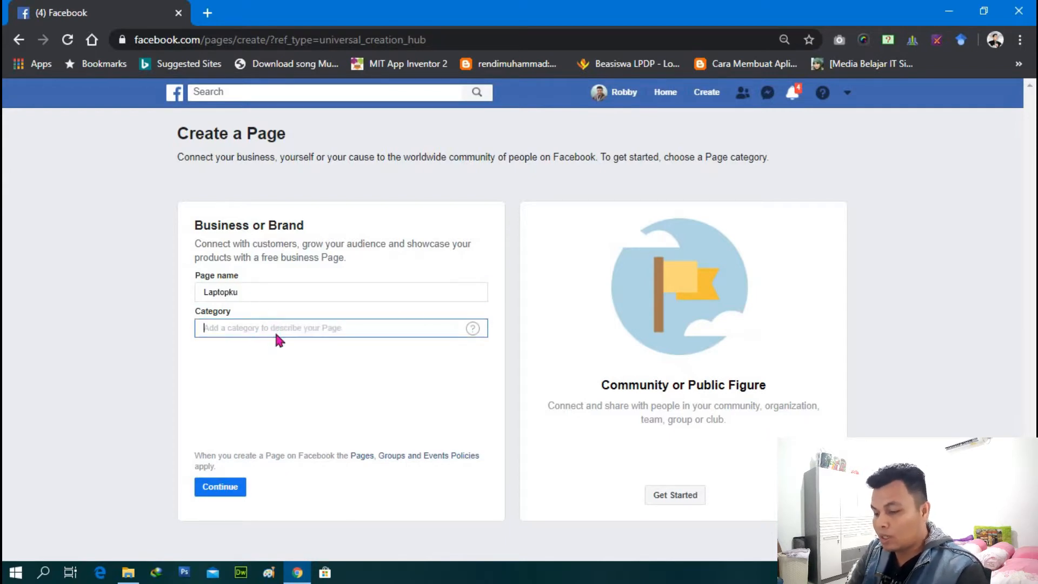
pyautogui.write('Co')
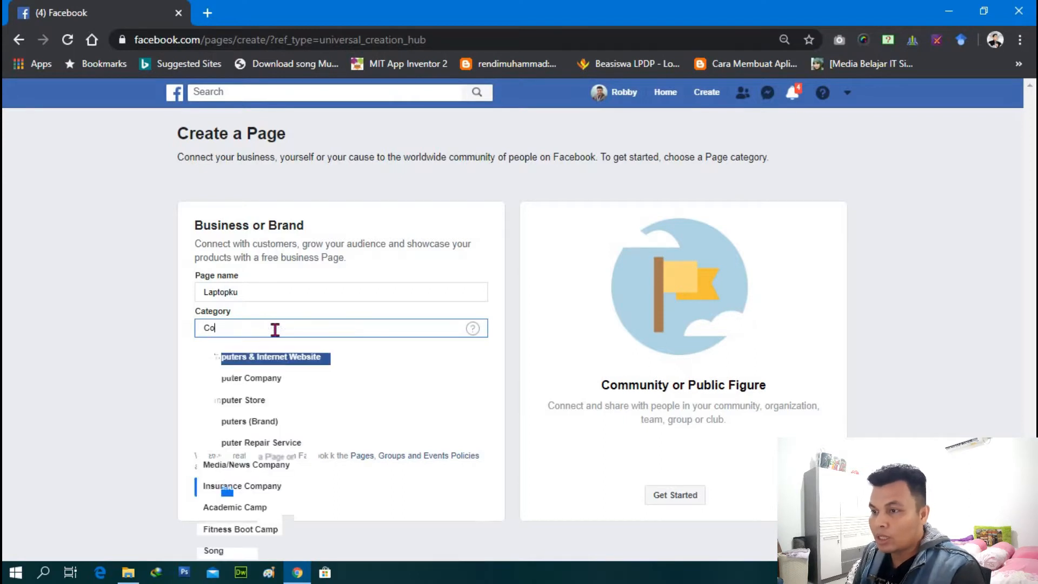
pyautogui.write('mp')
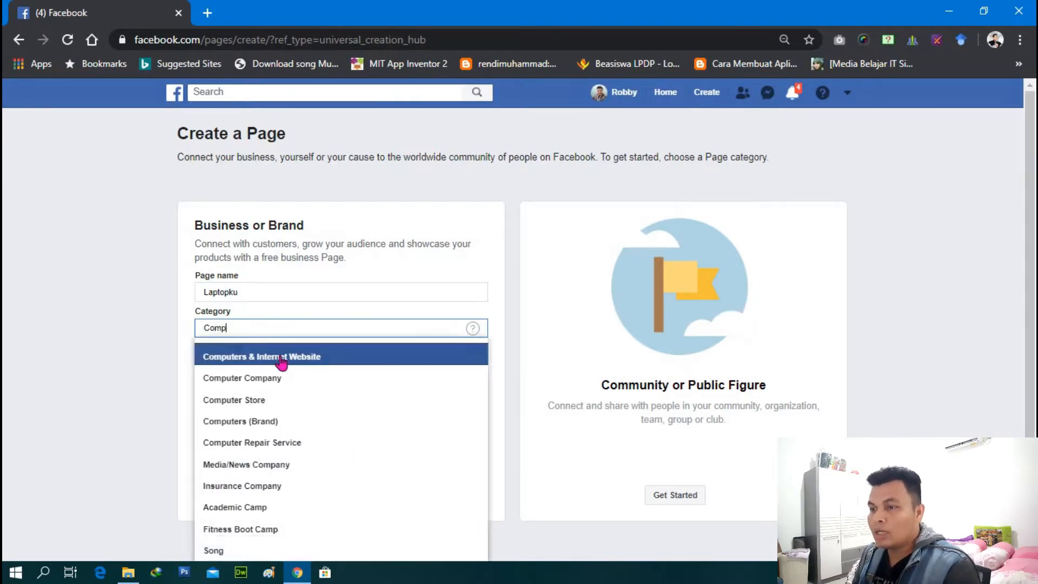
pyautogui.click(284, 358)
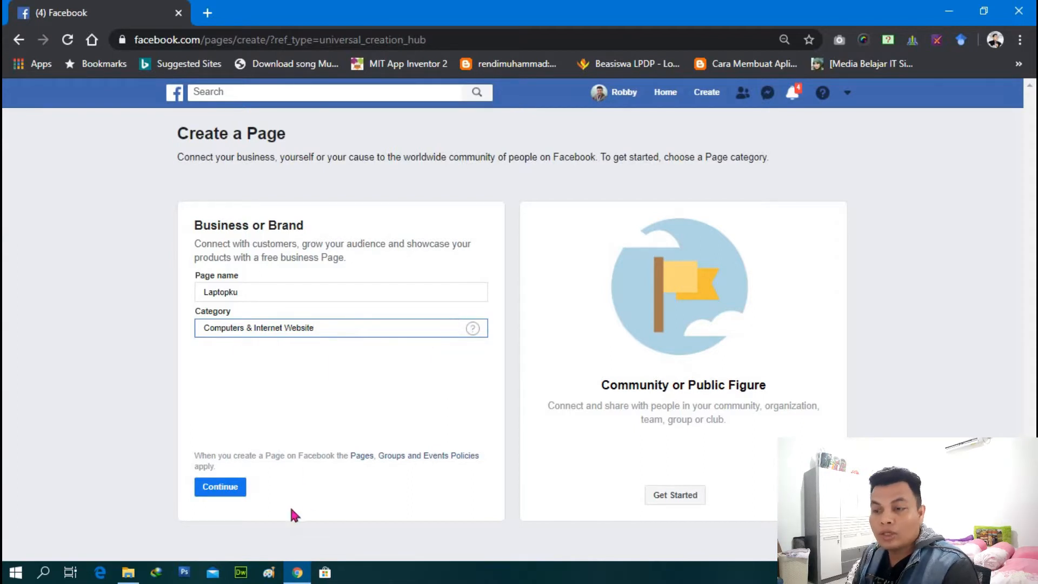
pyautogui.click(221, 488)
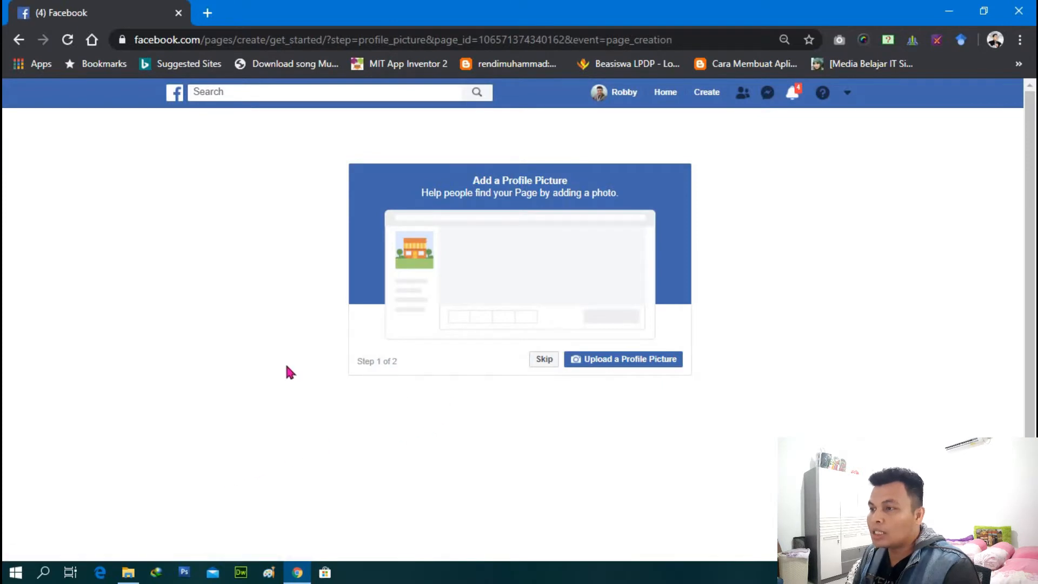
# - Skip adding a profile picture and cover photo, and dismiss the new page's setup tip
pyautogui.scroll(-1, 303, 363)
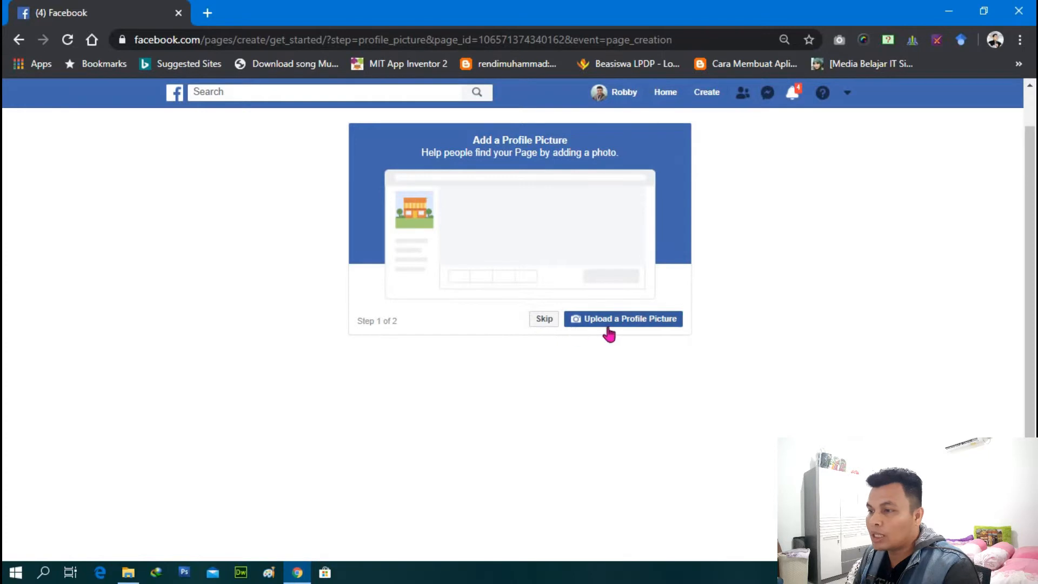
pyautogui.click(549, 322)
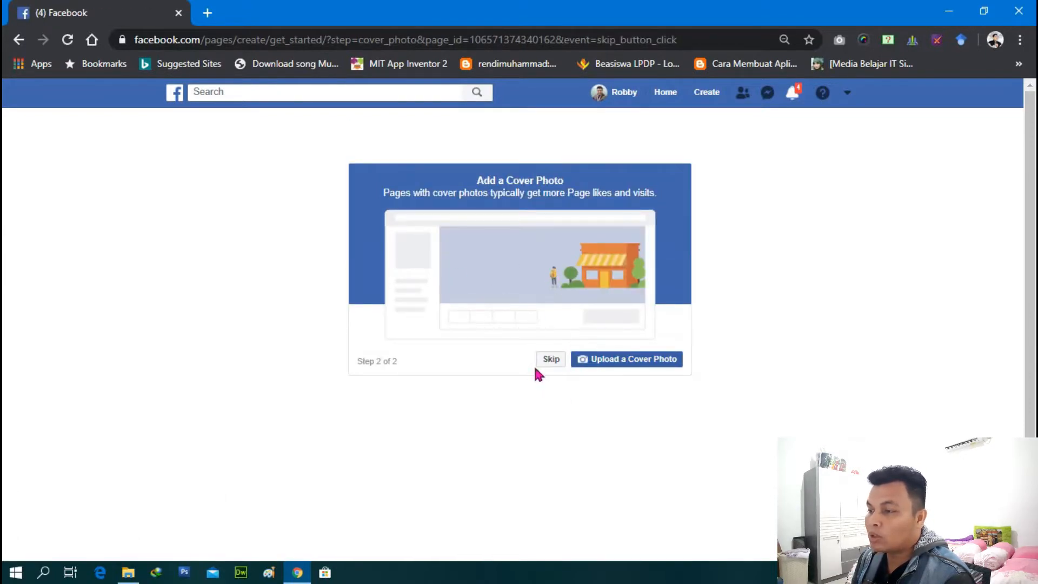
pyautogui.click(550, 365)
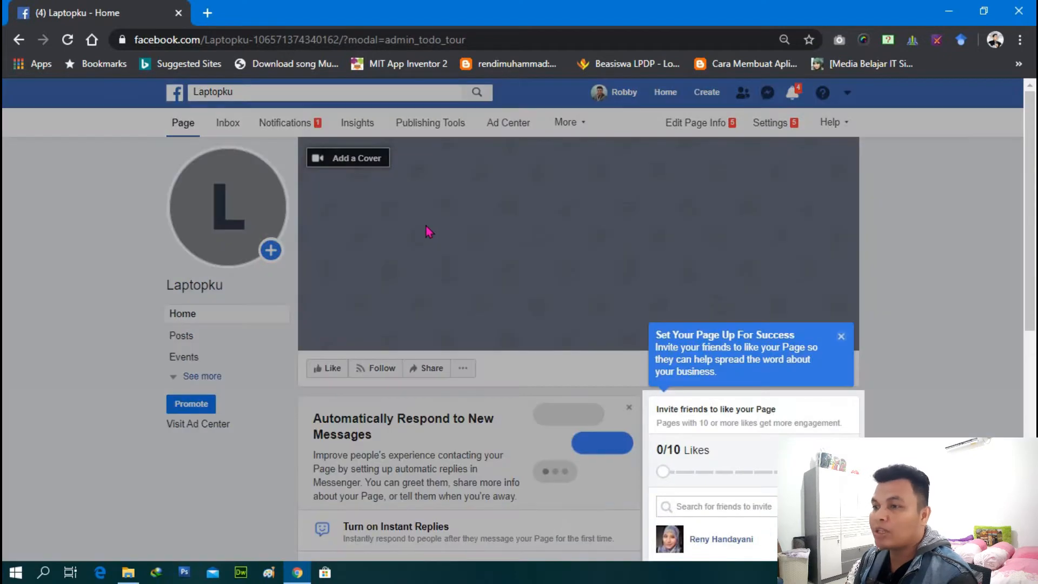
pyautogui.scroll(-1, 428, 225)
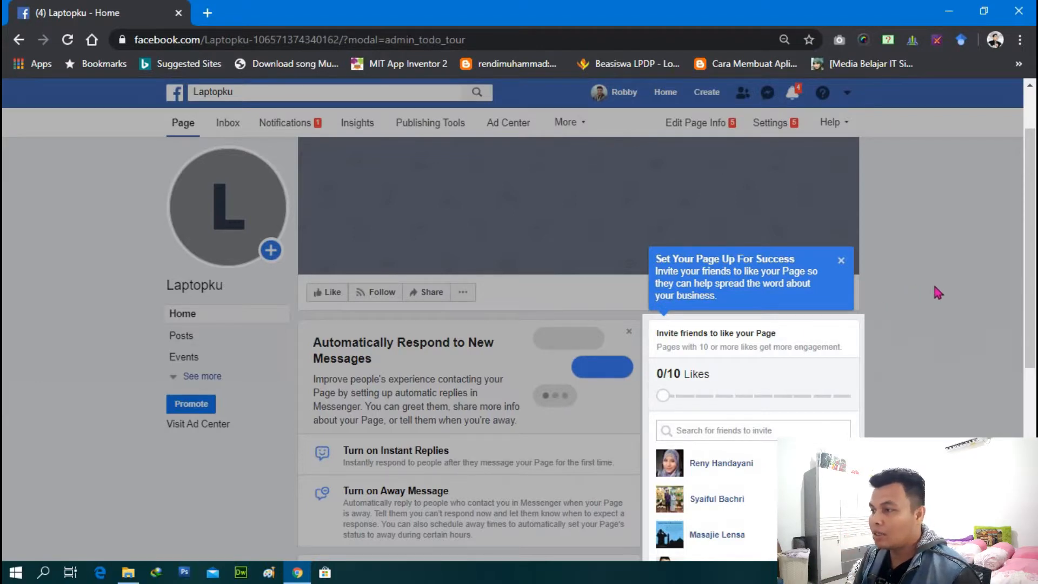
pyautogui.click(841, 261)
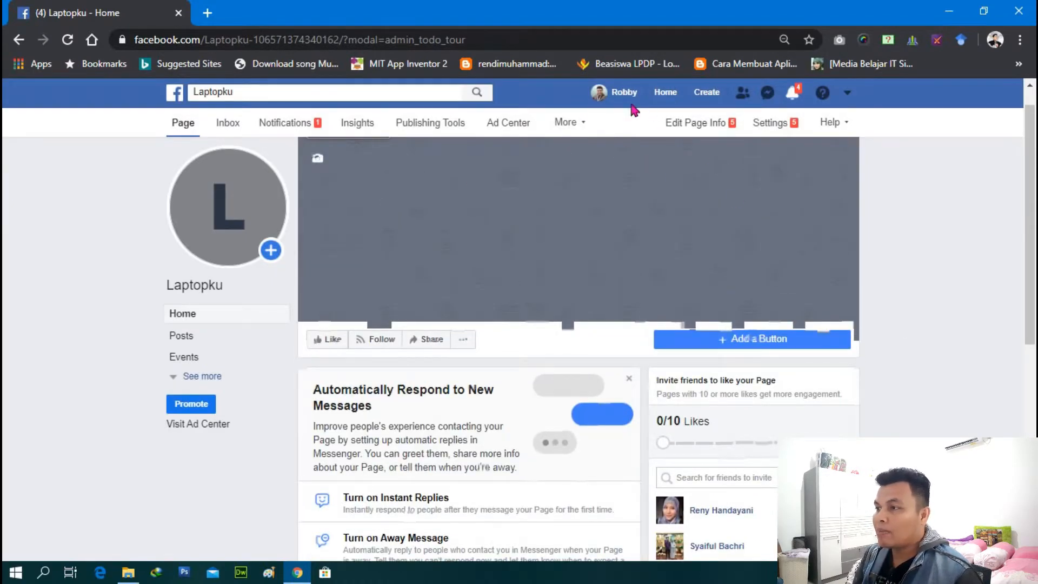
# - Start creating a new ad from the home feed and dismiss the summary of the previously unfinished campaign
pyautogui.click(676, 102)
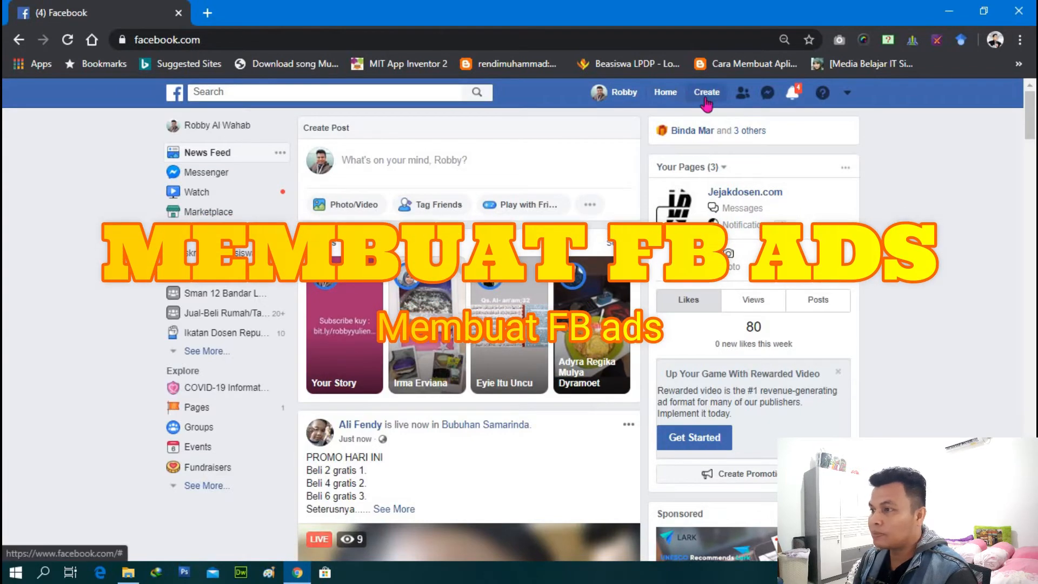
pyautogui.click(706, 103)
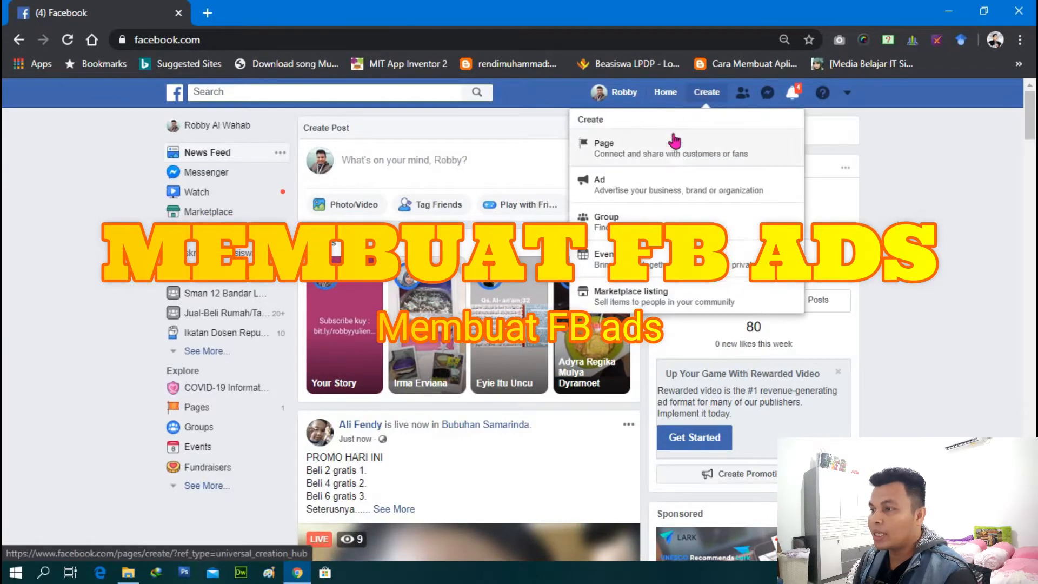
pyautogui.click(646, 194)
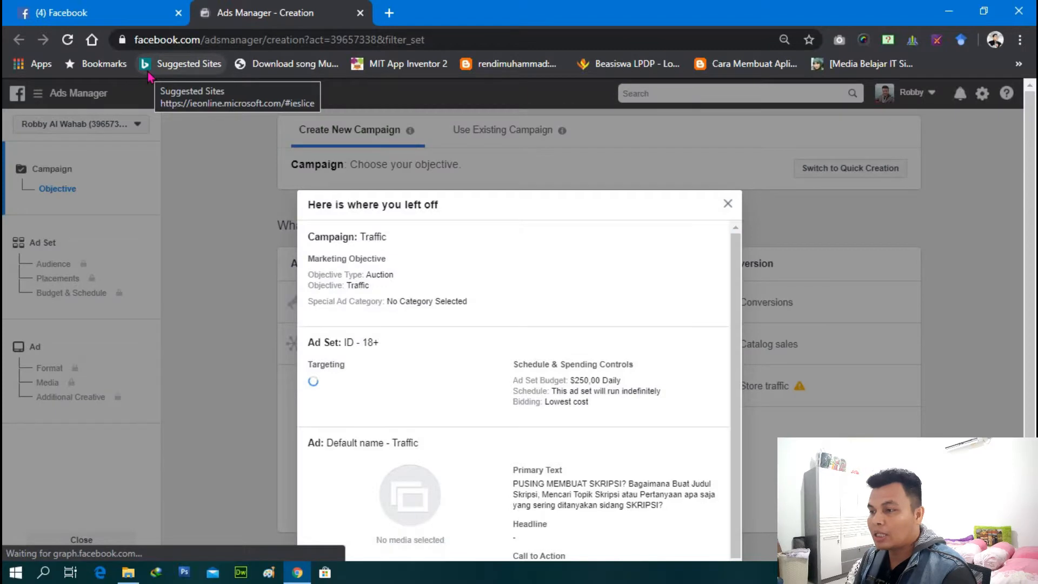
pyautogui.click(728, 205)
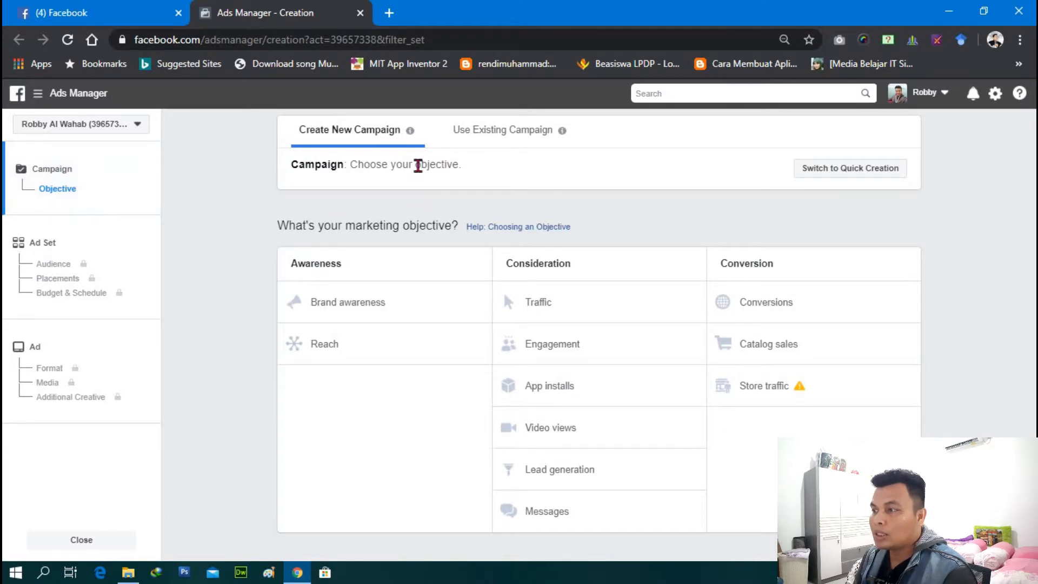
# - Choose Traffic as the marketing objective of the new campaign
pyautogui.moveTo(460, 165); pyautogui.dragTo(380, 164)
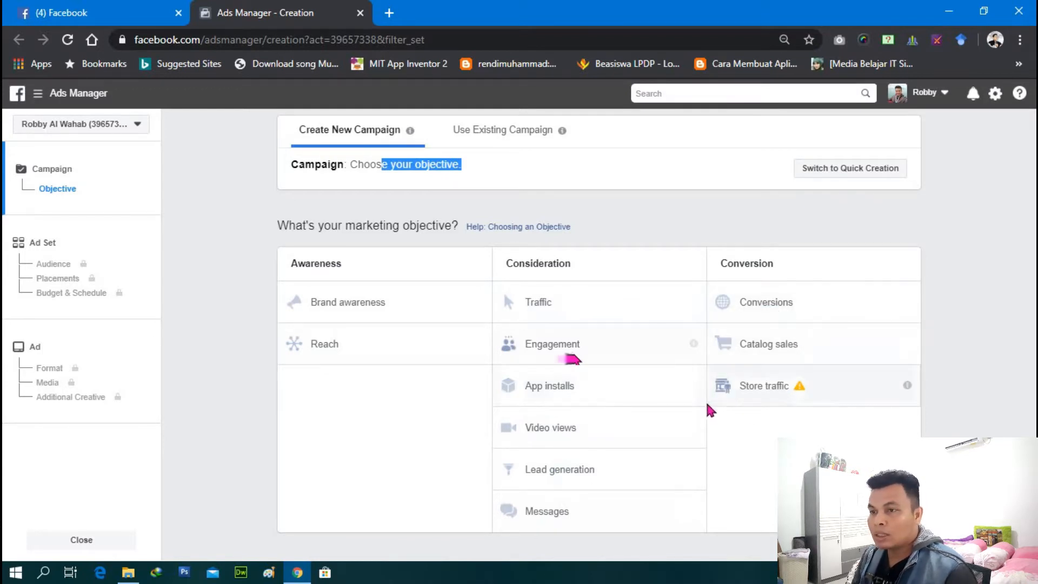
pyautogui.click(543, 311)
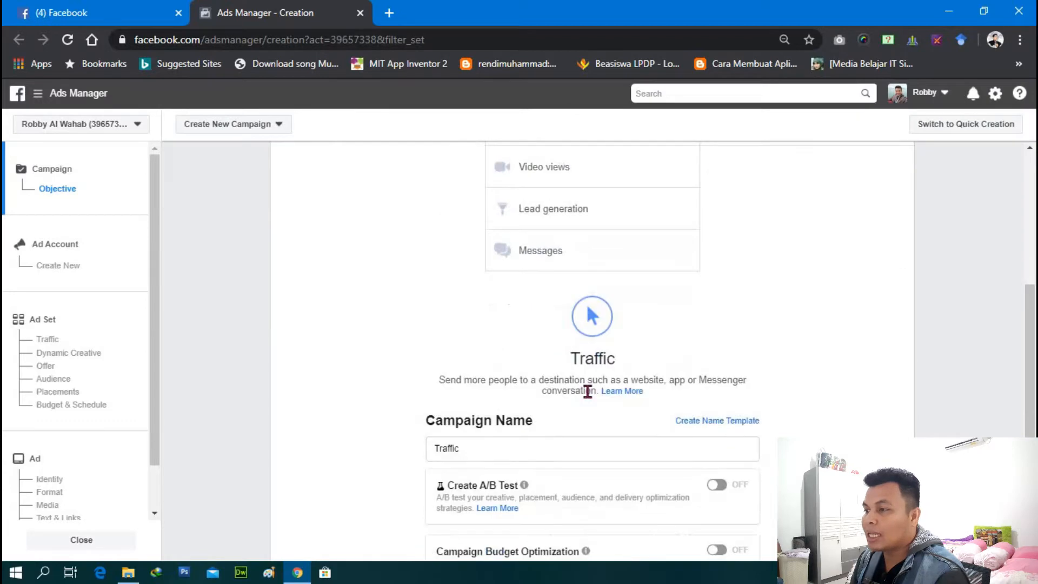
# - Name the campaign "Trafic Channel" followed by the channel owner's first name, and continue to the ad account setup
pyautogui.scroll(-2, 588, 391)
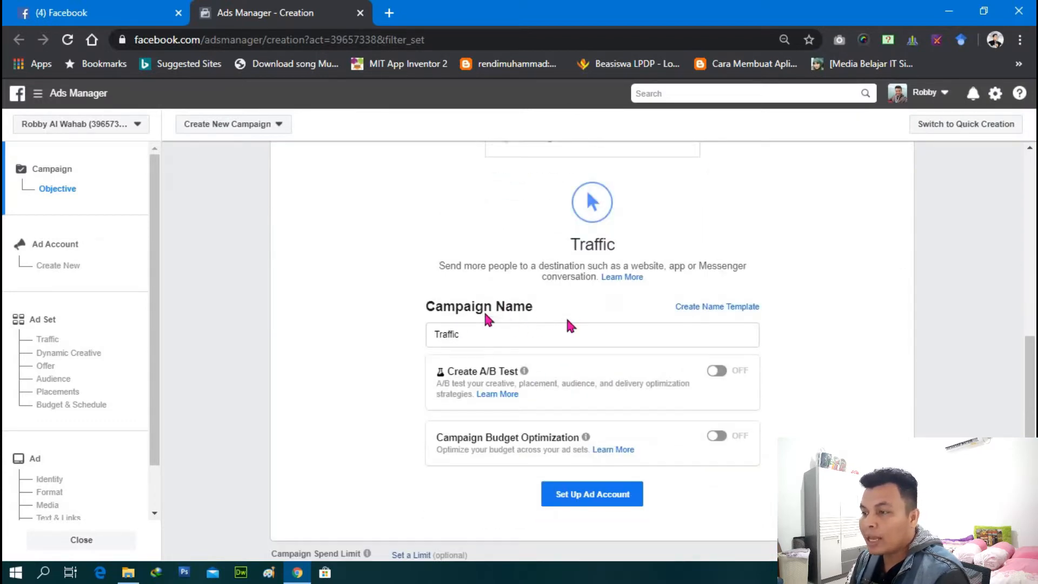
pyautogui.moveTo(481, 336); pyautogui.dragTo(412, 342)
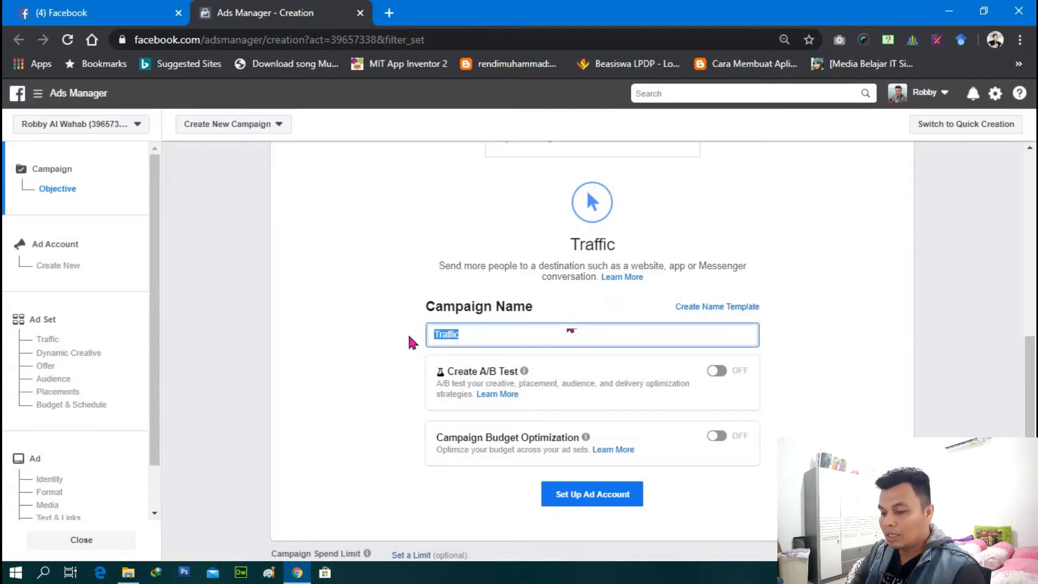
pyautogui.write('Trafic')
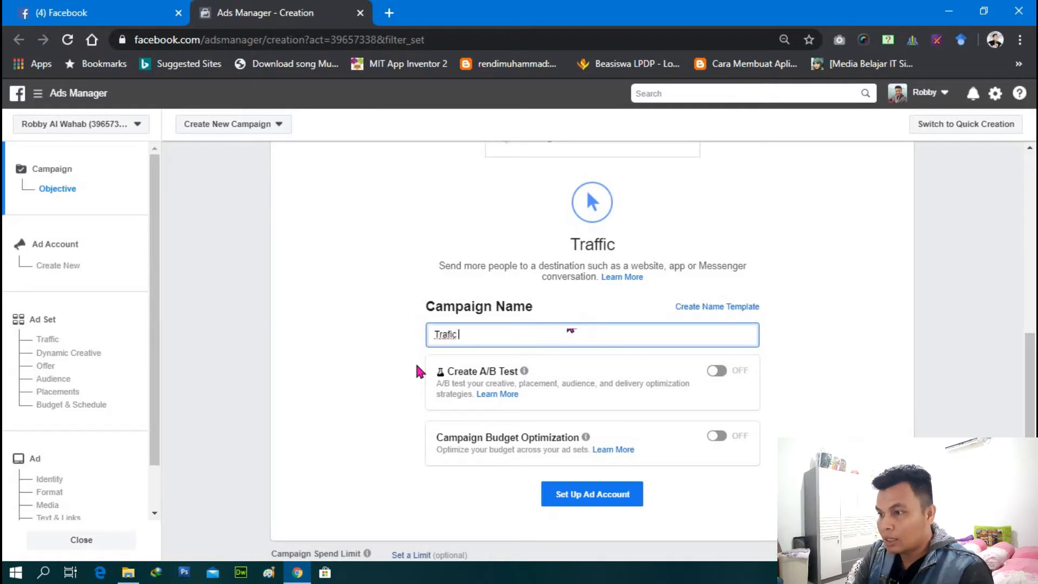
pyautogui.write('Channel Robby')
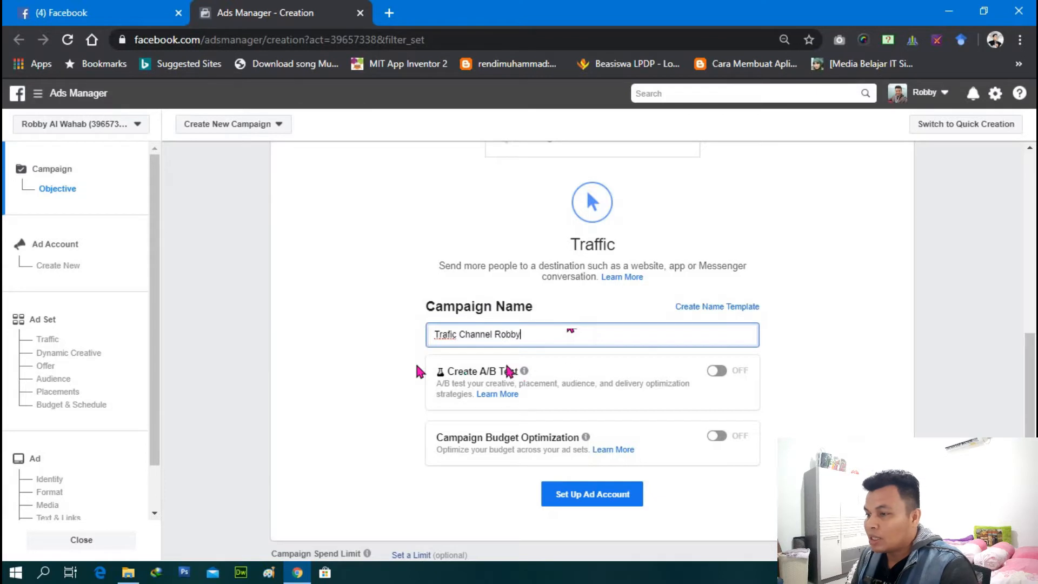
pyautogui.scroll(-1, 673, 394)
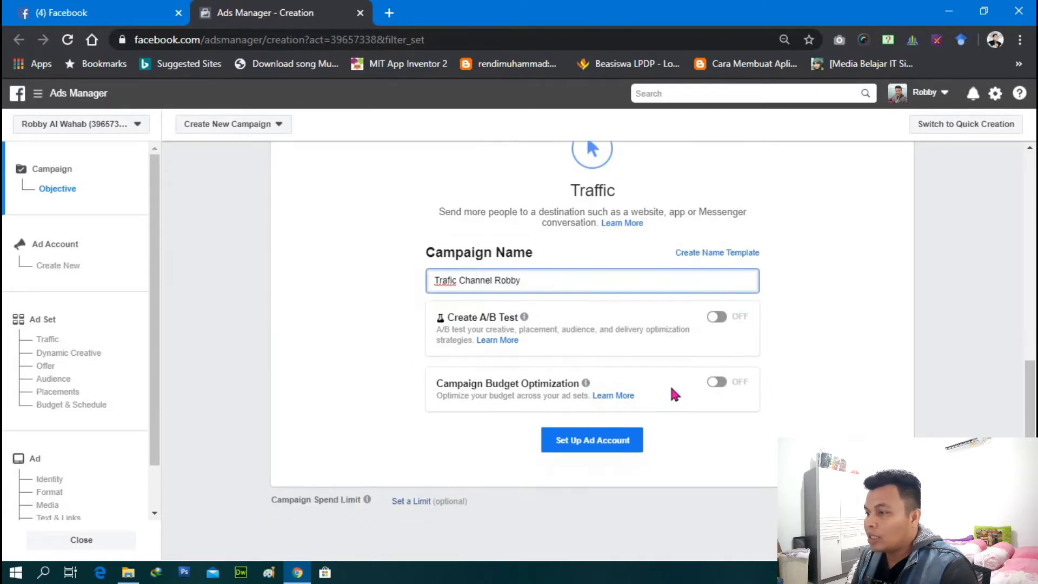
pyautogui.moveTo(592, 384)
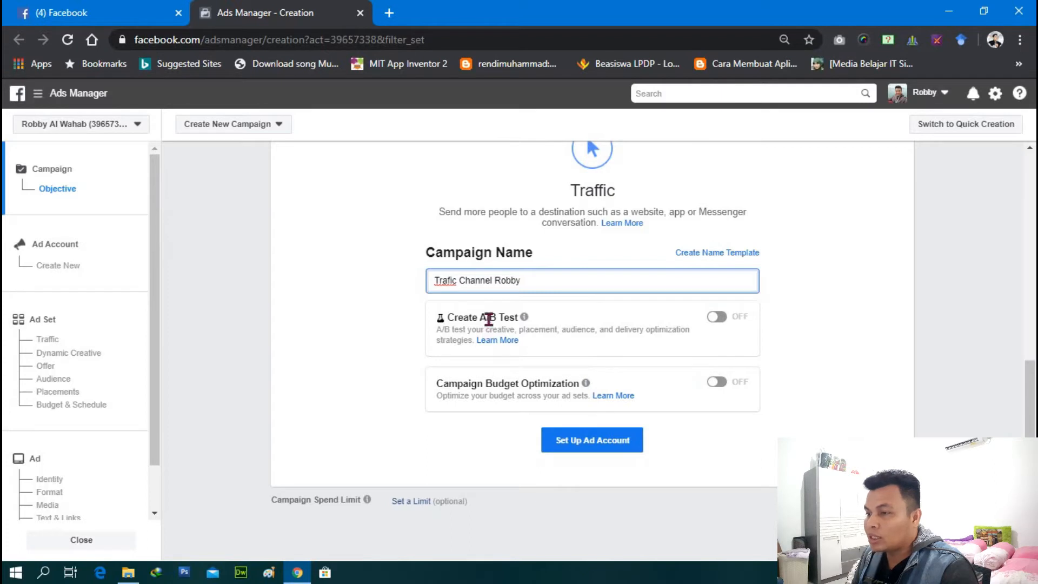
pyautogui.click(603, 451)
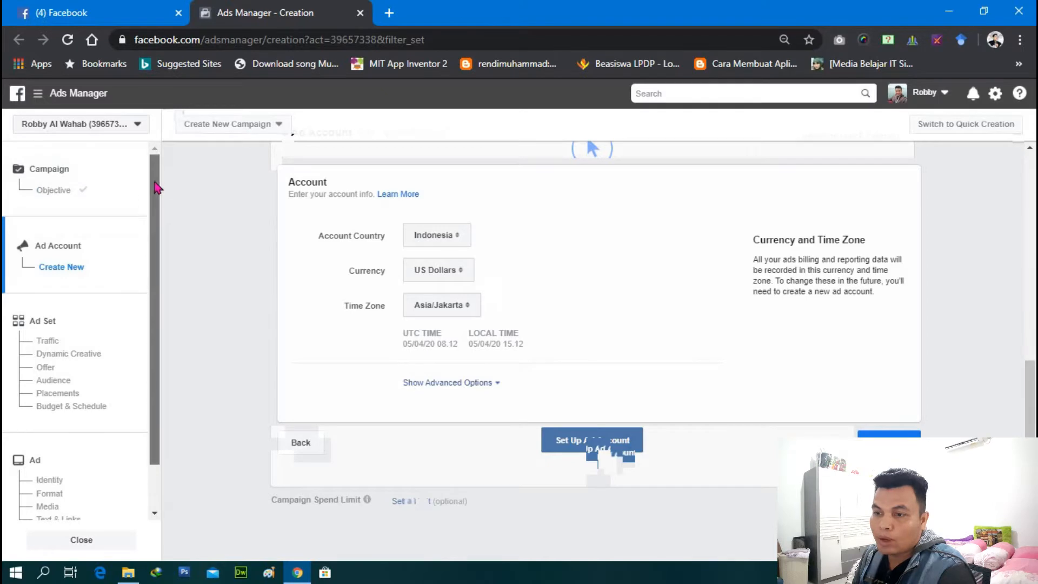
# - Set the new ad account's currency to Indonesian Rupiah
pyautogui.scroll(-1, 158, 194)
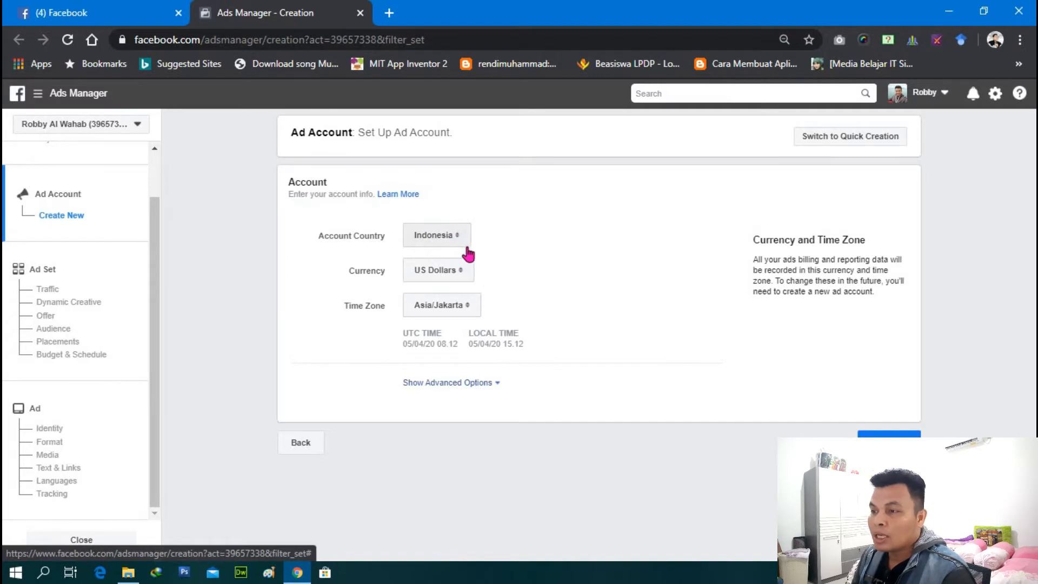
pyautogui.click(466, 279)
pyautogui.scroll(5, 456, 220)
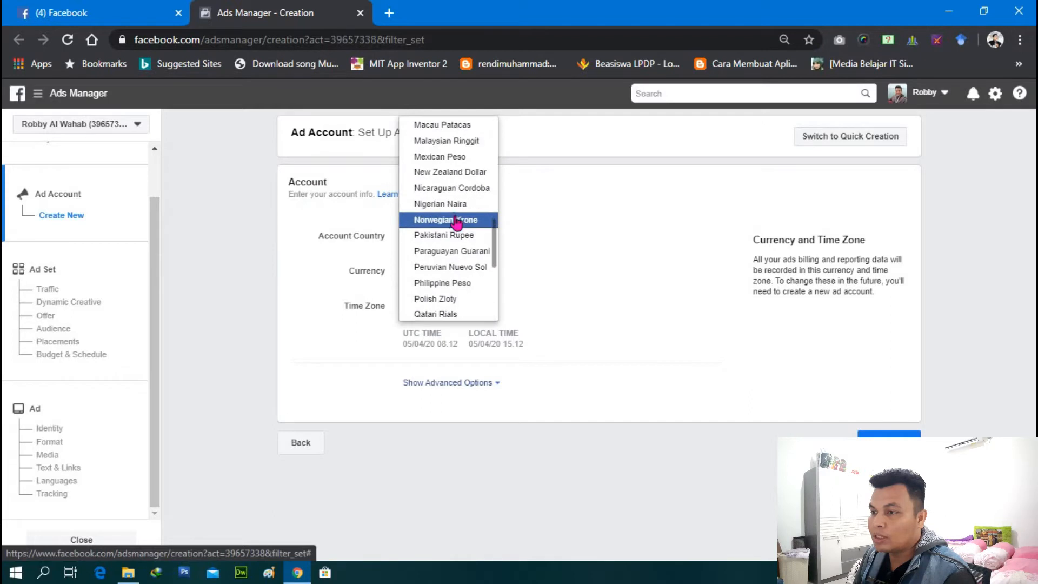
pyautogui.scroll(3, 457, 249)
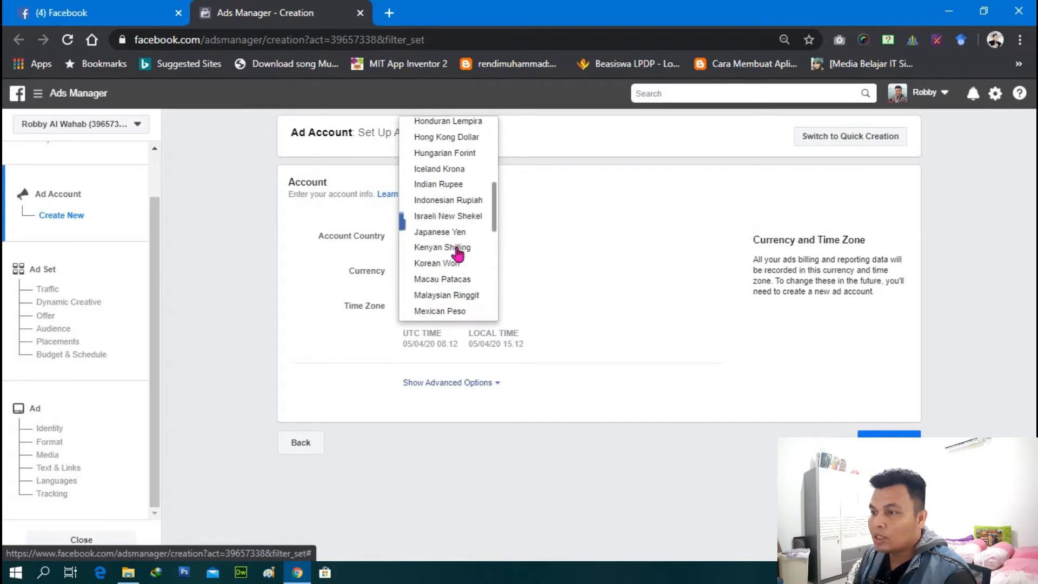
pyautogui.click(462, 201)
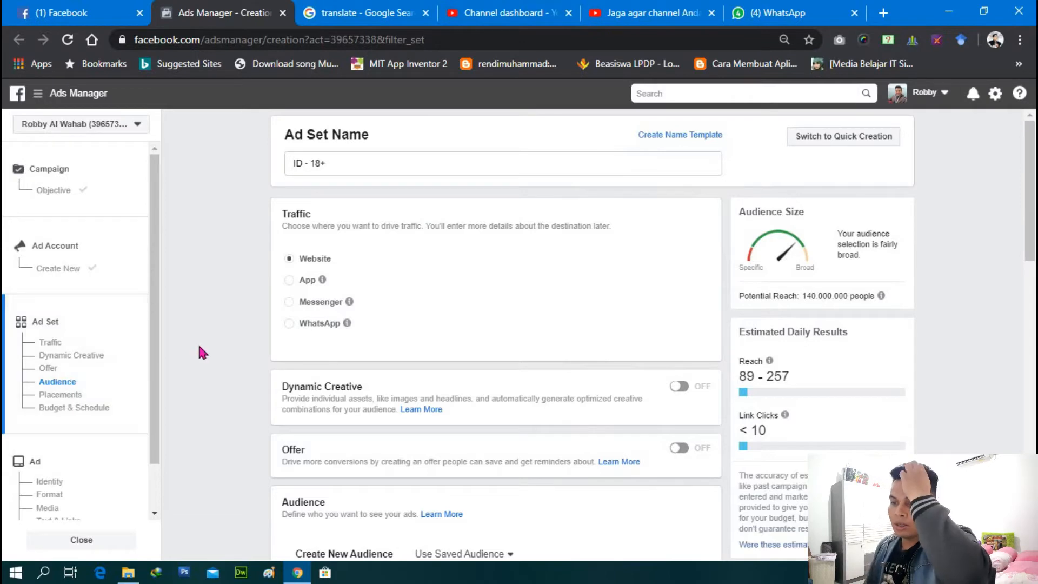
# - Rename the ad set as "ID - Youtube Chanel 1"
pyautogui.click(370, 165)
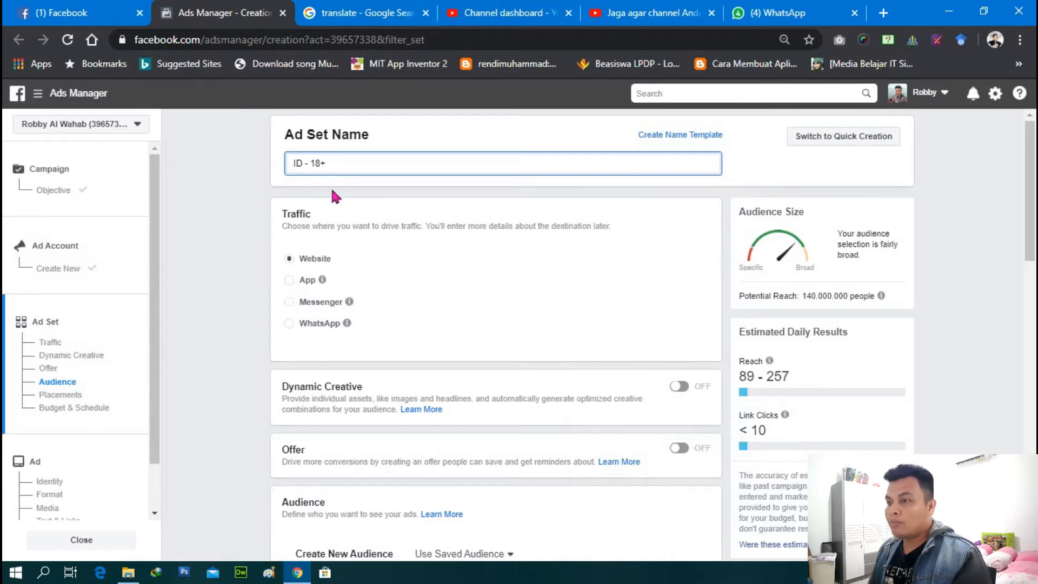
pyautogui.moveTo(340, 162); pyautogui.dragTo(315, 162)
pyautogui.click(333, 165)
pyautogui.press('BackSpace')
pyautogui.press('BackSpace')
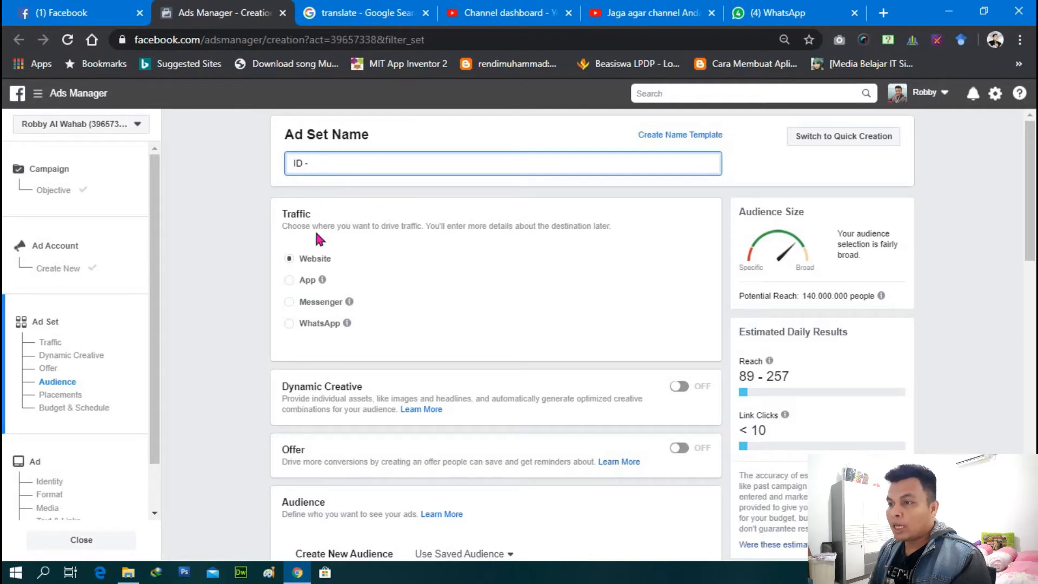
pyautogui.write('Youtube C')
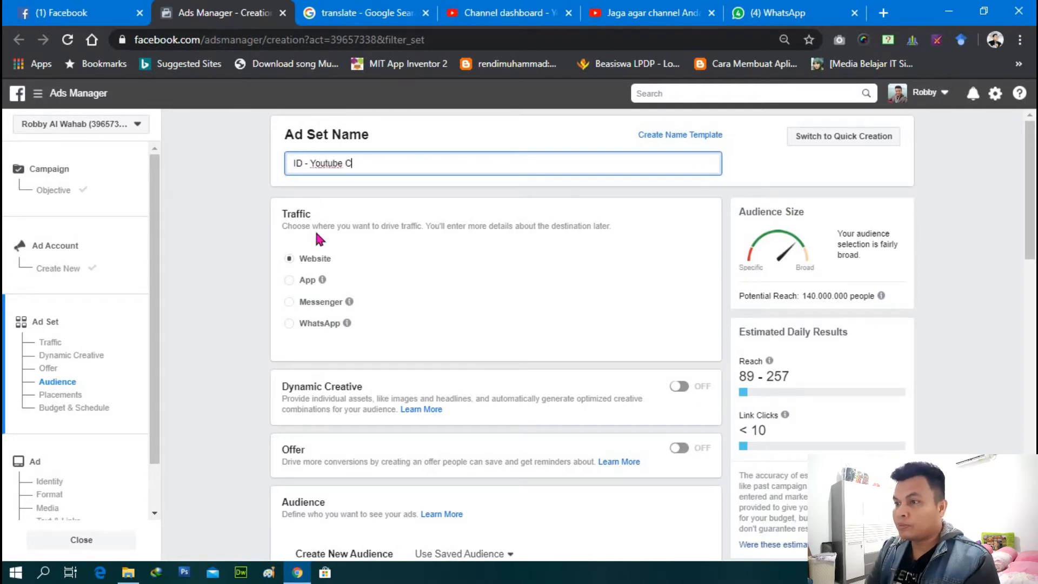
pyautogui.write('hanel 1')
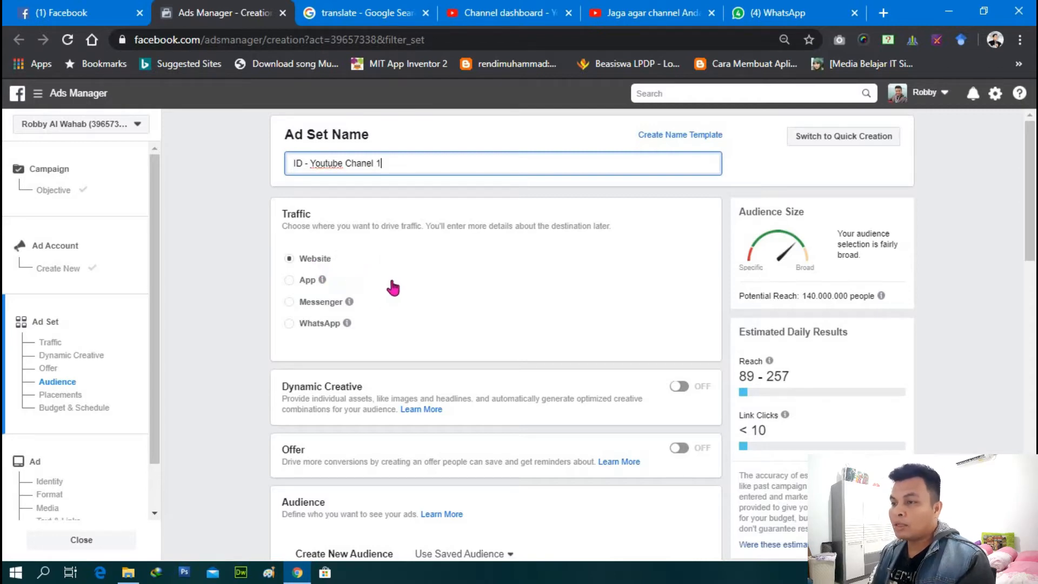
# - Edit the new audience's locations and include the city of Jakarta, Jakarta, Indonesia
pyautogui.scroll(-2, 435, 286)
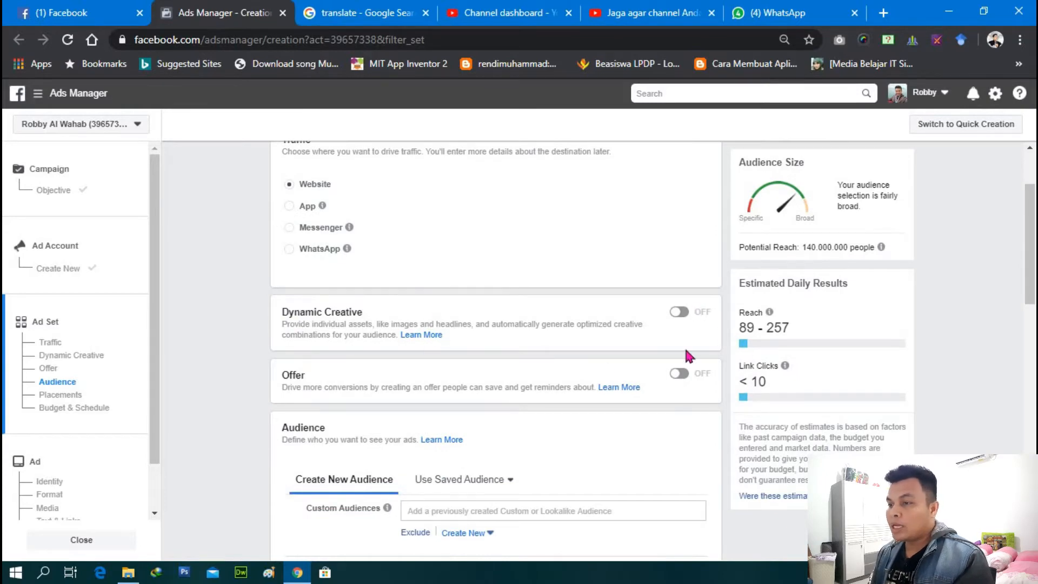
pyautogui.scroll(-3, 688, 355)
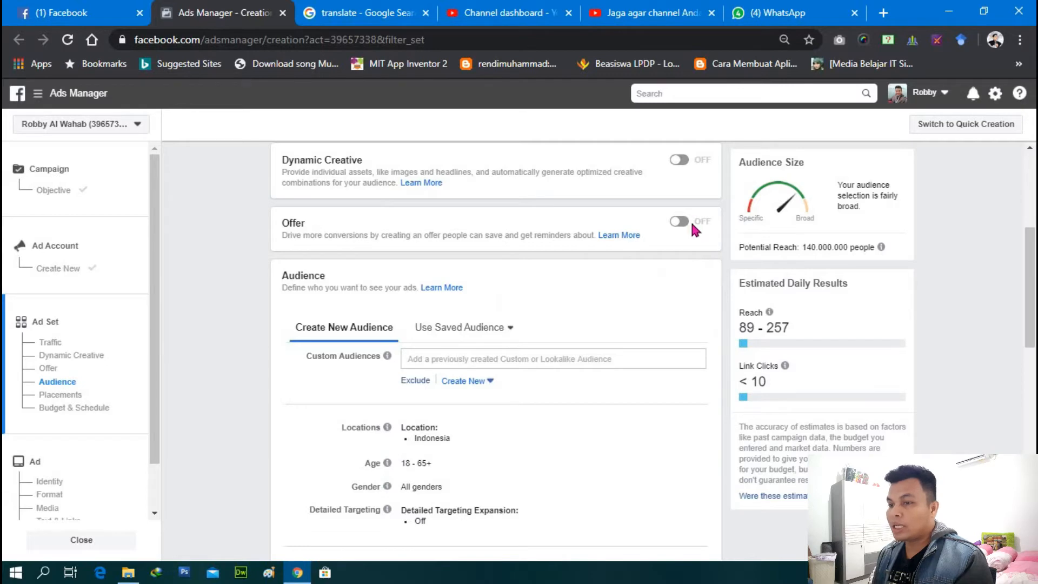
pyautogui.scroll(-1, 685, 225)
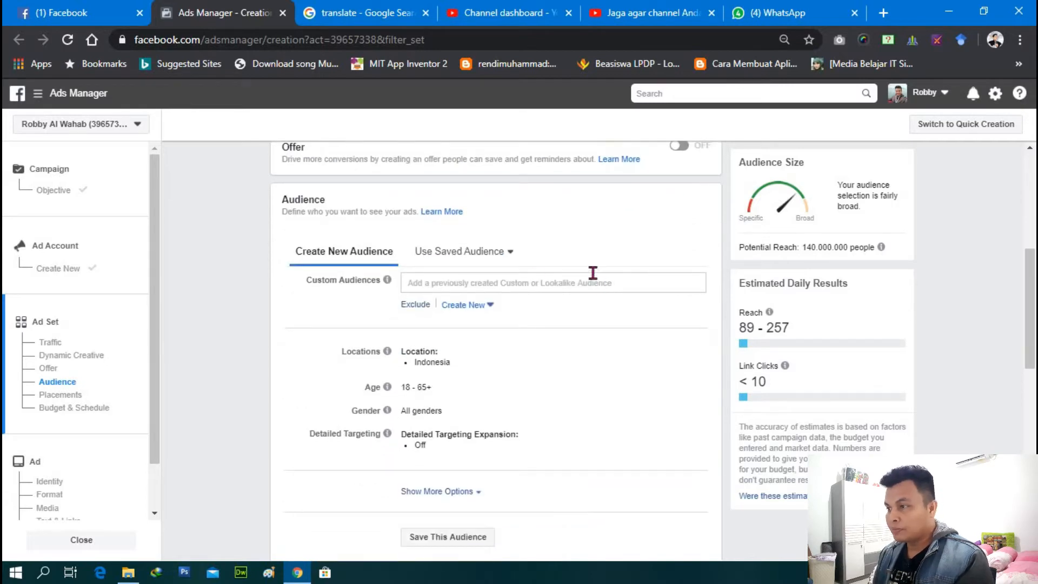
pyautogui.moveTo(387, 279)
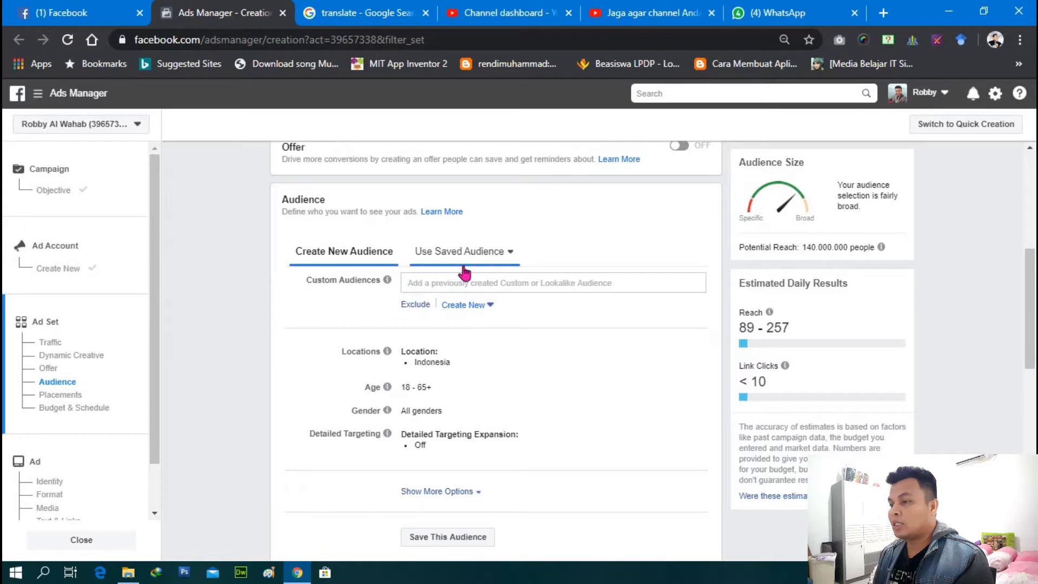
pyautogui.scroll(-1, 491, 265)
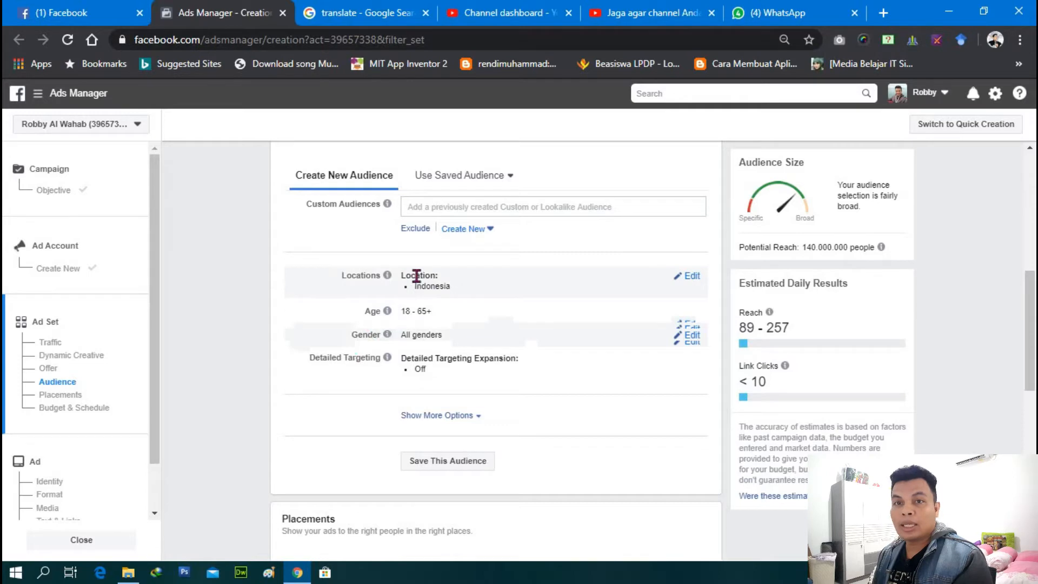
pyautogui.click(690, 276)
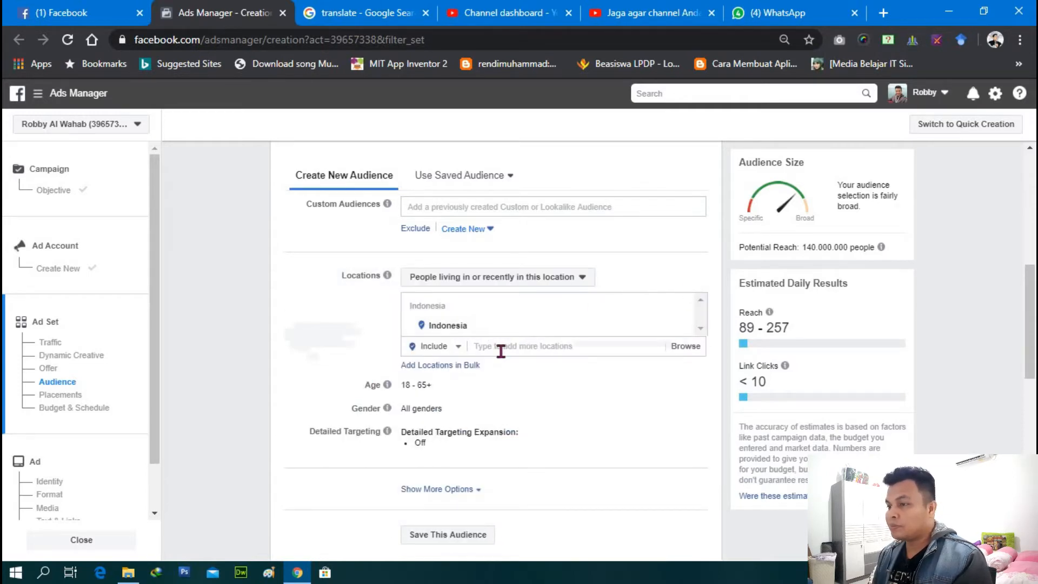
pyautogui.click(503, 346)
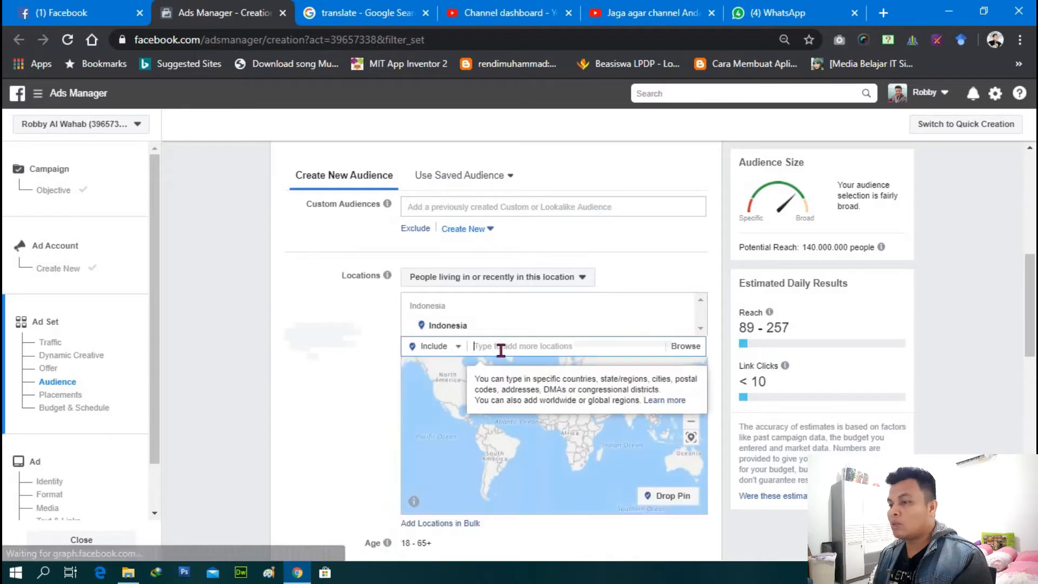
pyautogui.write('jakarta')
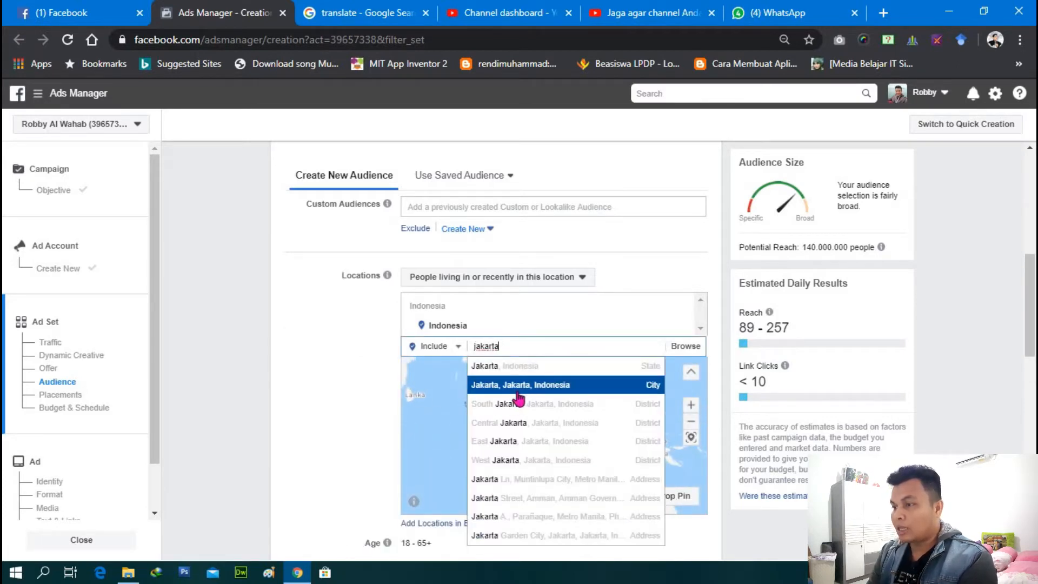
pyautogui.click(518, 386)
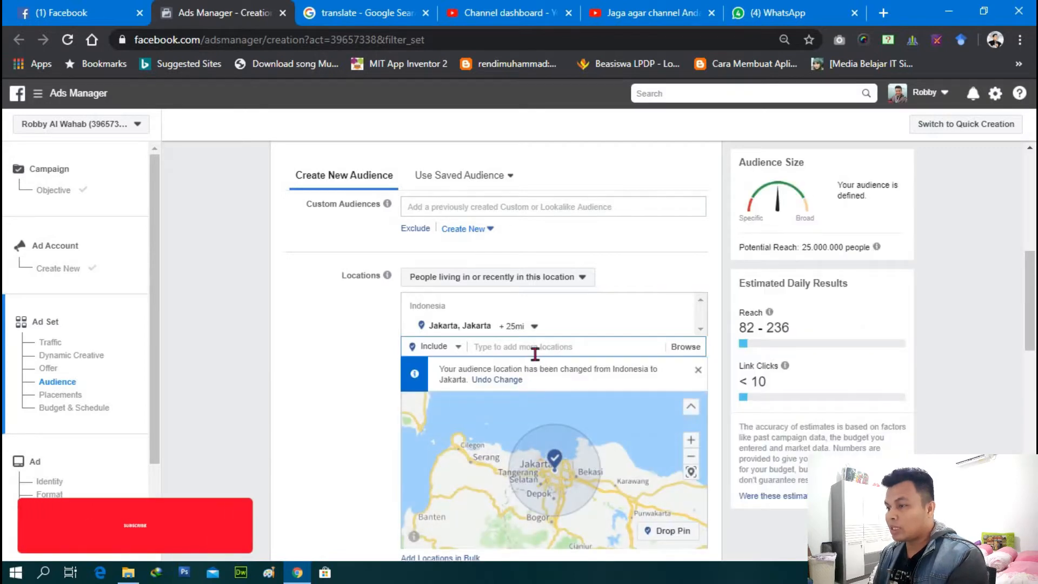
# - Add the city of Bandung, West Java, Indonesia, to the audience's included locations
pyautogui.write('band')
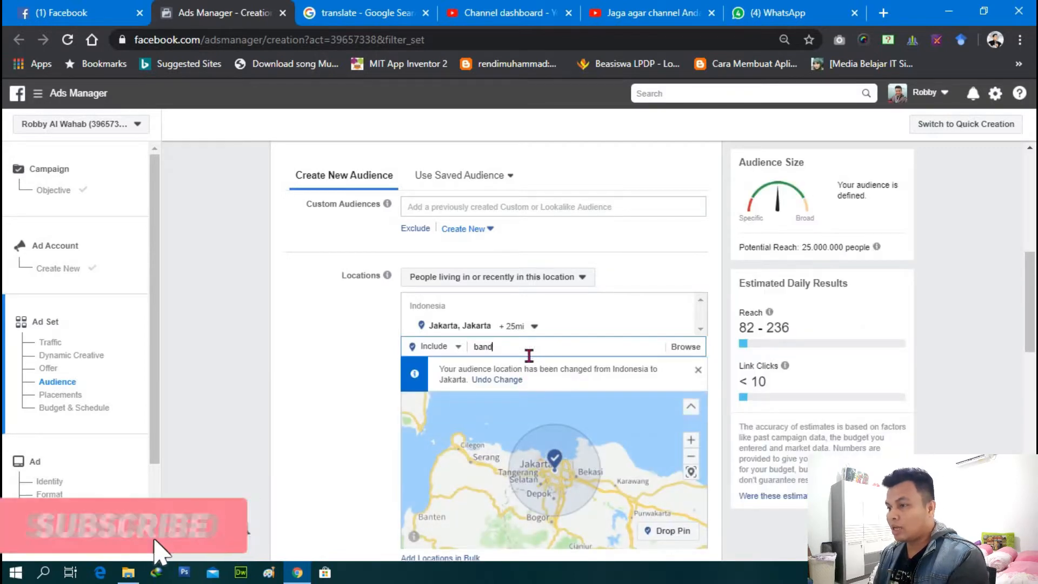
pyautogui.write('ung')
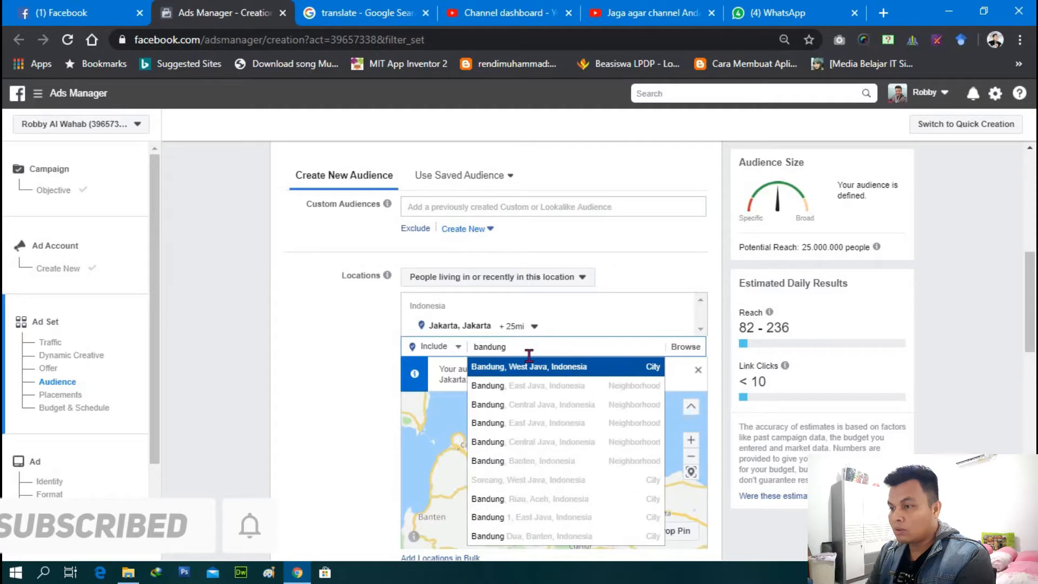
pyautogui.click(530, 366)
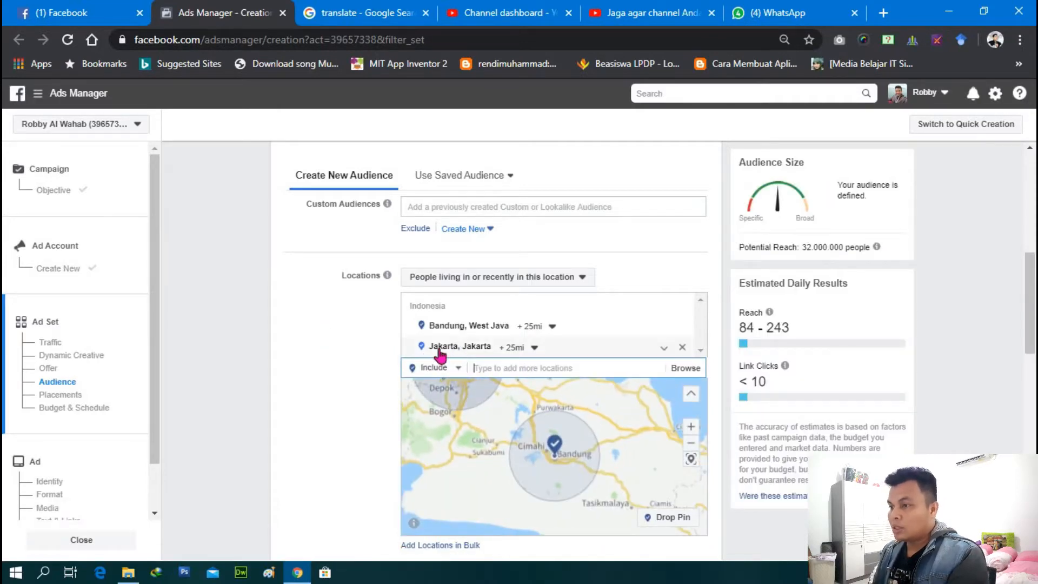
pyautogui.scroll(-1, 603, 370)
pyautogui.scroll(-2, 604, 371)
pyautogui.click(685, 292)
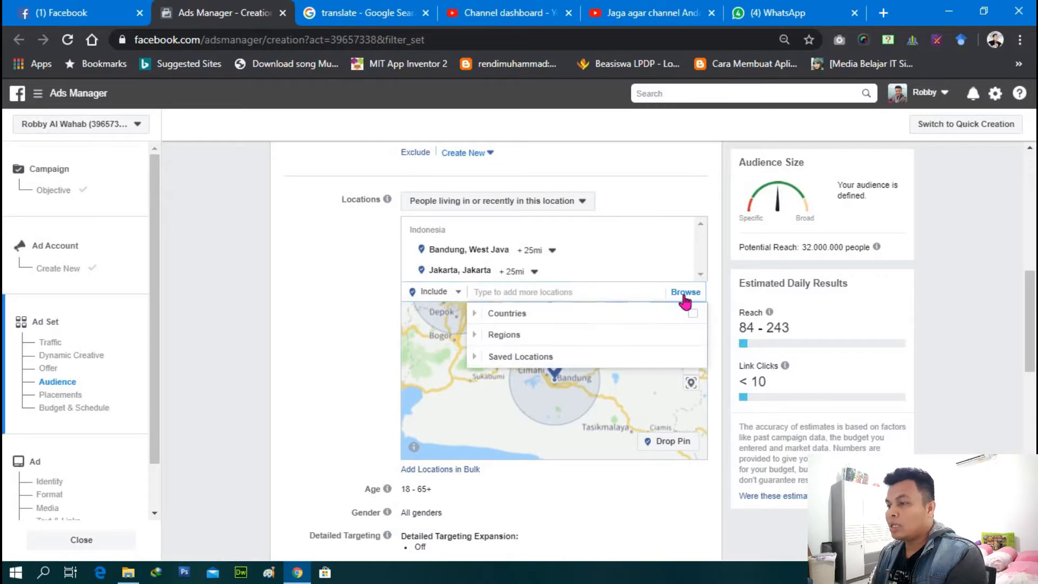
pyautogui.moveTo(549, 325)
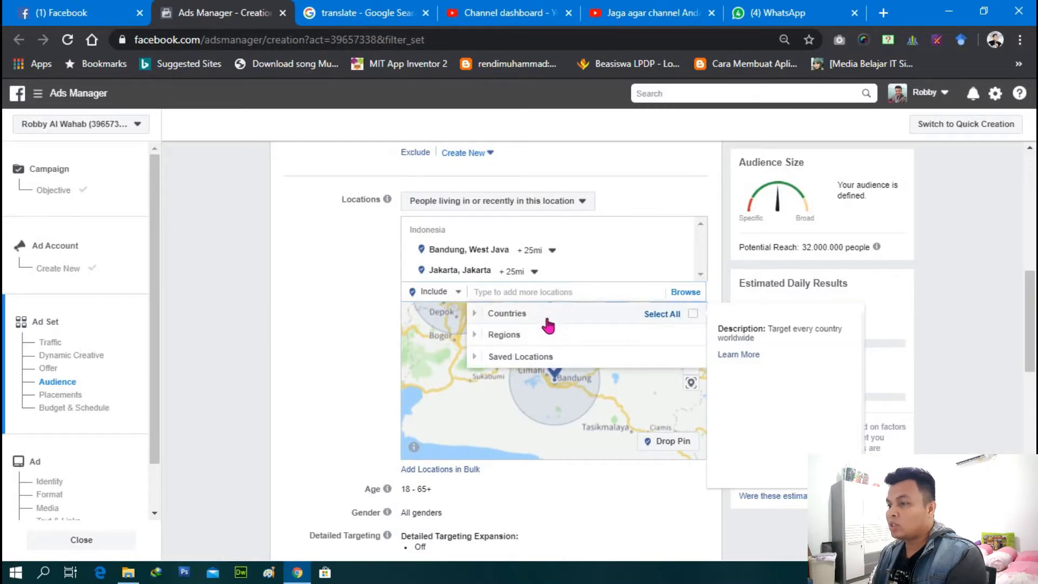
pyautogui.click(420, 345)
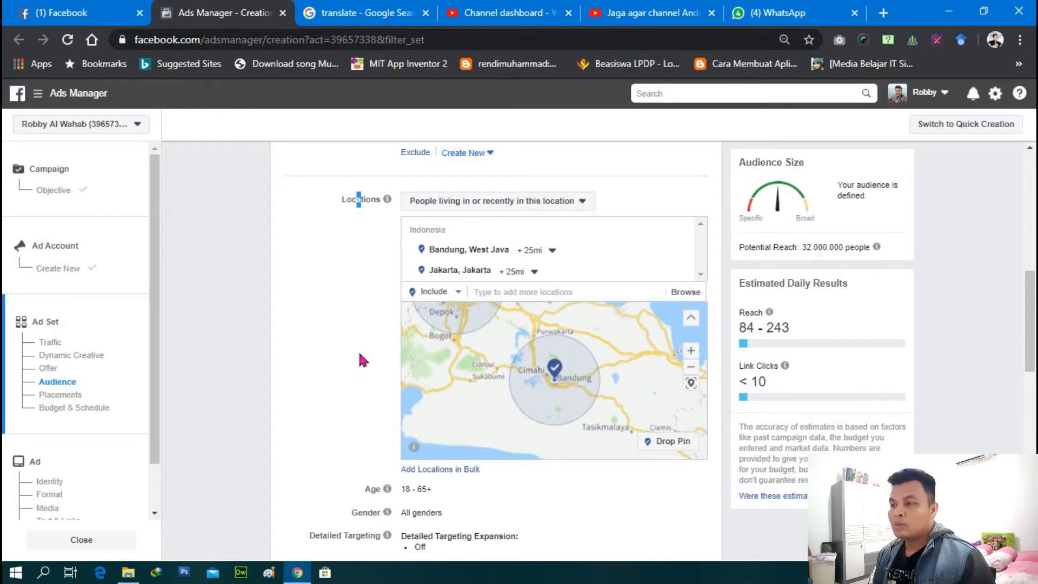
# - Set the audience's maximum age to 25
pyautogui.scroll(-5, 362, 361)
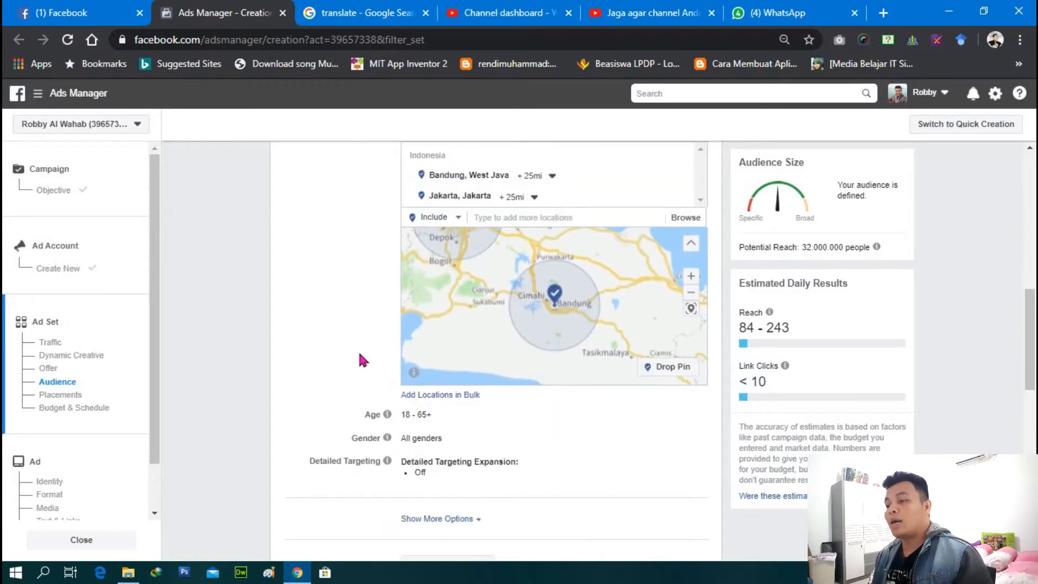
pyautogui.scroll(3, 378, 354)
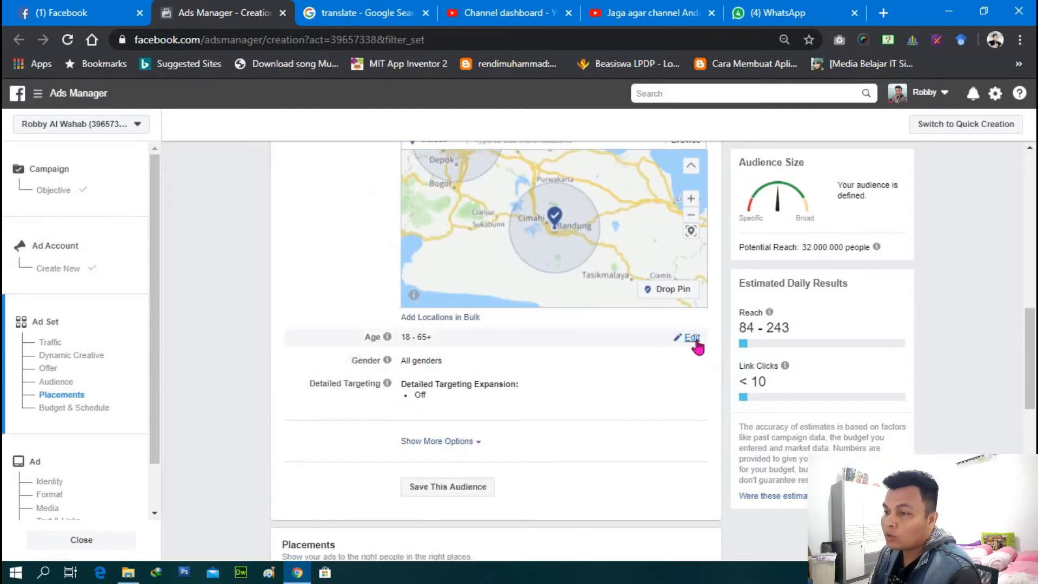
pyautogui.click(694, 338)
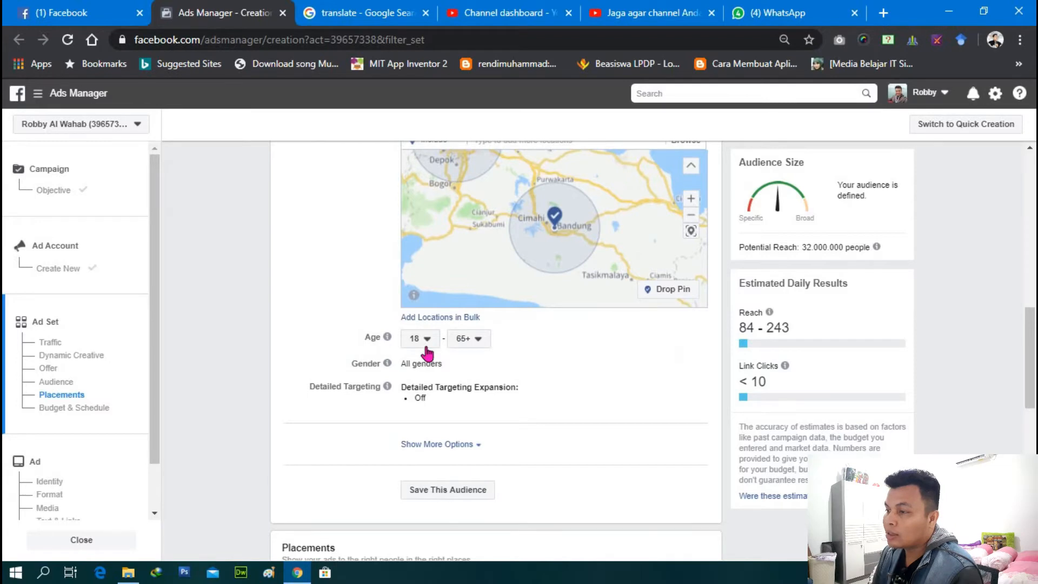
pyautogui.click(485, 346)
pyautogui.scroll(3, 478, 411)
pyautogui.scroll(8, 477, 436)
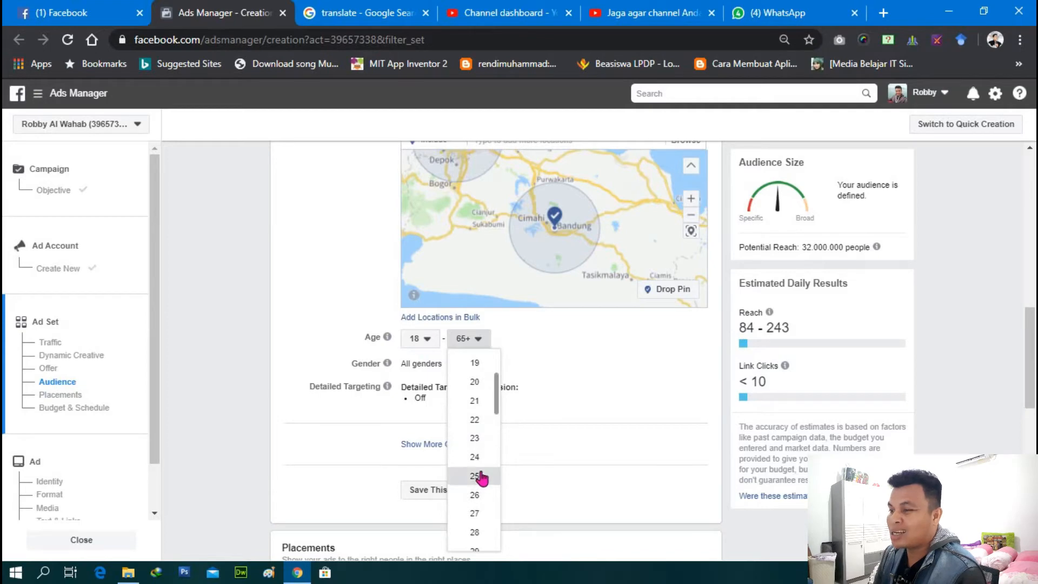
pyautogui.click(478, 473)
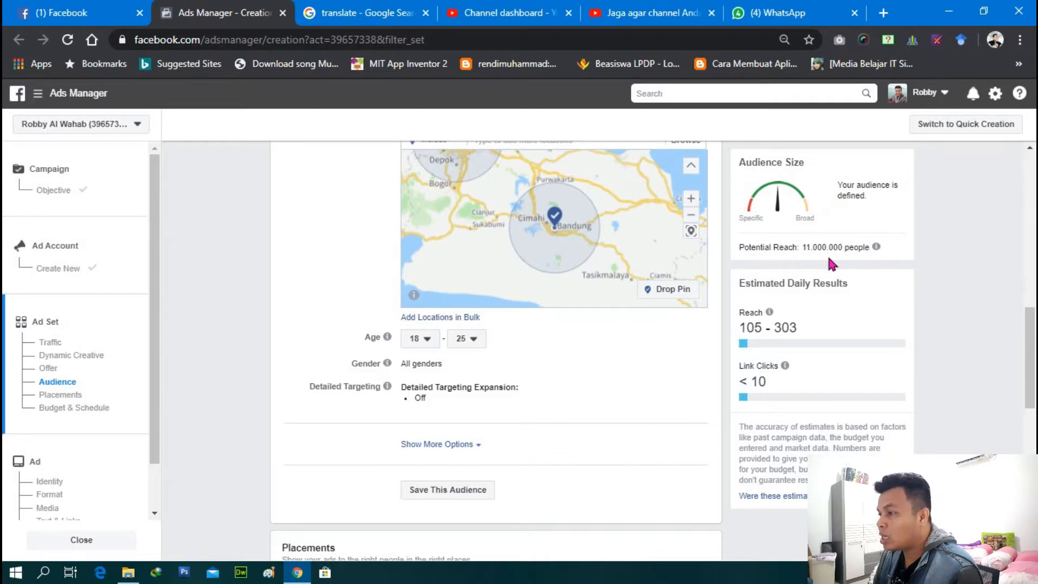
# - Try a maximum age of 28 for the audience and return it to 25
pyautogui.moveTo(876, 250)
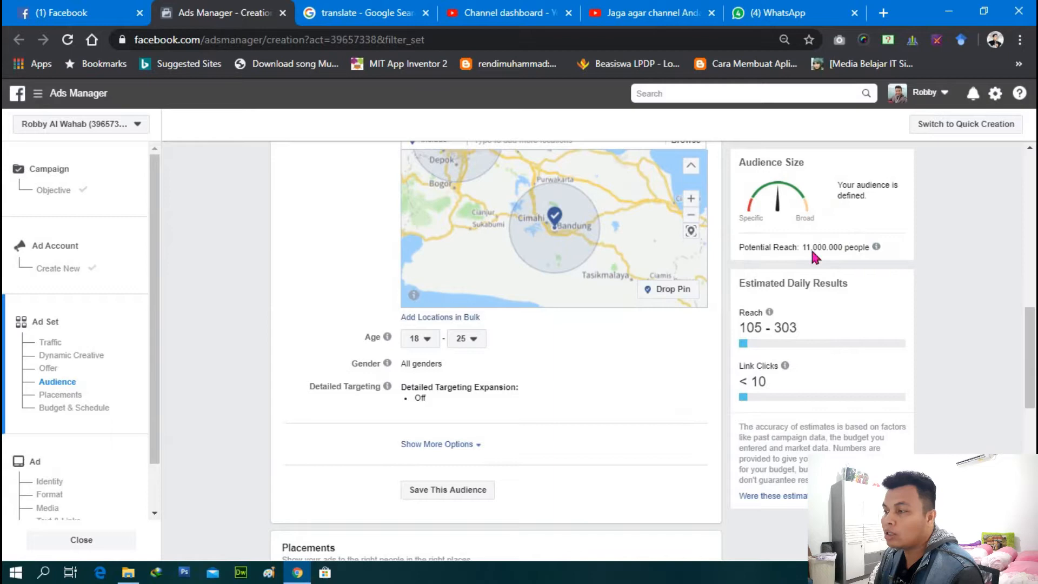
pyautogui.click(469, 339)
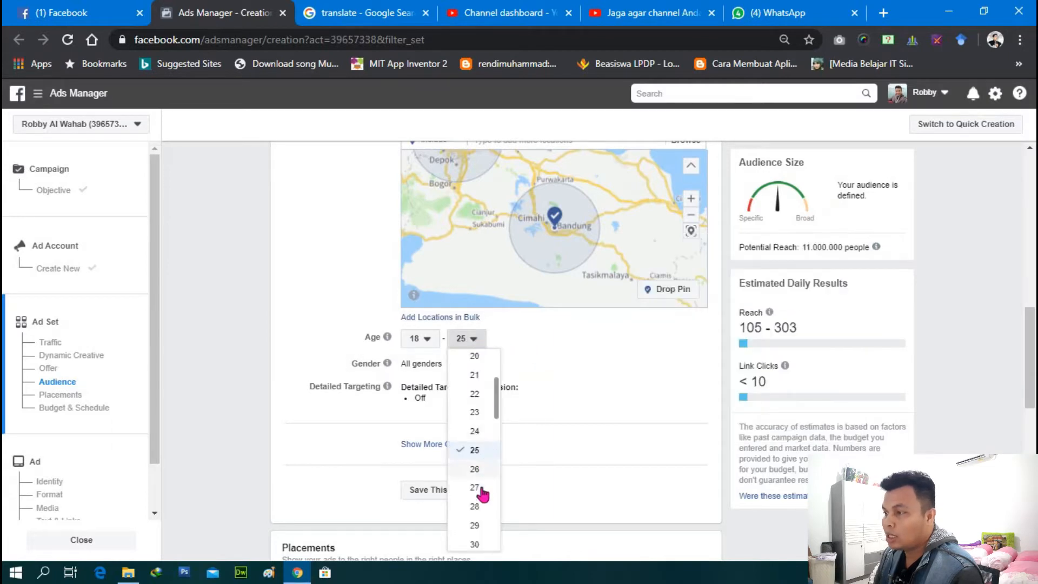
pyautogui.click(476, 509)
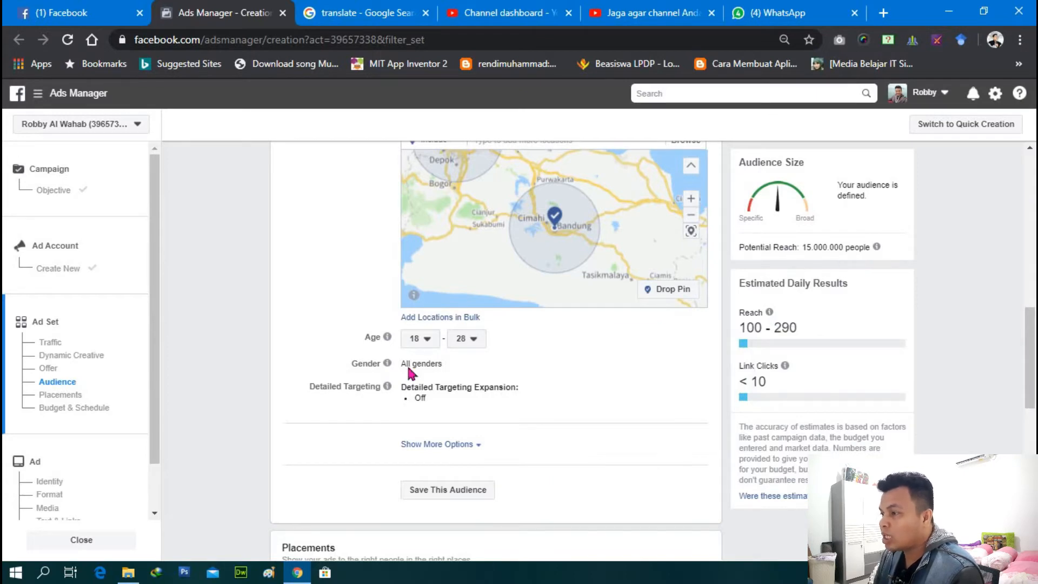
pyautogui.click(474, 341)
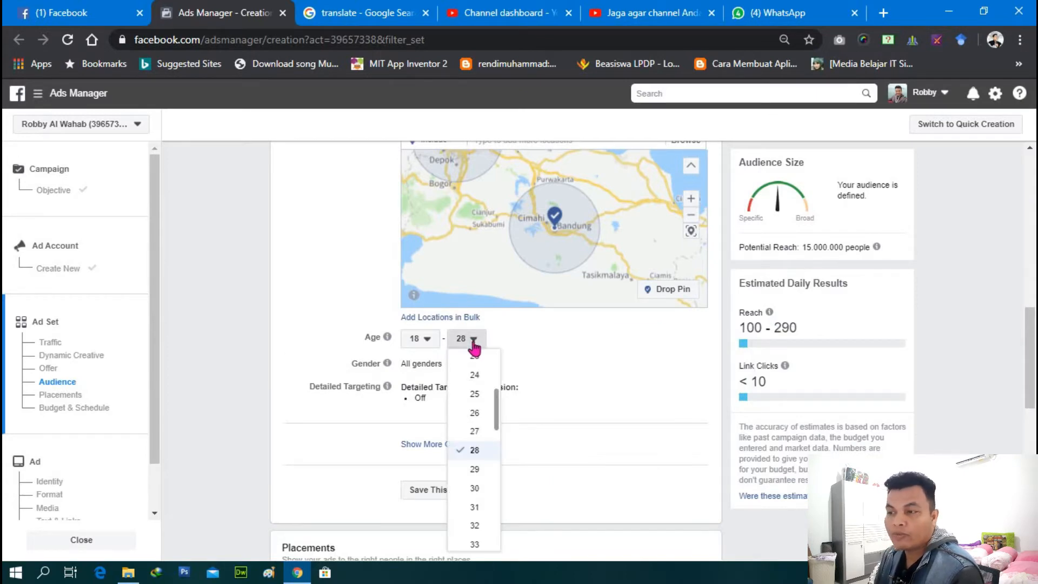
pyautogui.click(484, 394)
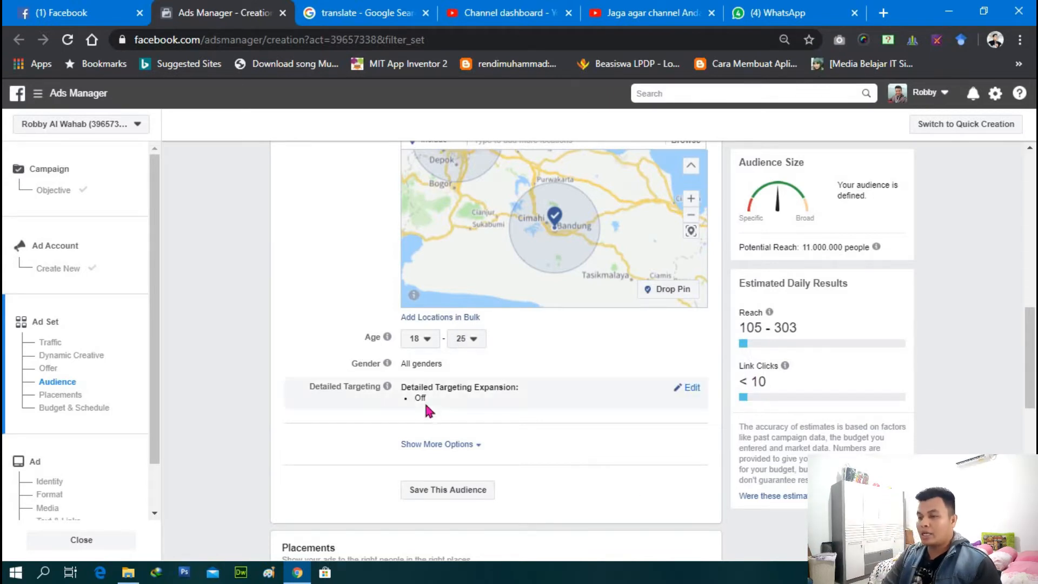
# - Try limiting the audience's gender to Men and return it to All
pyautogui.moveTo(393, 368)
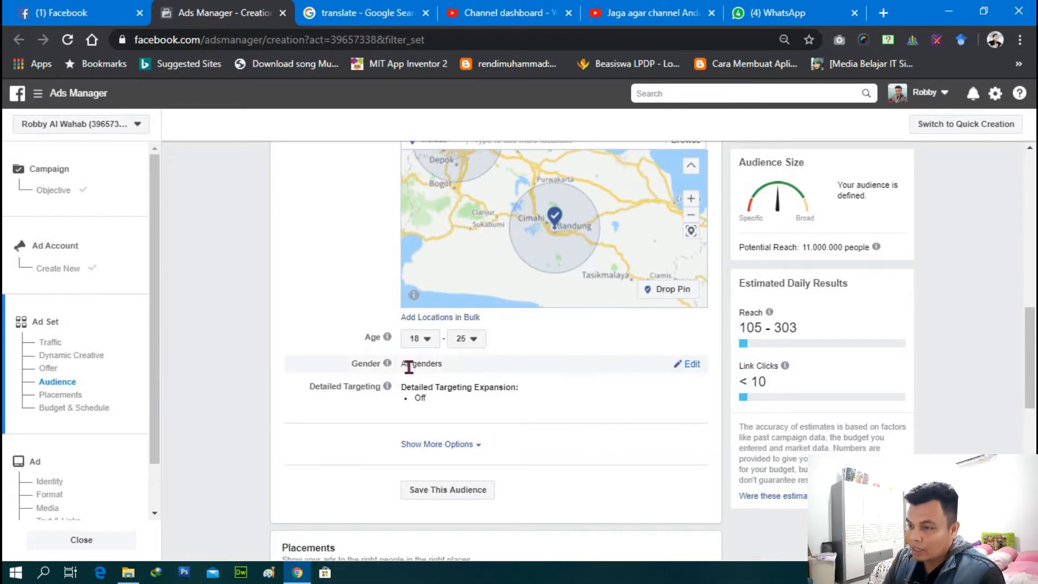
pyautogui.click(691, 364)
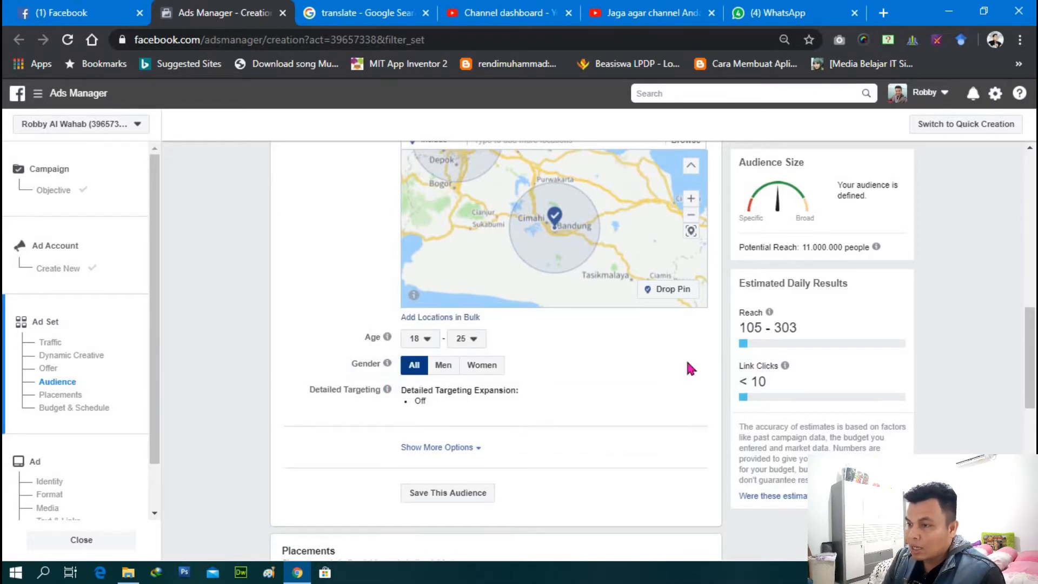
pyautogui.click(443, 366)
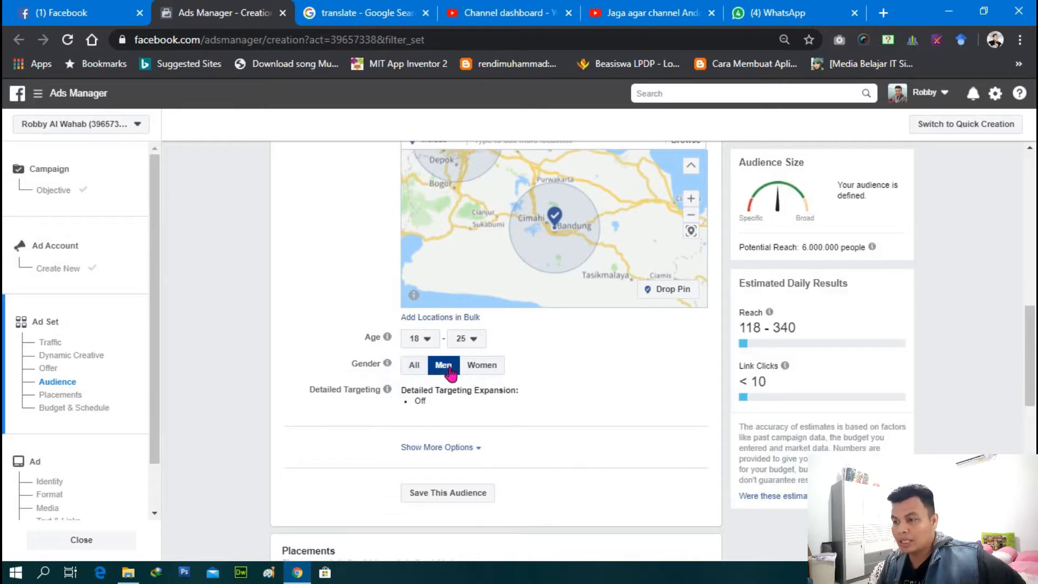
pyautogui.click(415, 366)
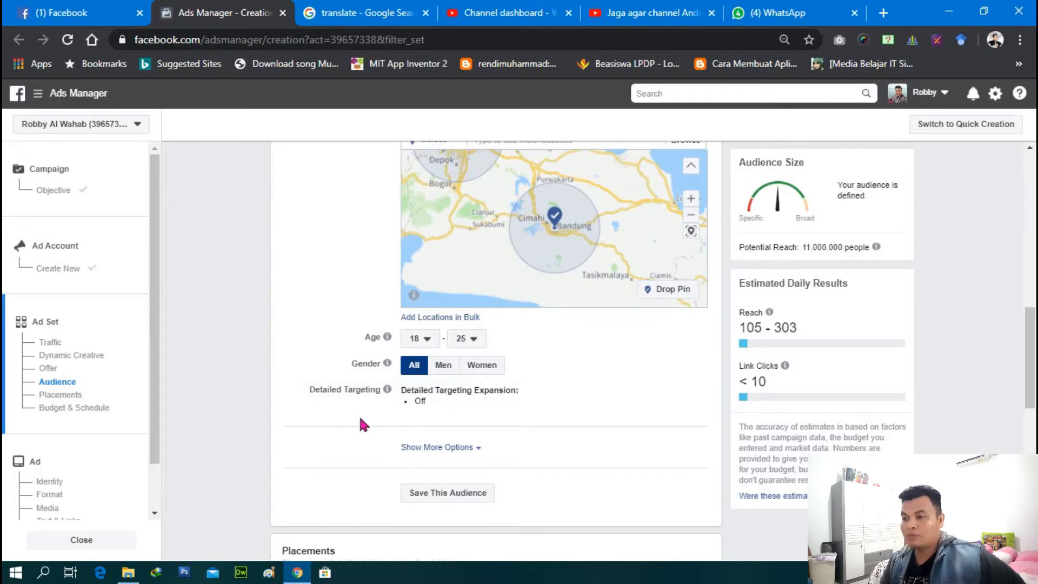
# - Edit the audience's detailed targeting and search for "mahasiswa" among the demographics, interests and behaviors
pyautogui.scroll(-1, 359, 424)
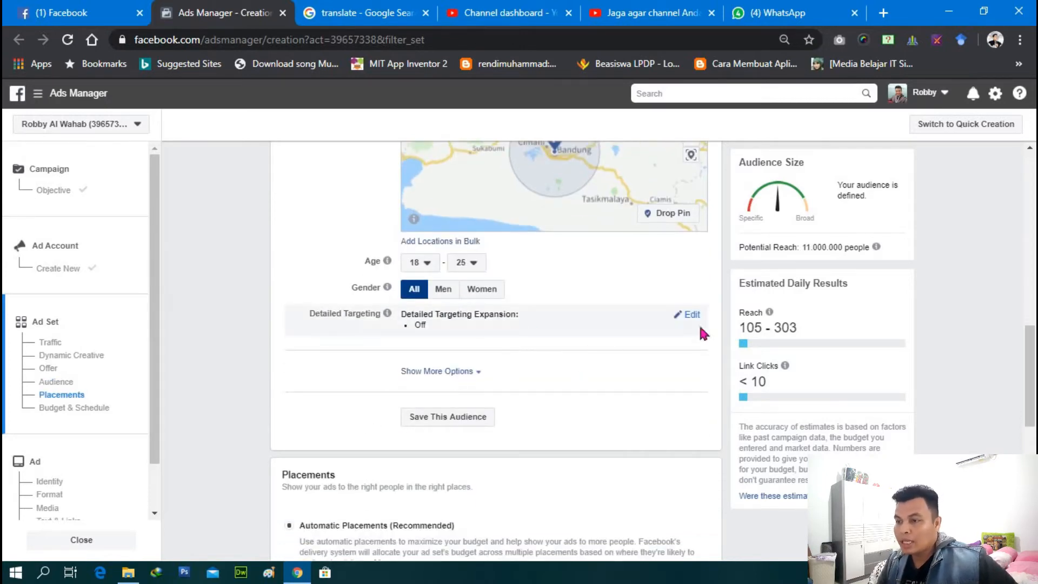
pyautogui.click(691, 316)
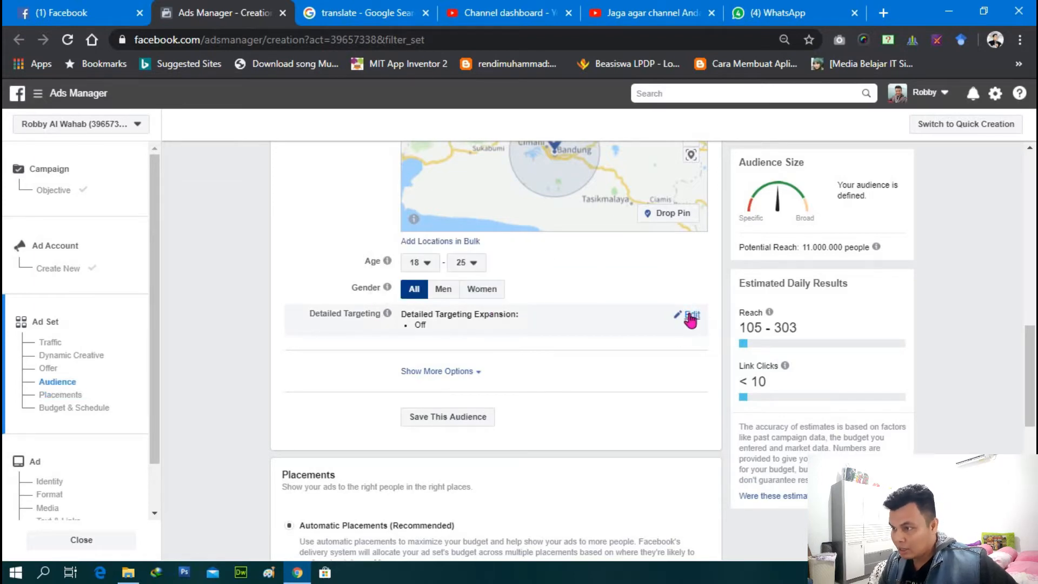
pyautogui.click(552, 337)
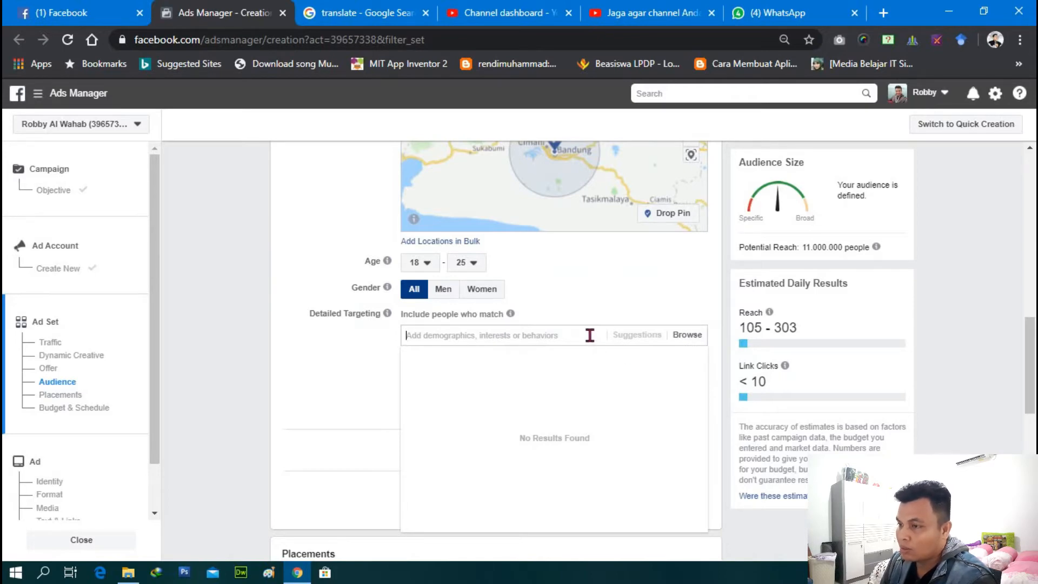
pyautogui.write('mahas')
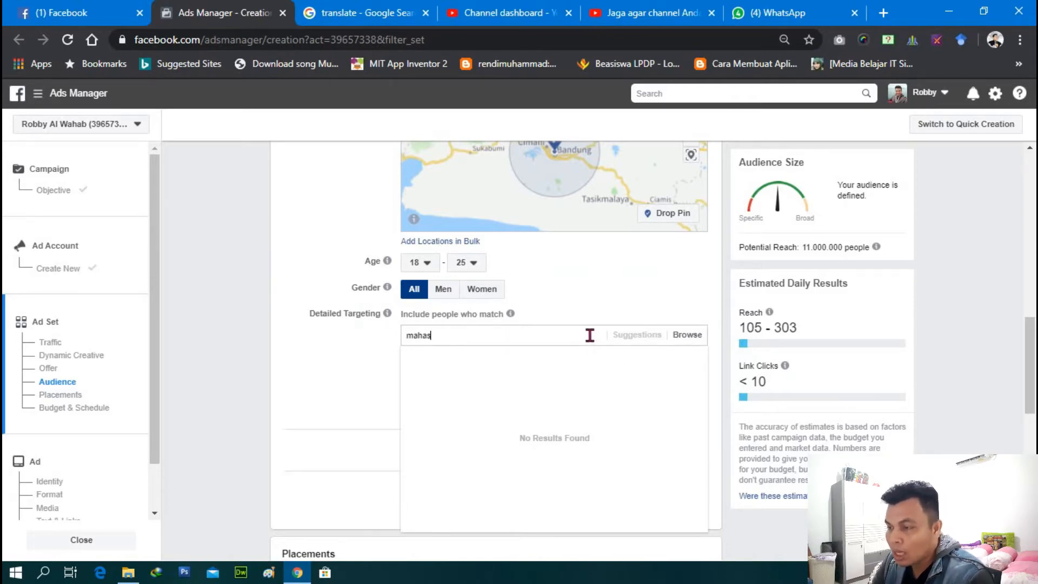
pyautogui.write('iswa')
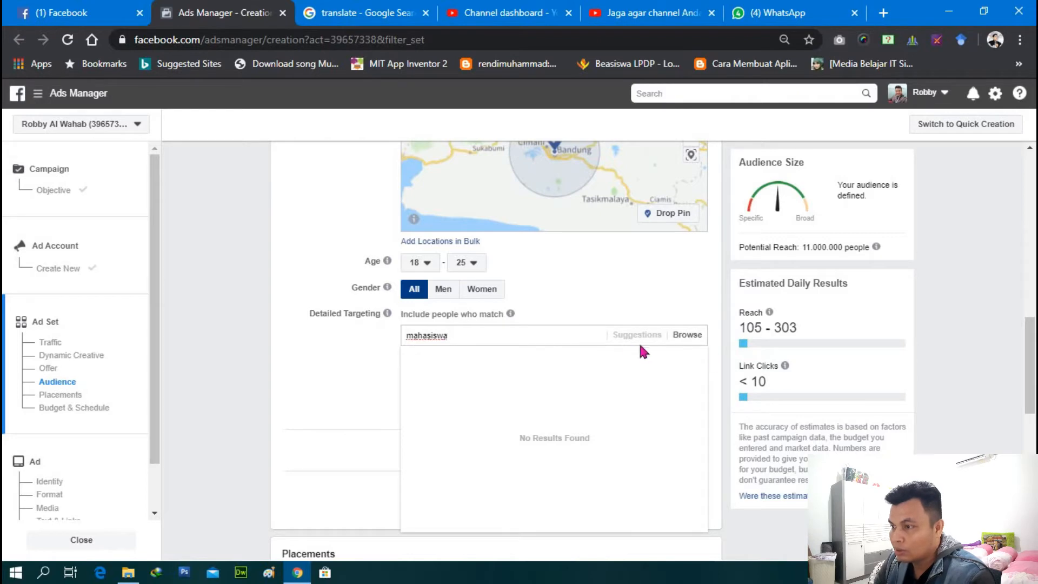
# - Browse the Education demographics for schools matching "sma" and include SMA N 5 Yogyakarta in the detailed targeting
pyautogui.click(691, 339)
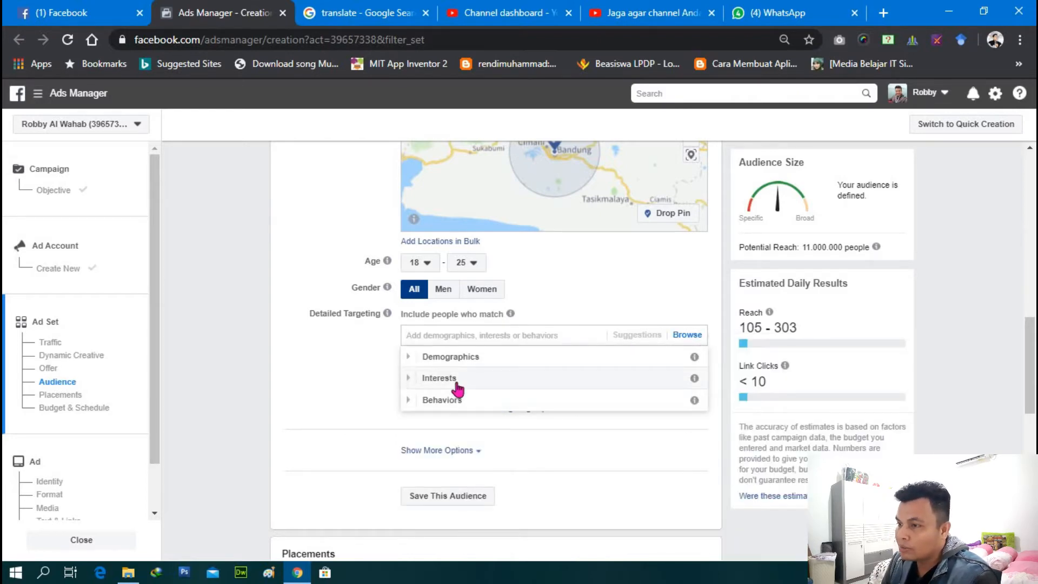
pyautogui.click(411, 358)
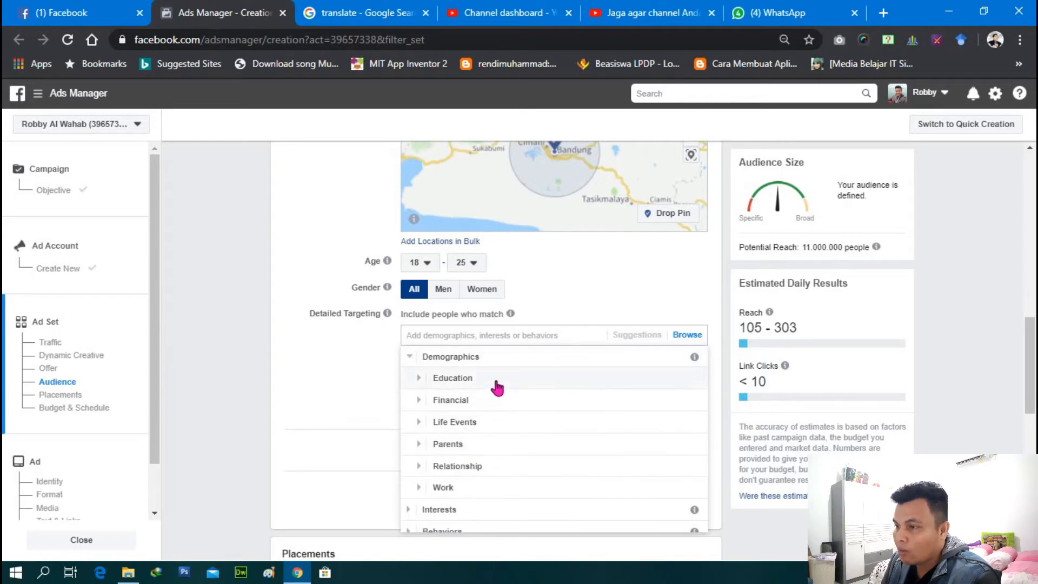
pyautogui.scroll(-1, 495, 400)
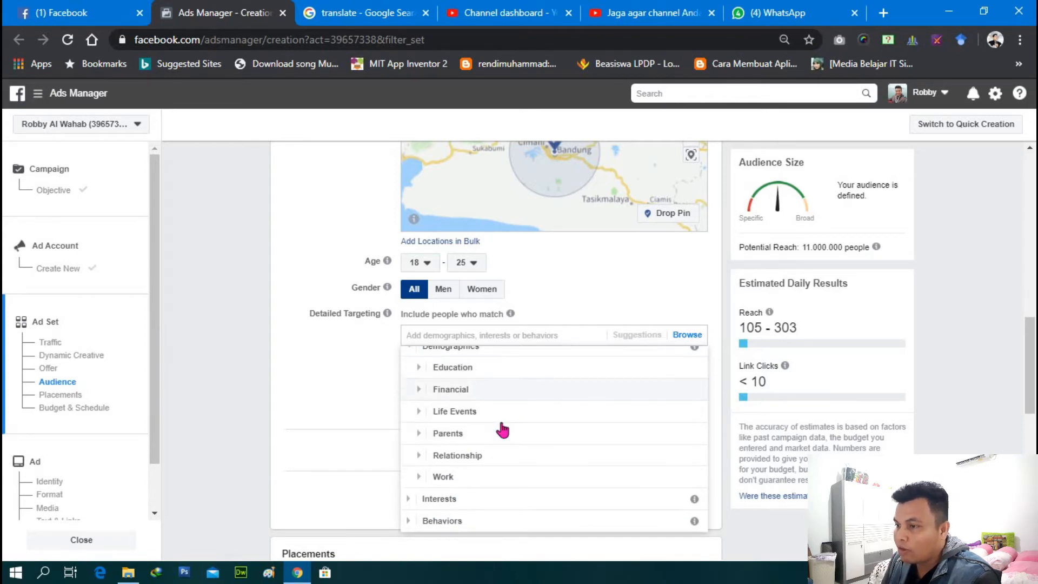
pyautogui.click(424, 369)
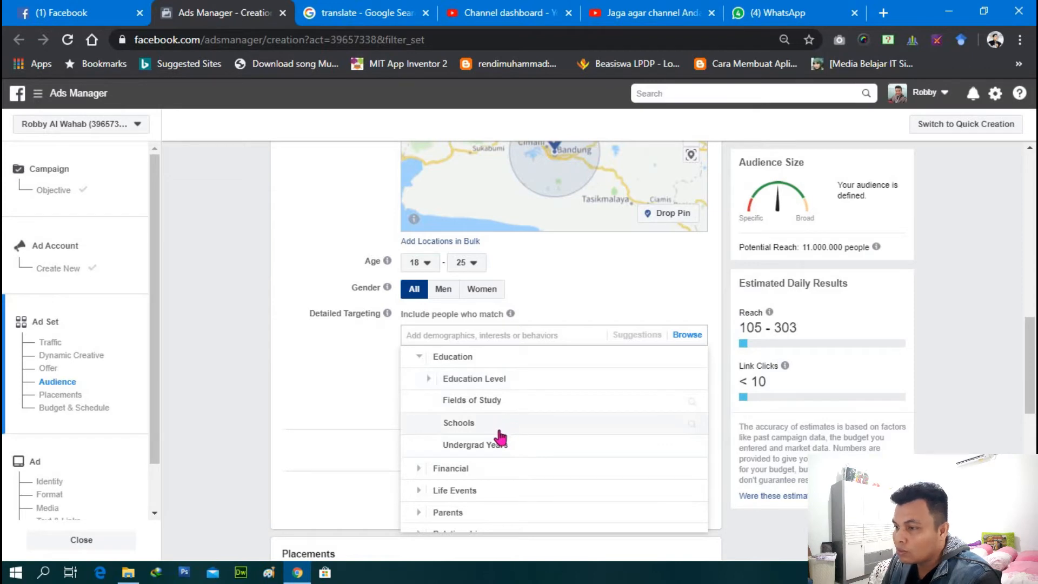
pyautogui.click(500, 428)
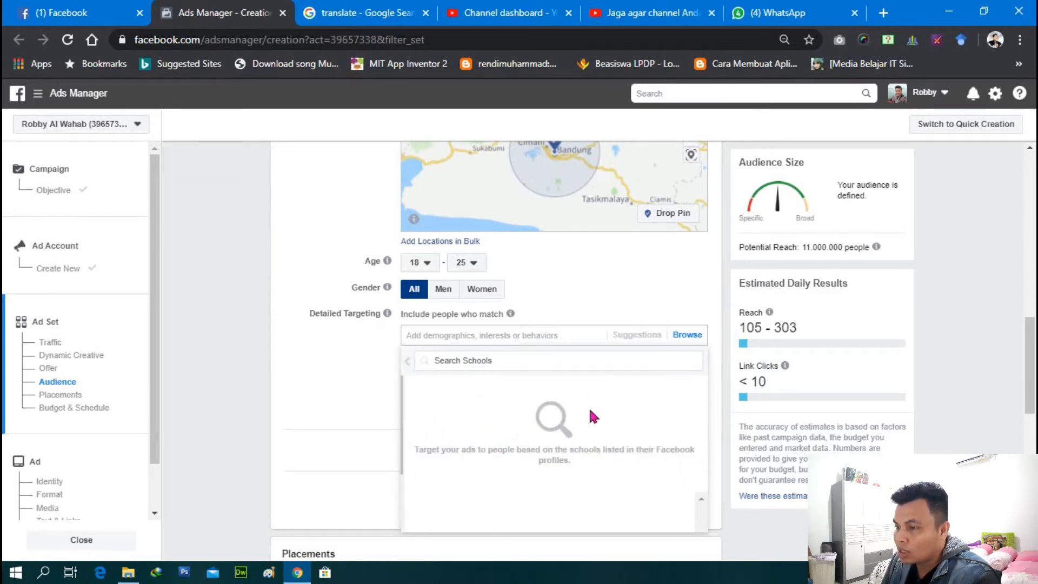
pyautogui.click(662, 362)
pyautogui.write('sm')
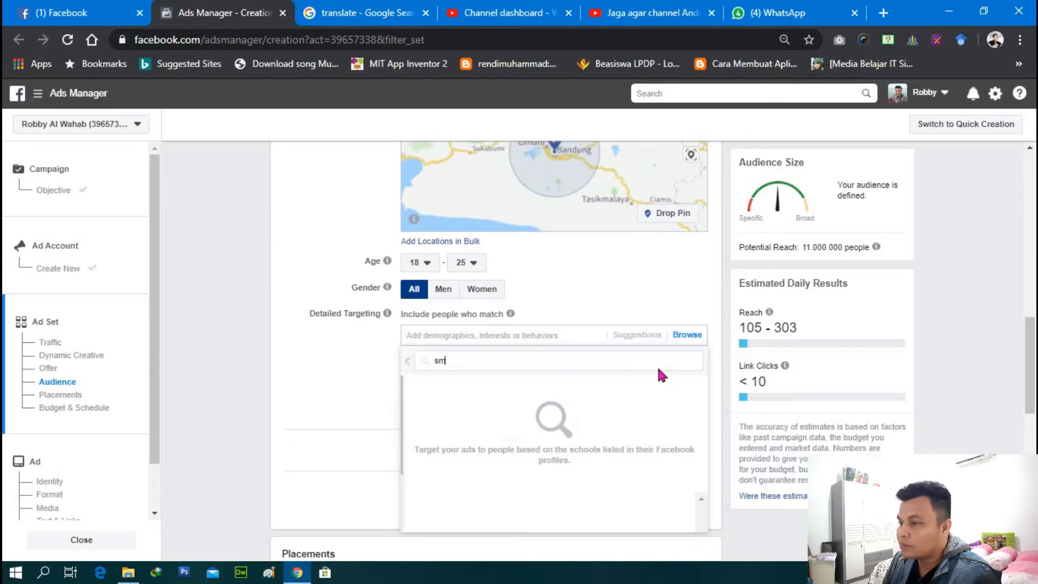
pyautogui.write('oa')
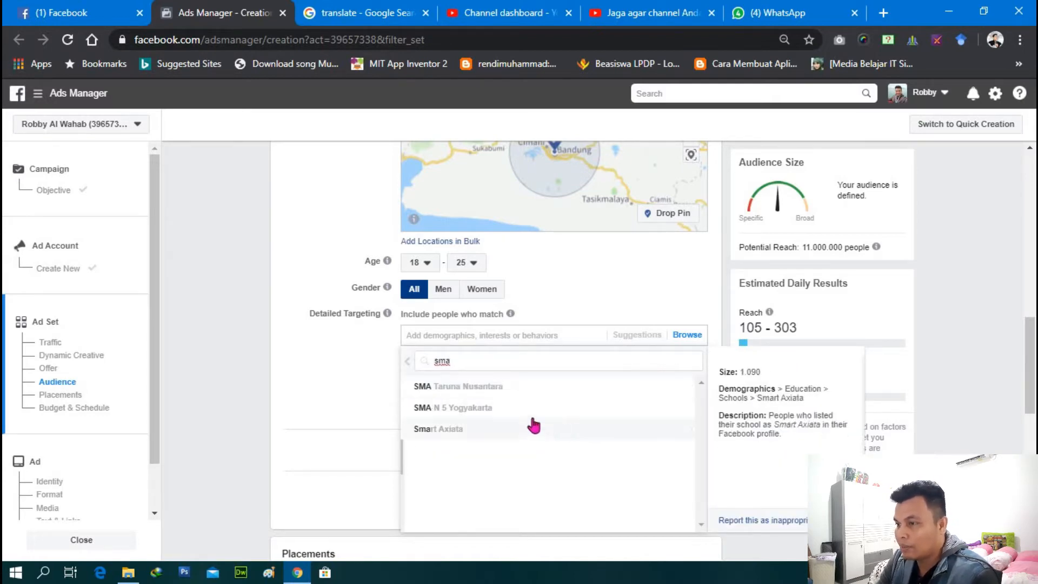
pyautogui.click(530, 407)
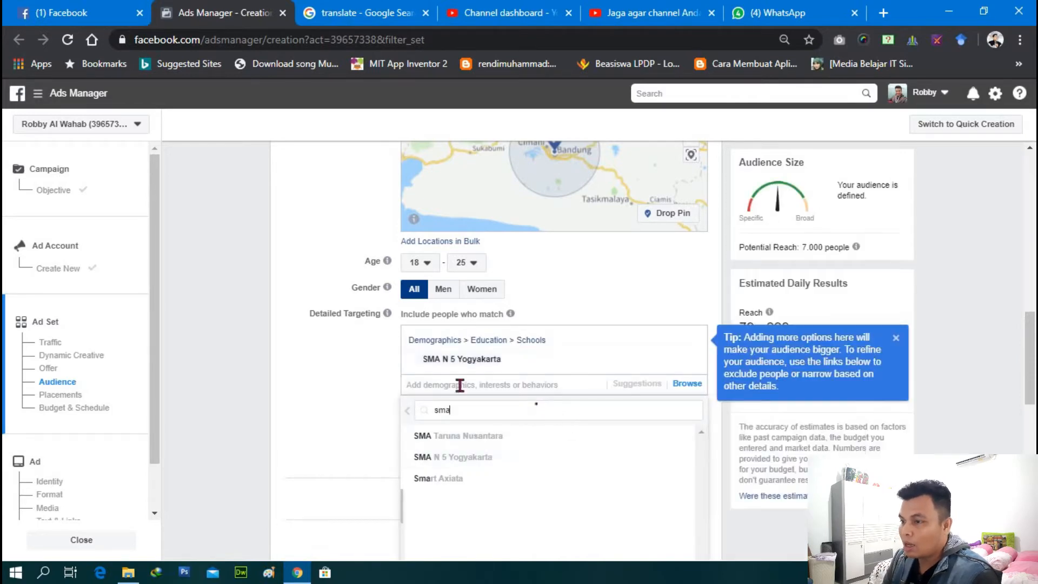
# - Include the entire Sports and outdoors interest category in the audience's detailed targeting
pyautogui.click(407, 411)
pyautogui.scroll(-2, 419, 419)
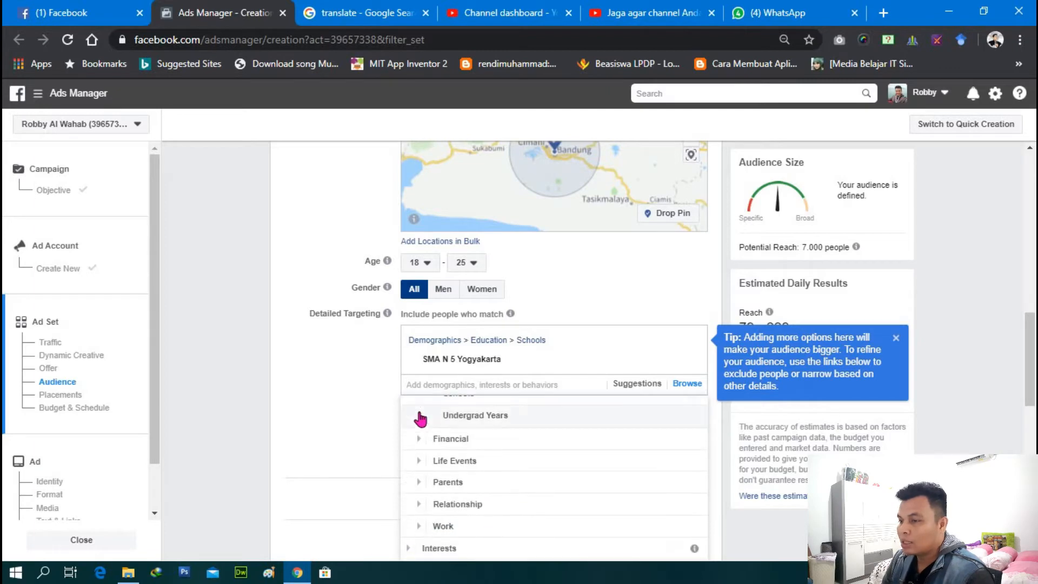
pyautogui.scroll(3, 454, 432)
pyautogui.scroll(-5, 551, 475)
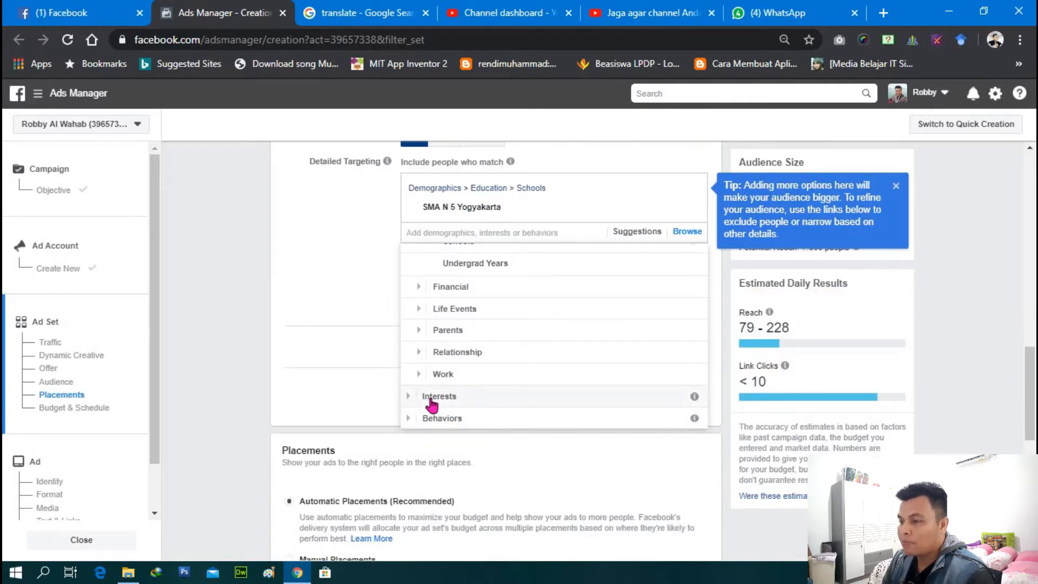
pyautogui.click(409, 399)
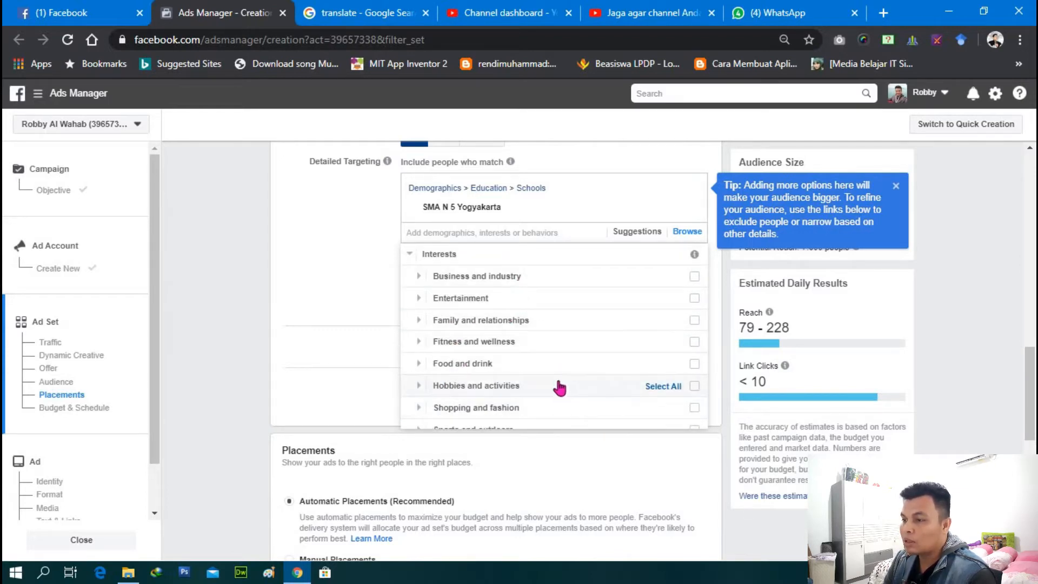
pyautogui.scroll(-1, 539, 297)
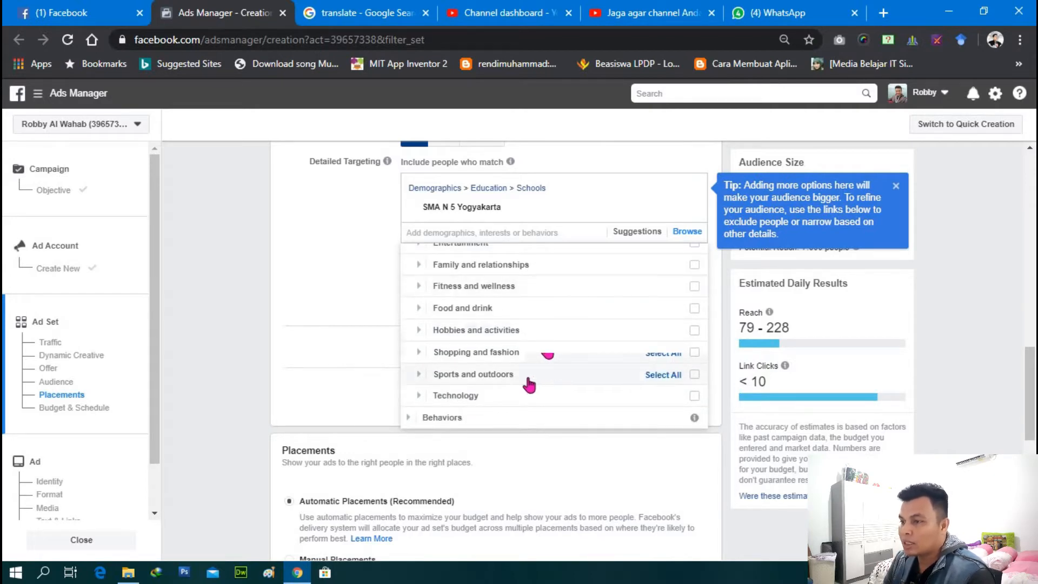
pyautogui.click(694, 374)
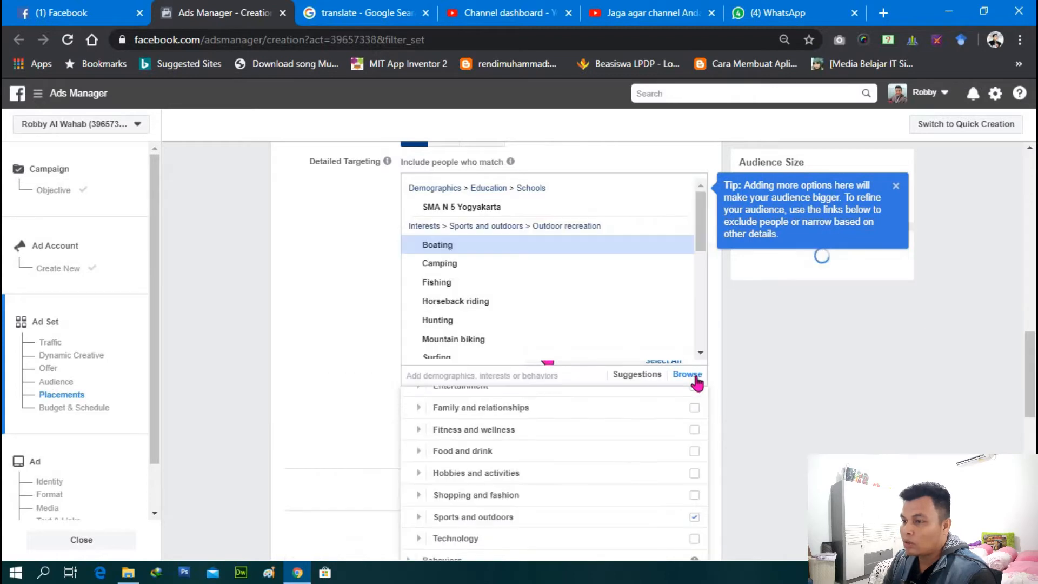
# - Search the detailed targeting for "foot" and include the Football interest
pyautogui.click(530, 373)
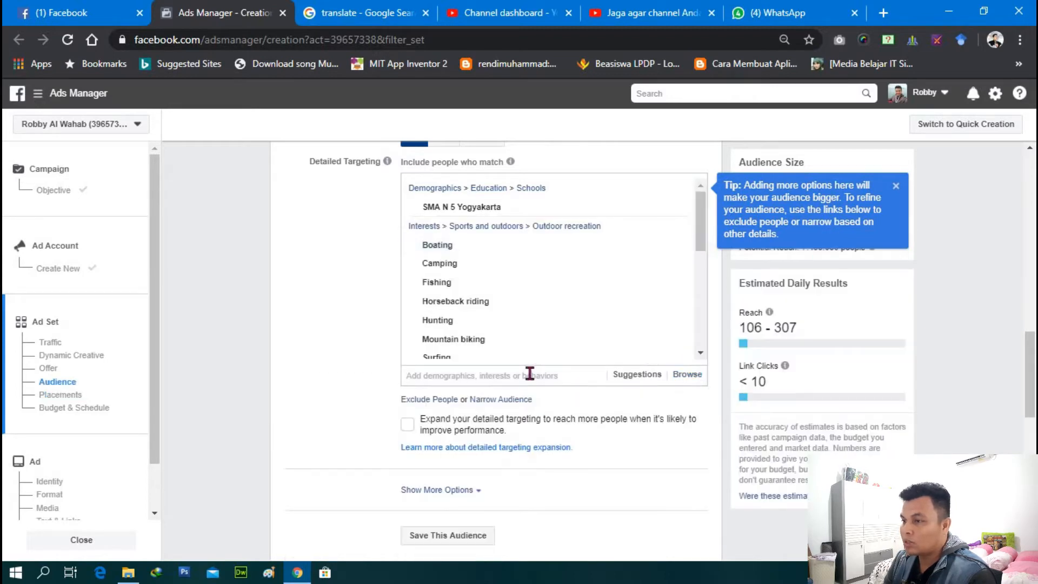
pyautogui.write('foot')
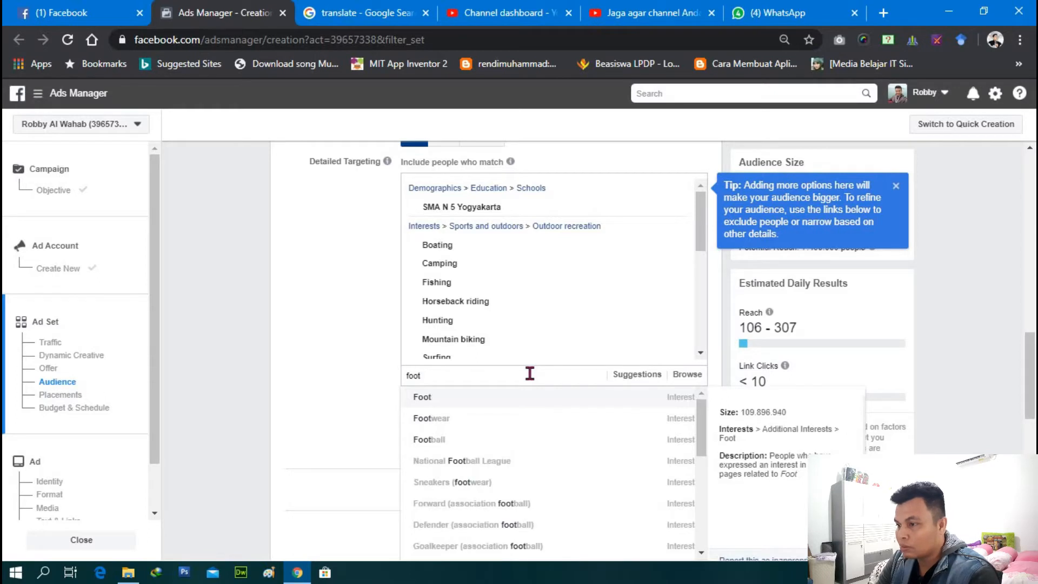
pyautogui.press('Down')
pyautogui.press('Down')
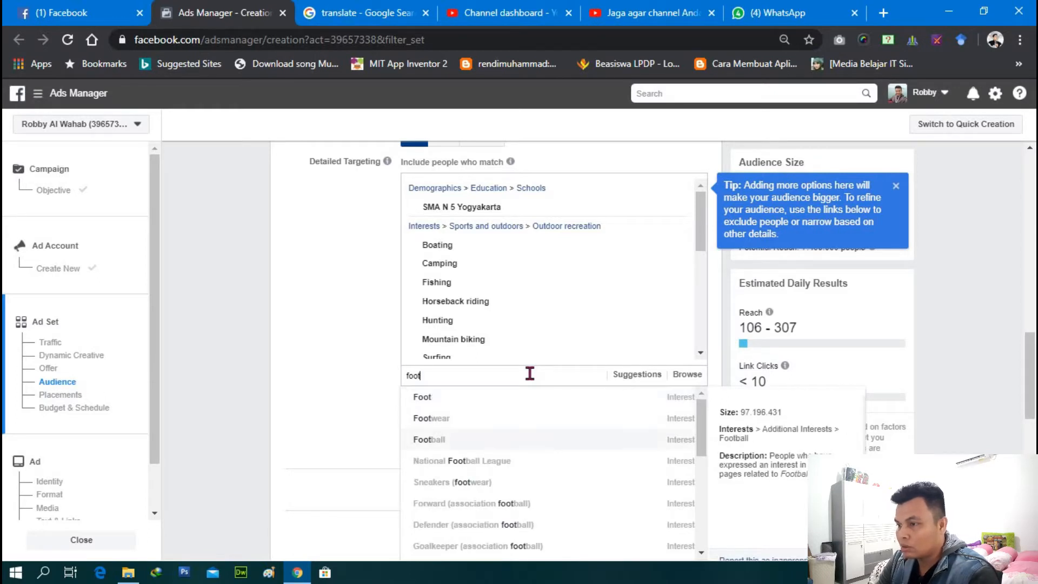
pyautogui.press('Return')
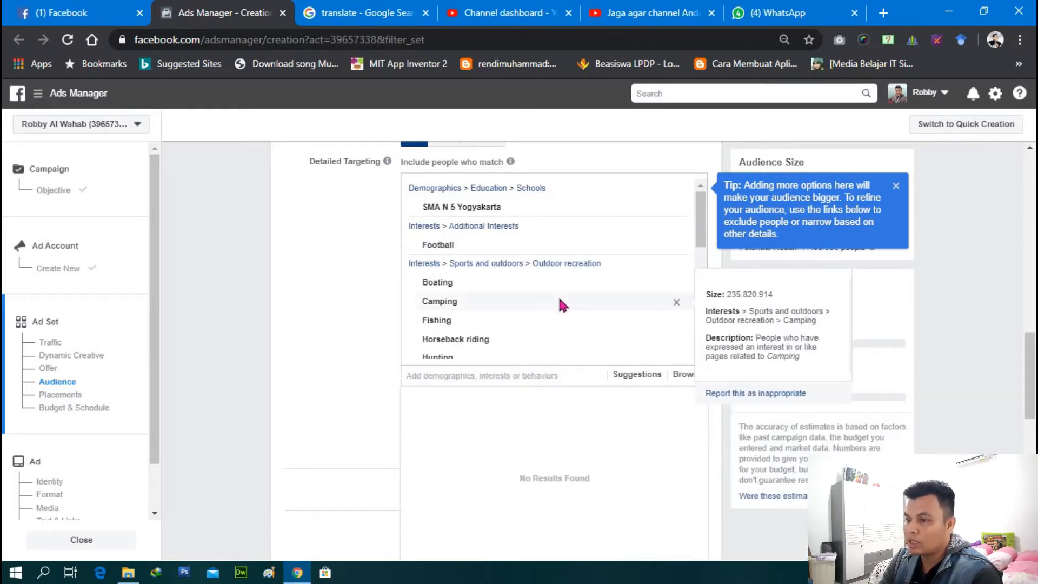
pyautogui.click(317, 309)
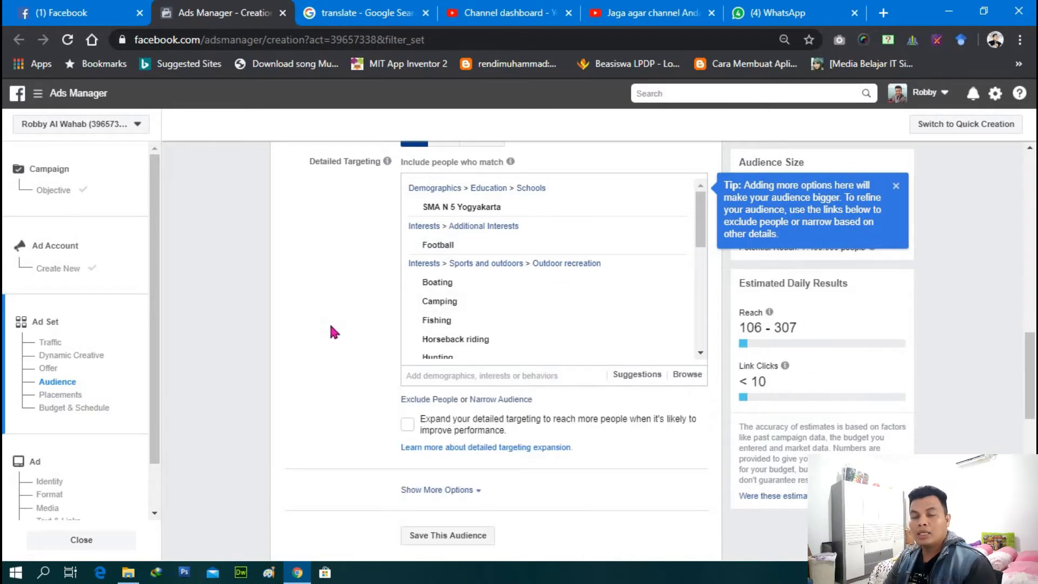
# - Show the additional audience options, save the audience under its suggested name and check the saved audience's details
pyautogui.scroll(-2, 330, 321)
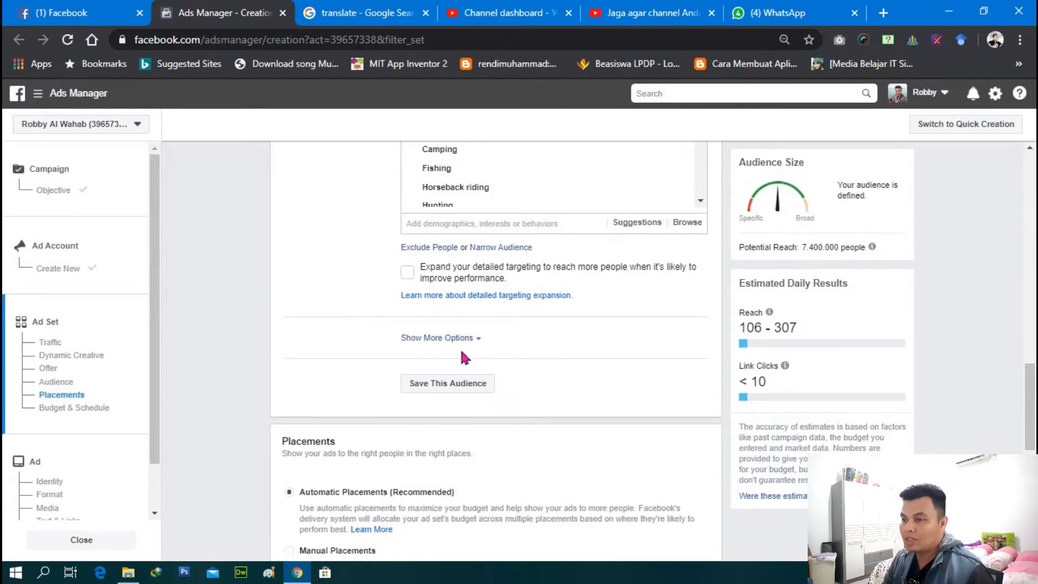
pyautogui.click(478, 338)
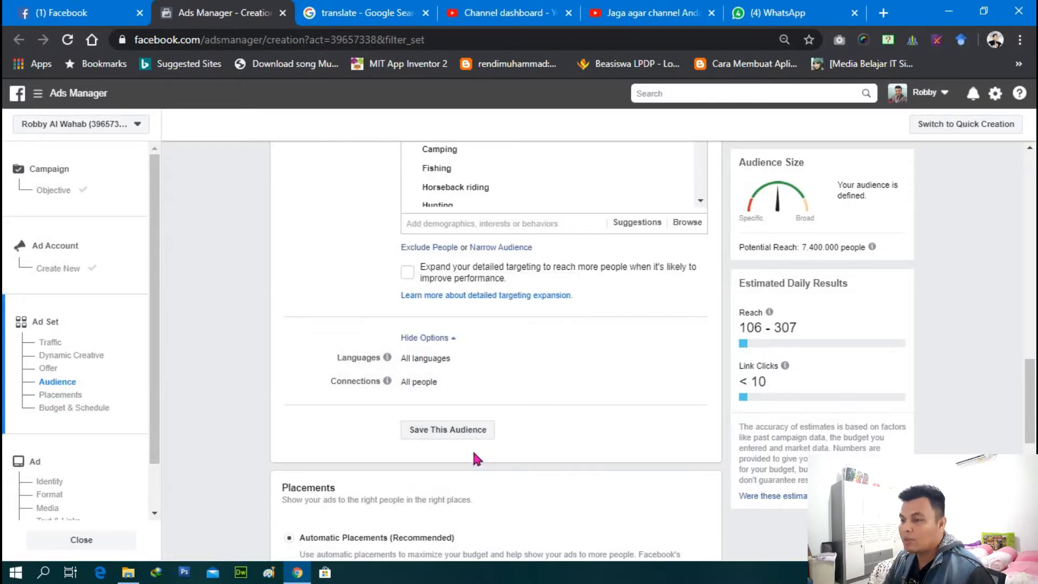
pyautogui.click(444, 437)
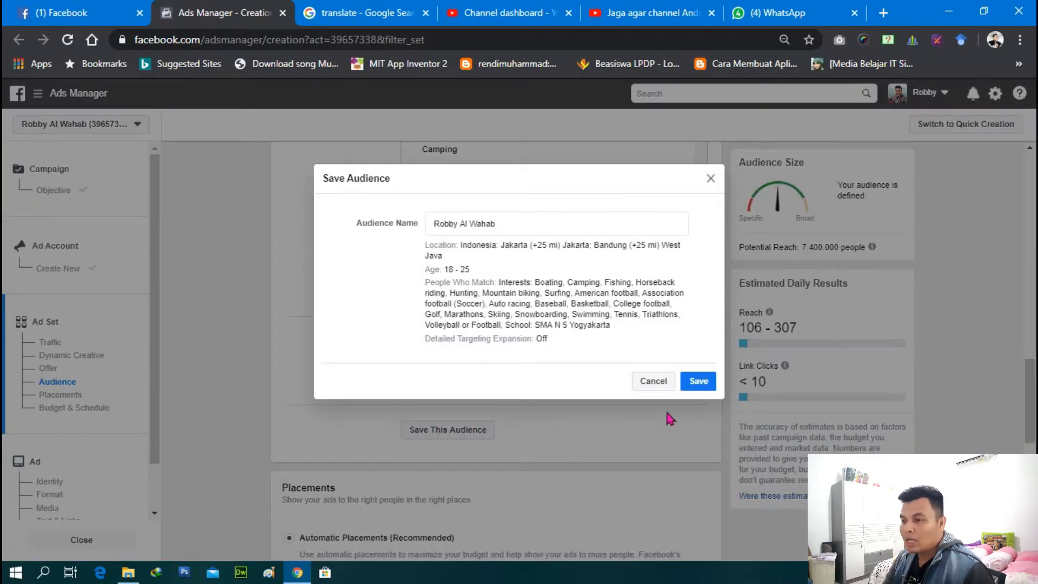
pyautogui.click(699, 382)
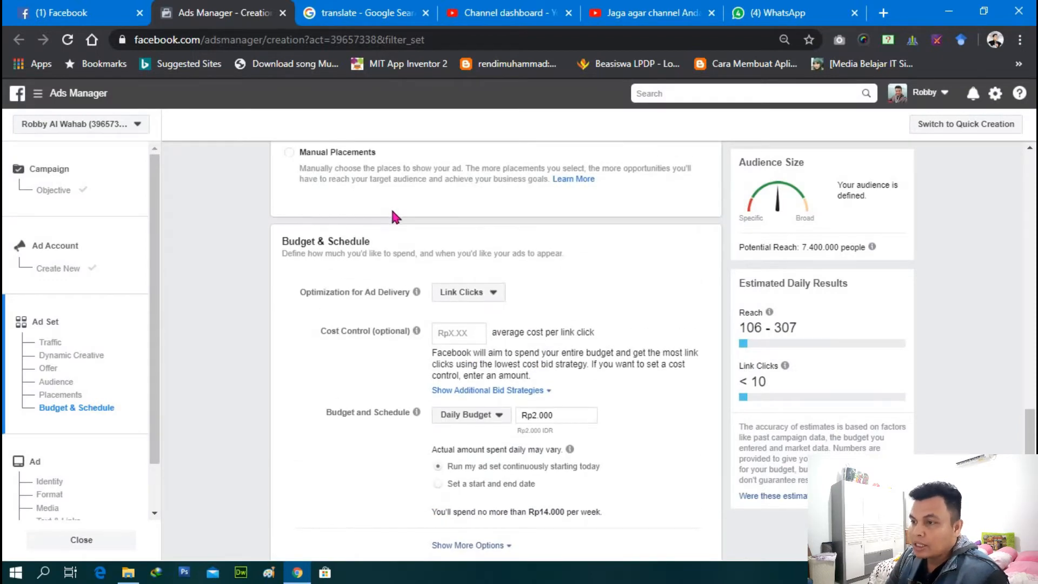
pyautogui.scroll(5, 395, 216)
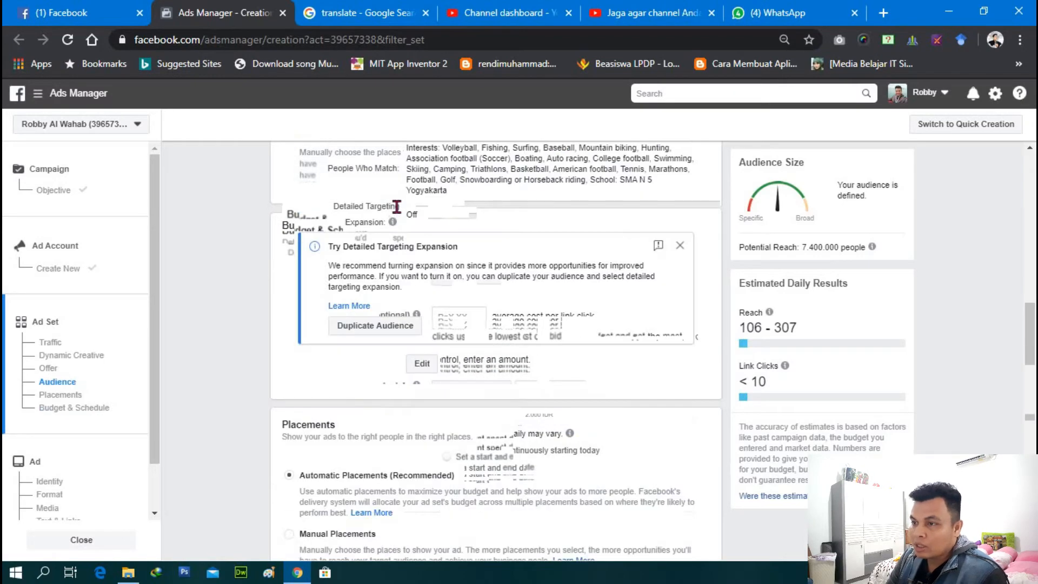
pyautogui.scroll(3, 395, 203)
# - Switch to Manual Placements to examine the platforms and placement list, and restore Automatic Placements
pyautogui.scroll(-5, 392, 227)
pyautogui.scroll(-2, 392, 258)
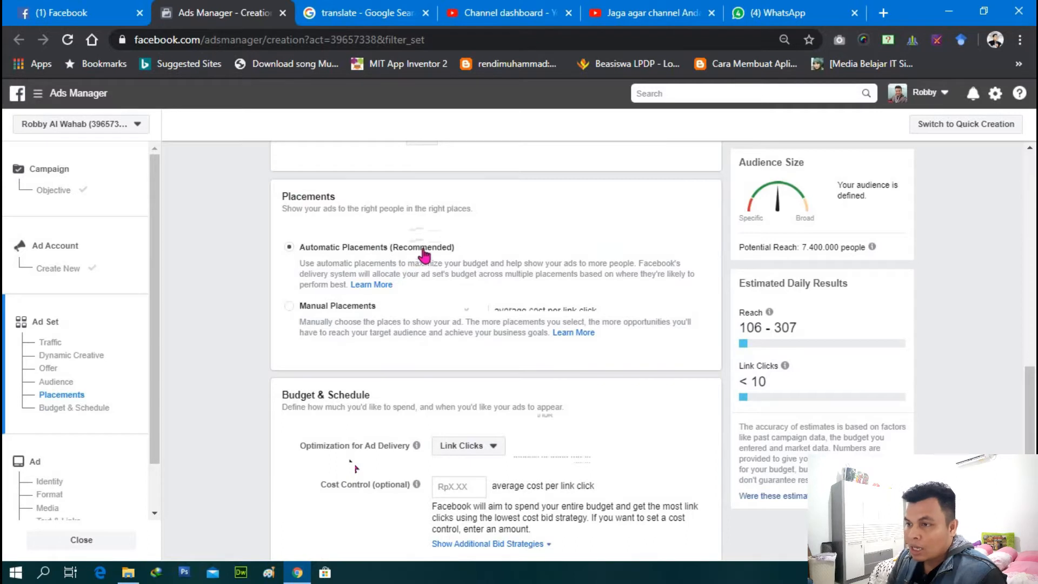
pyautogui.click(290, 306)
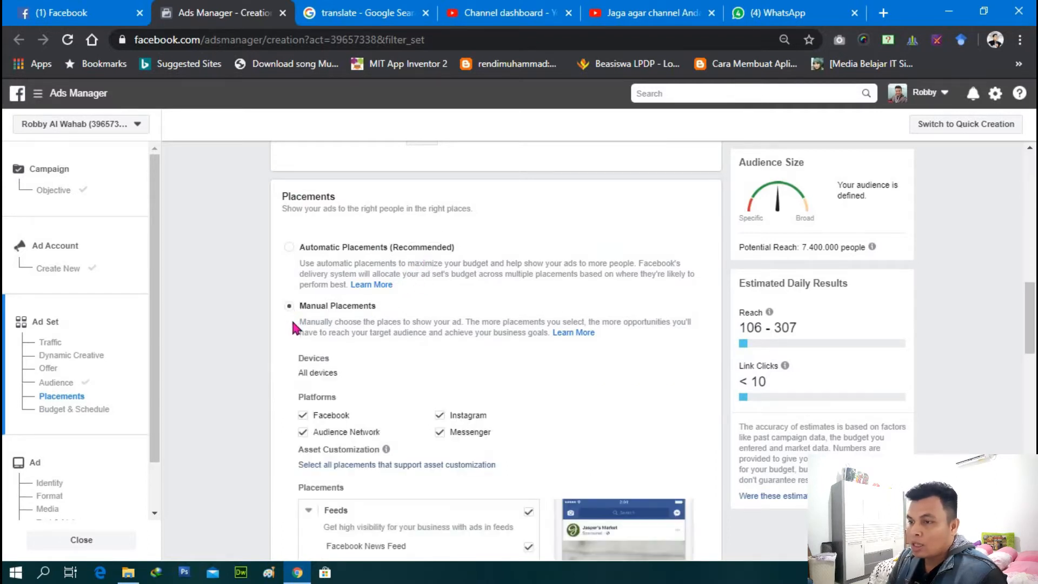
pyautogui.scroll(-3, 380, 335)
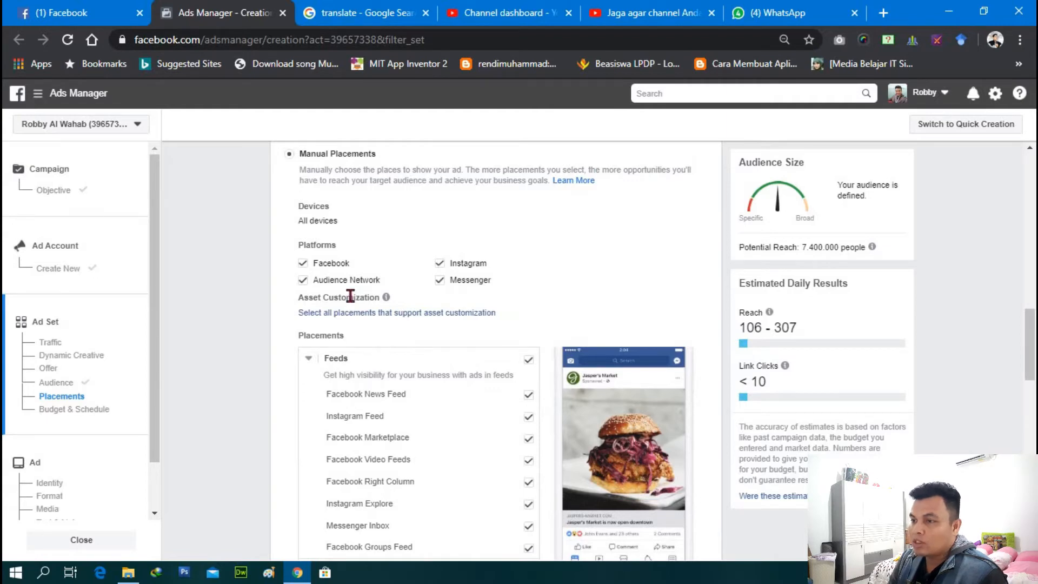
pyautogui.scroll(-3, 489, 372)
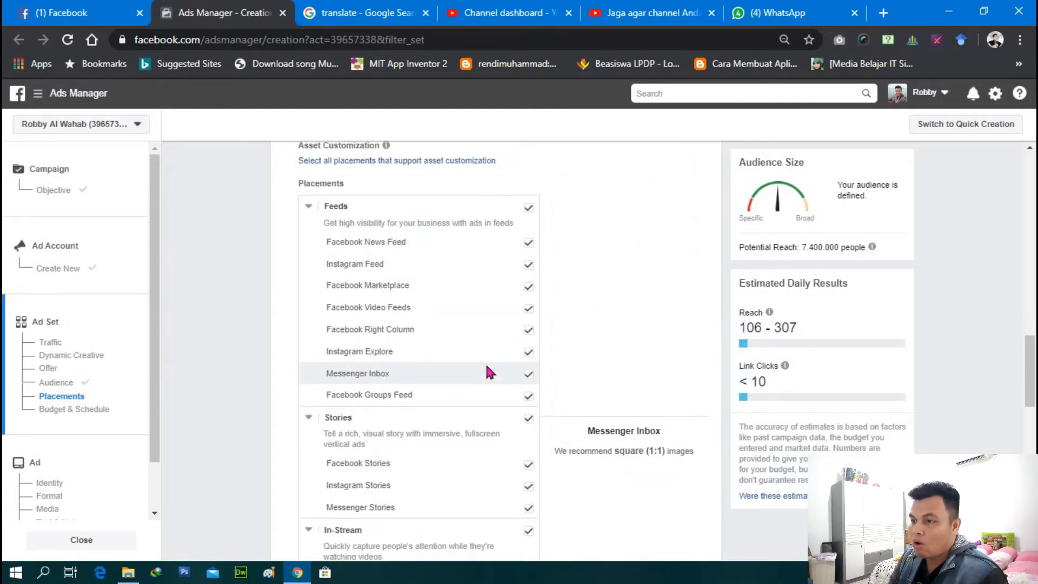
pyautogui.scroll(-4, 489, 373)
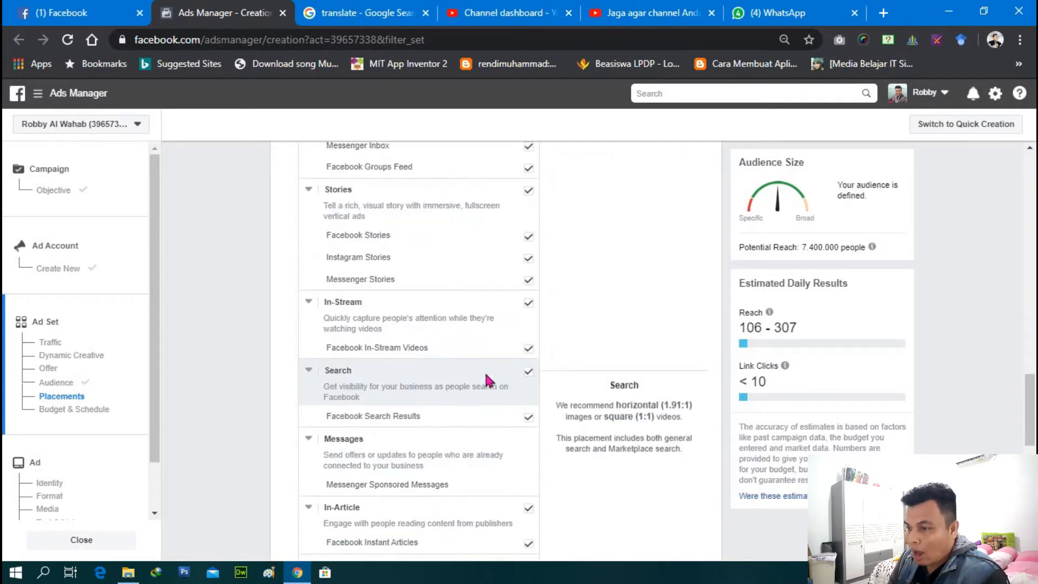
pyautogui.scroll(4, 486, 375)
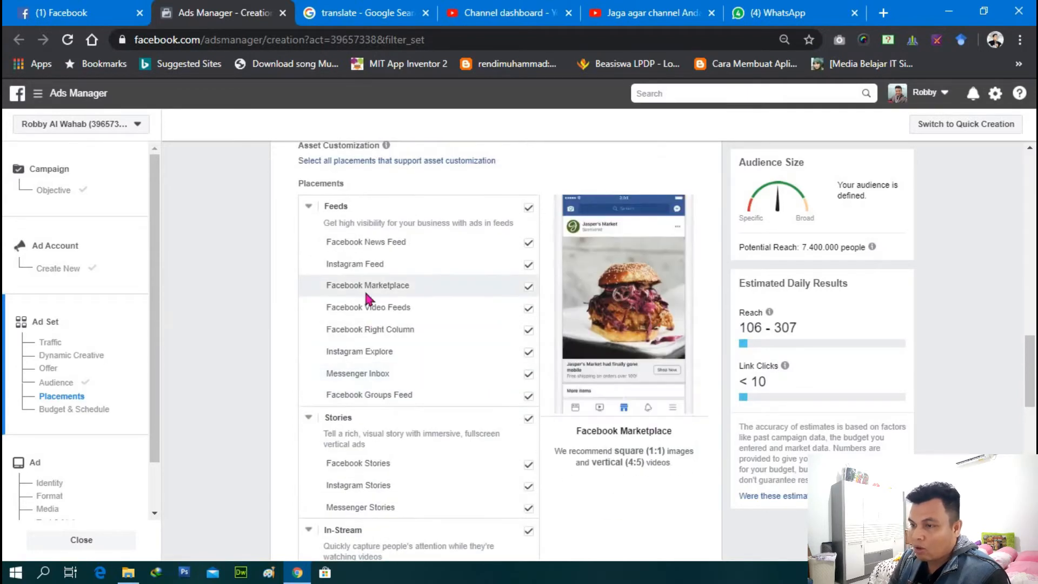
pyautogui.scroll(-4, 391, 281)
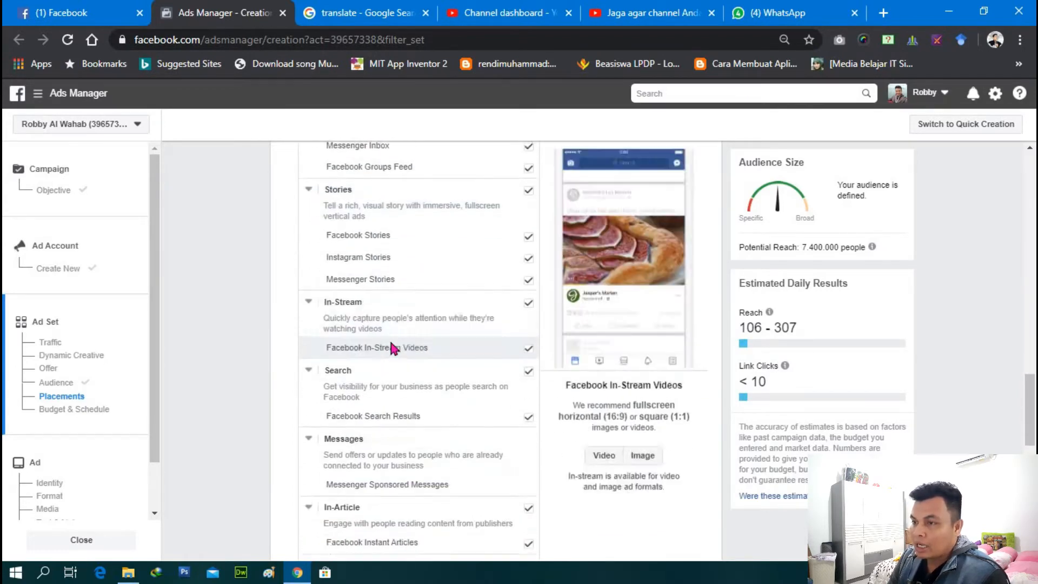
pyautogui.scroll(-2, 391, 346)
pyautogui.scroll(-3, 393, 416)
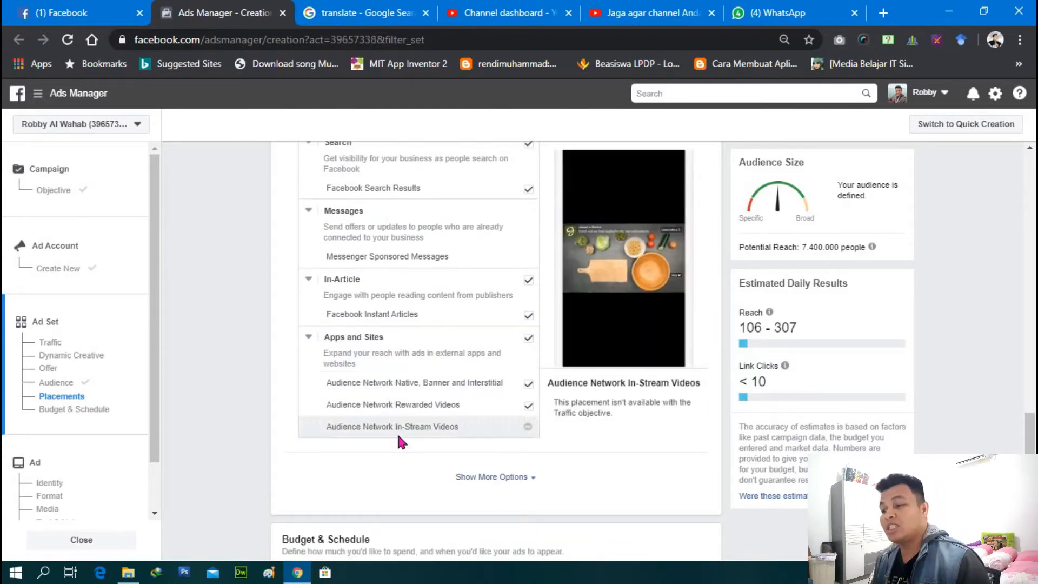
pyautogui.scroll(10, 399, 433)
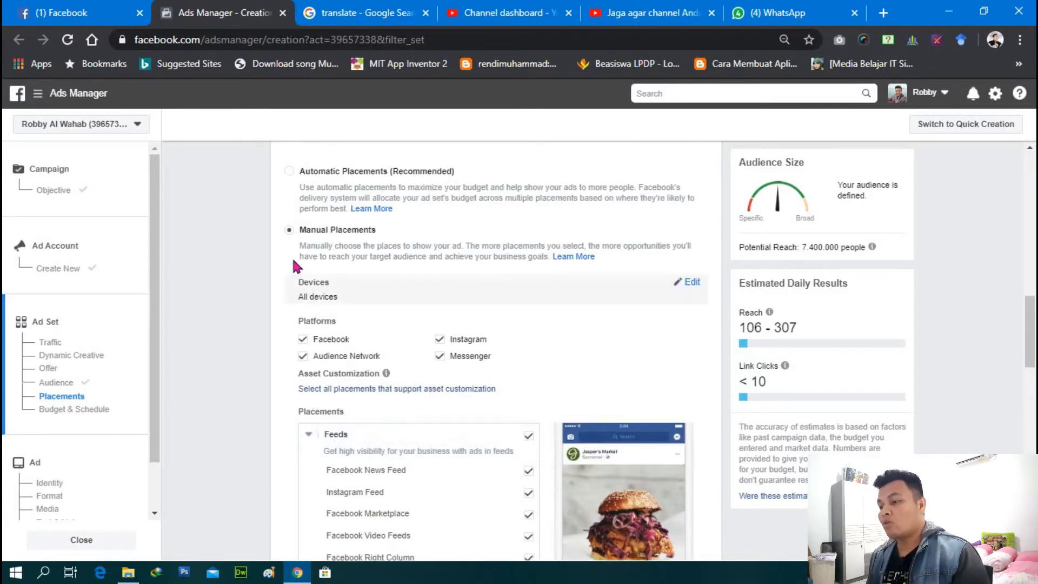
pyautogui.click(288, 171)
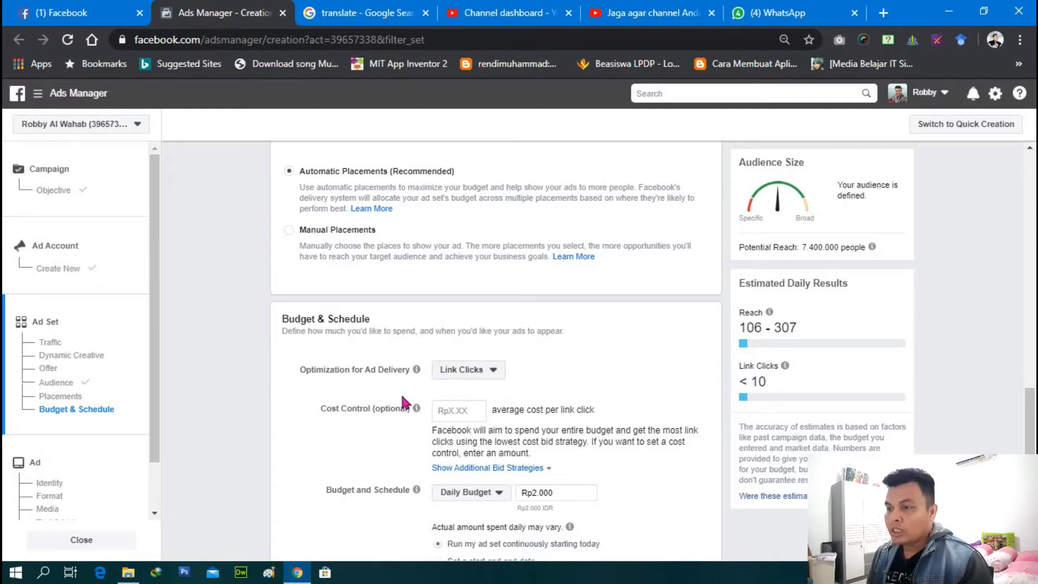
# - Examine the choices for Optimization for Ad Delivery in the ad set's budget and schedule, keeping Link Clicks
pyautogui.click(503, 372)
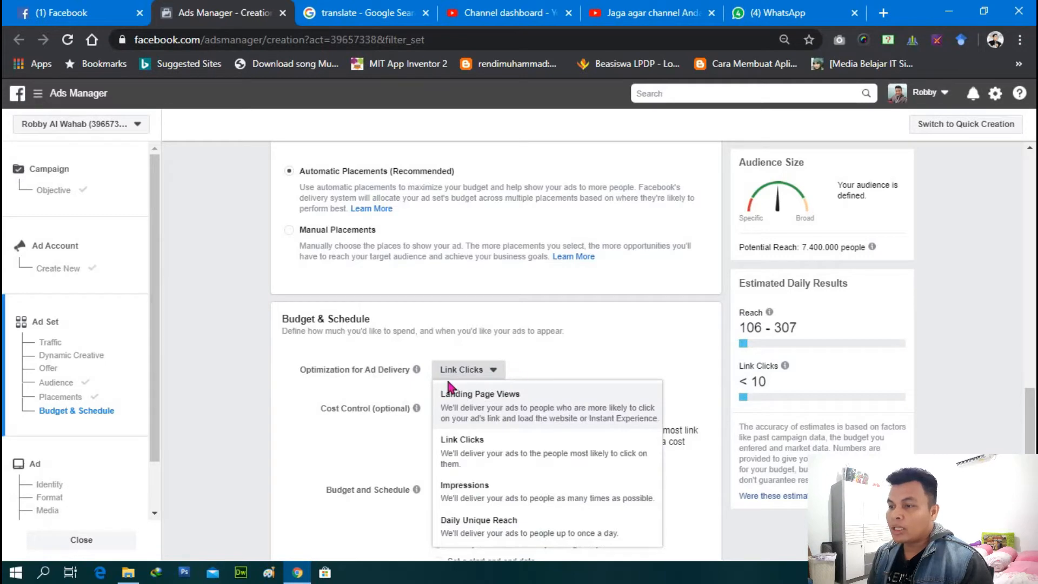
pyautogui.click(561, 364)
pyautogui.click(501, 375)
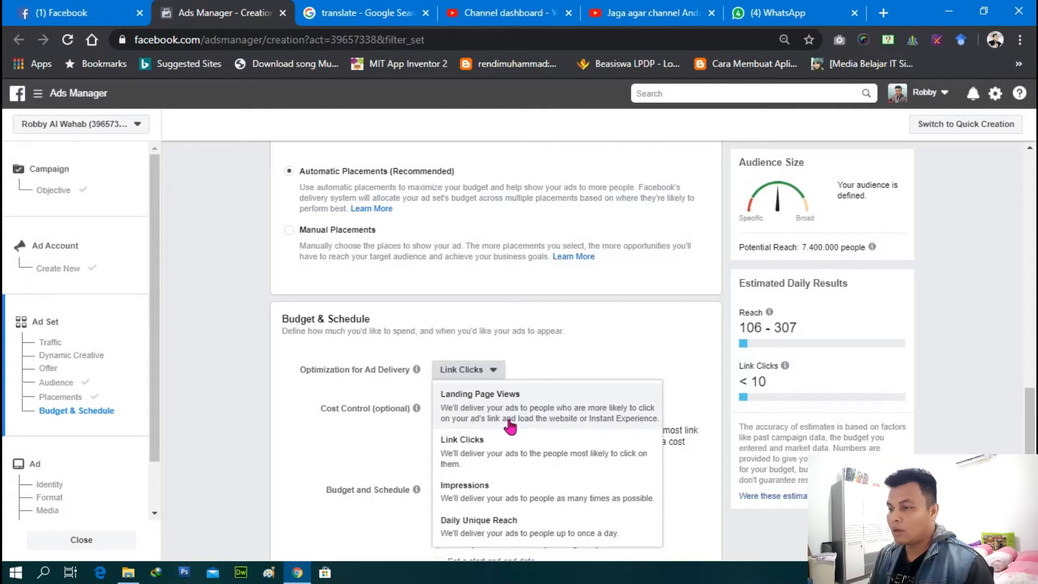
pyautogui.click(547, 355)
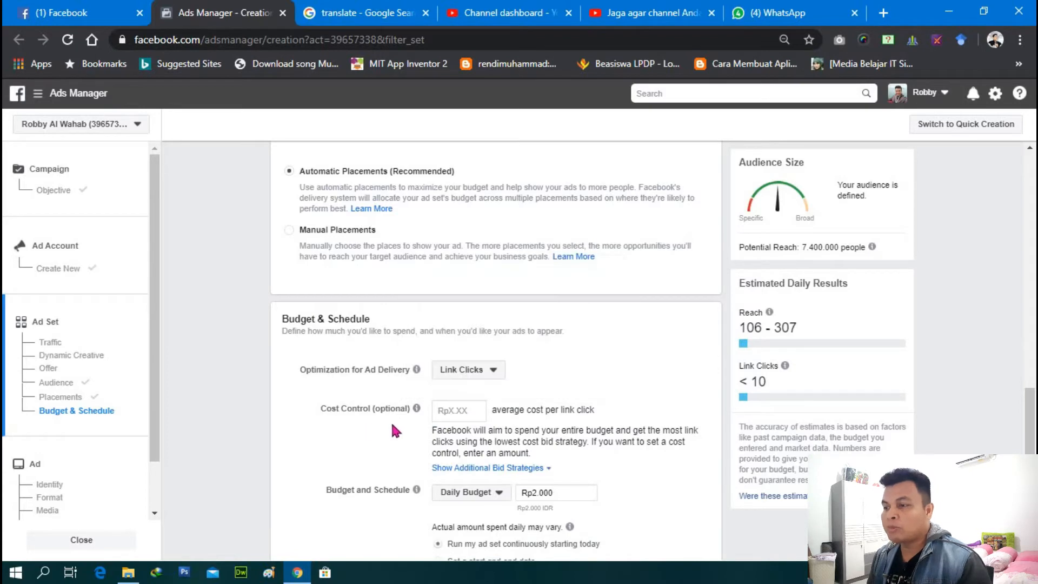
# - Set the ad set's cost control to an average of Rp100 per link click
pyautogui.click(460, 412)
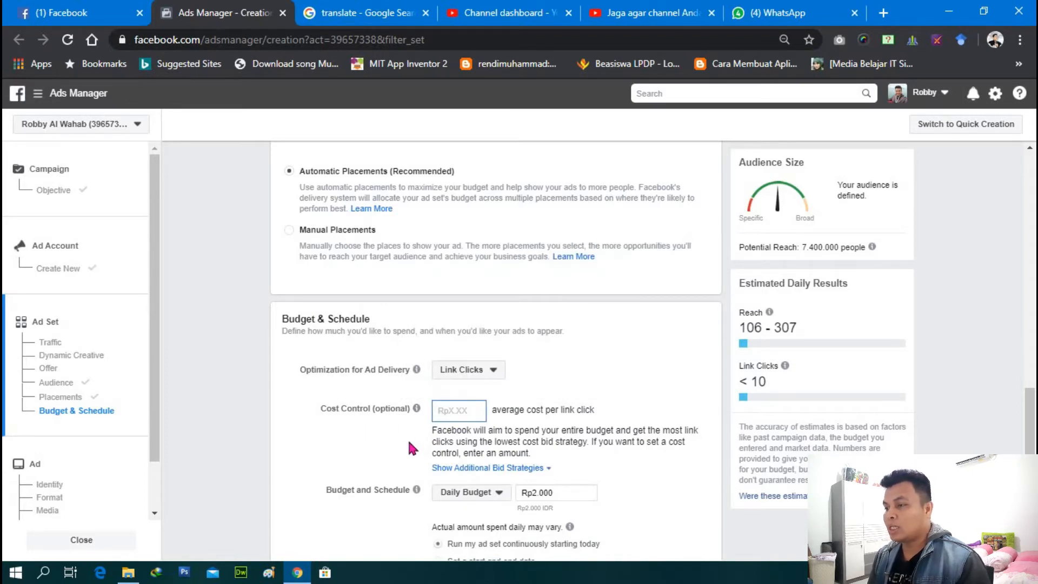
pyautogui.write('100')
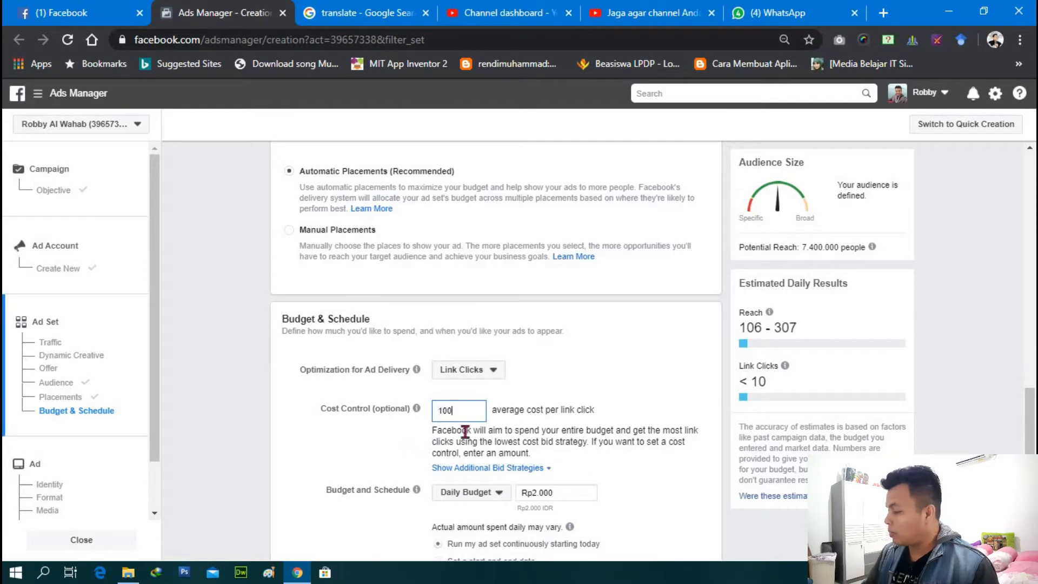
pyautogui.click(588, 403)
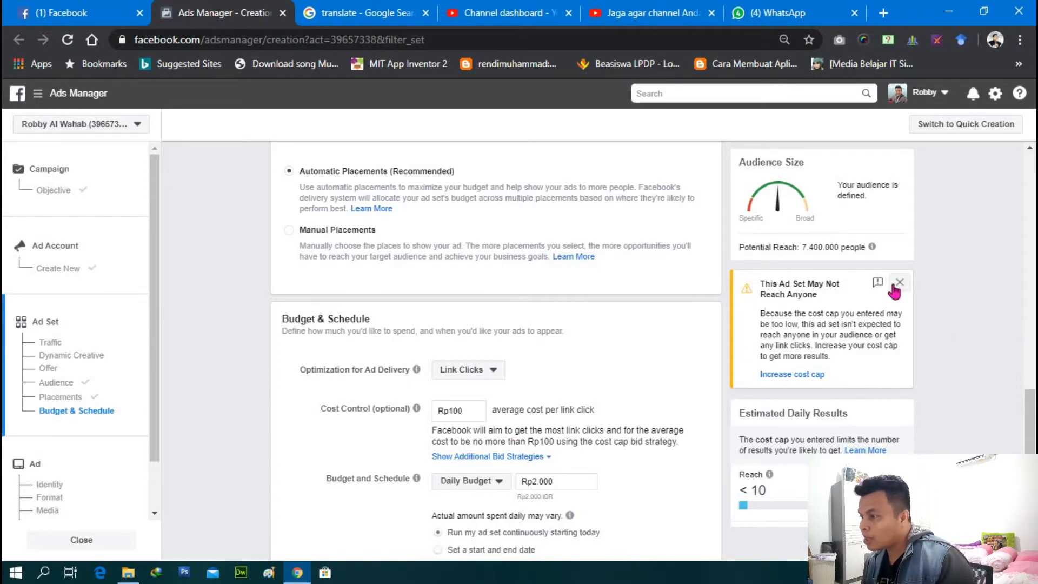
# - Set the ad set's cost control to Rp500 per link click and review the placements and saved audience
pyautogui.click(474, 413)
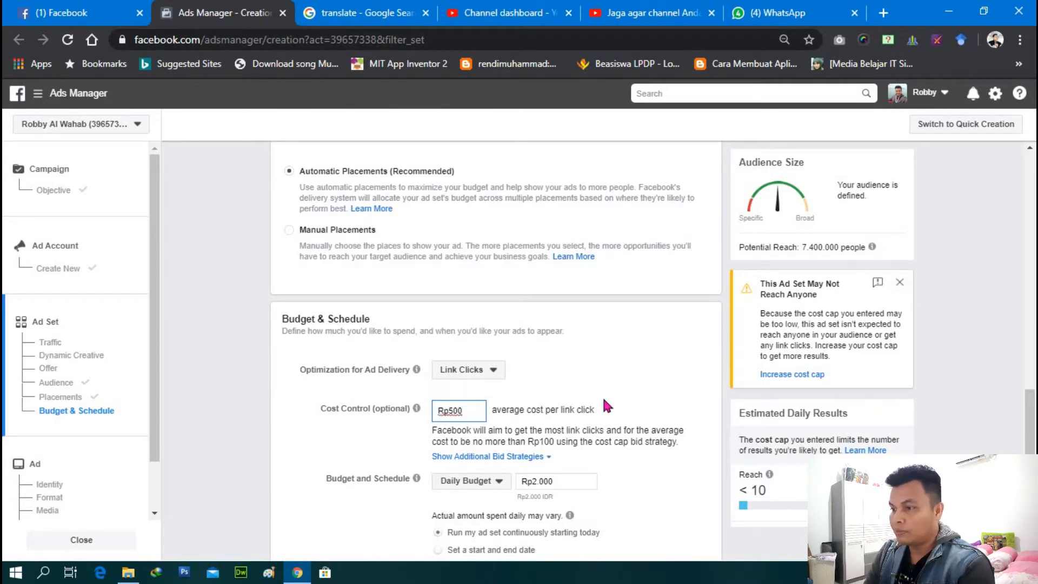
pyautogui.scroll(-2, 597, 391)
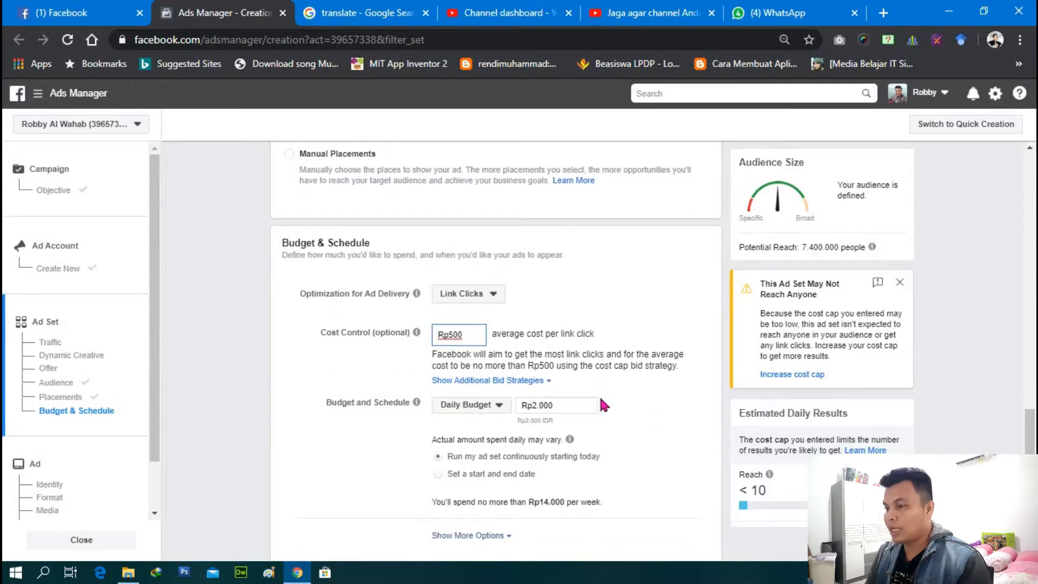
pyautogui.scroll(5, 604, 407)
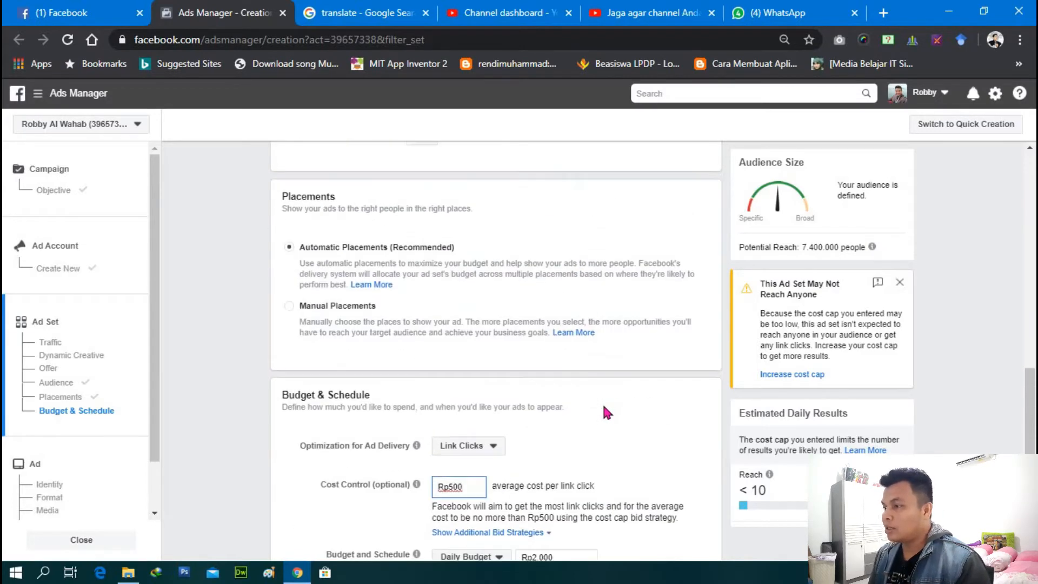
pyautogui.scroll(4, 603, 413)
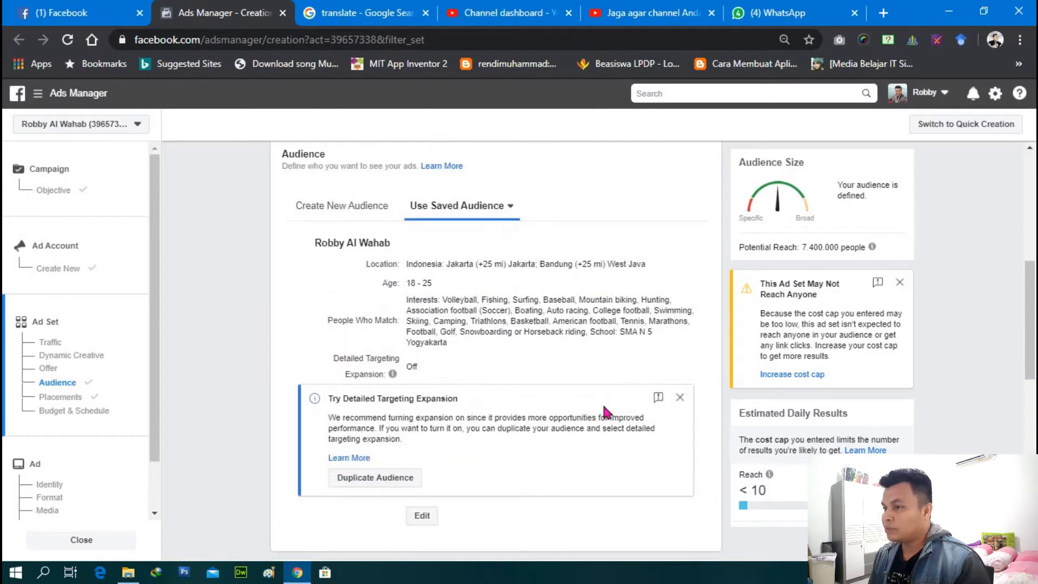
# - Check the available budget types, keep Daily Budget and set its amount to Rp25000
pyautogui.scroll(-10, 604, 408)
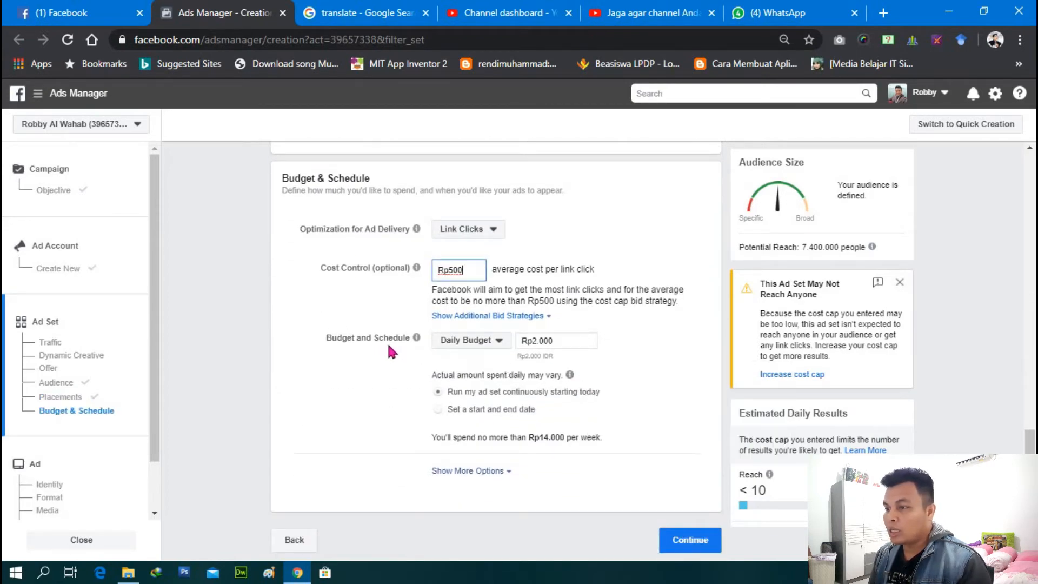
pyautogui.click(494, 341)
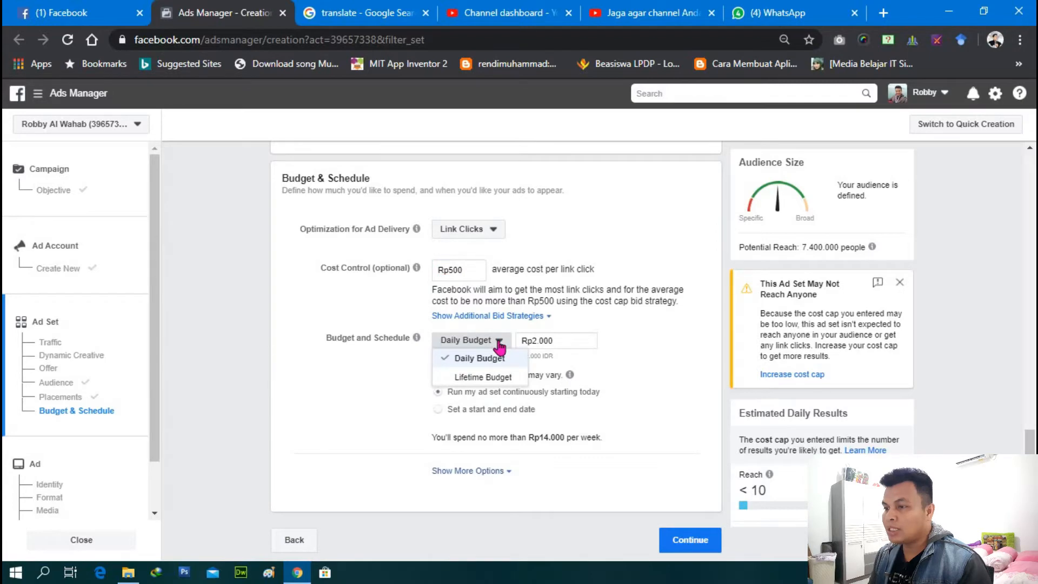
pyautogui.click(576, 337)
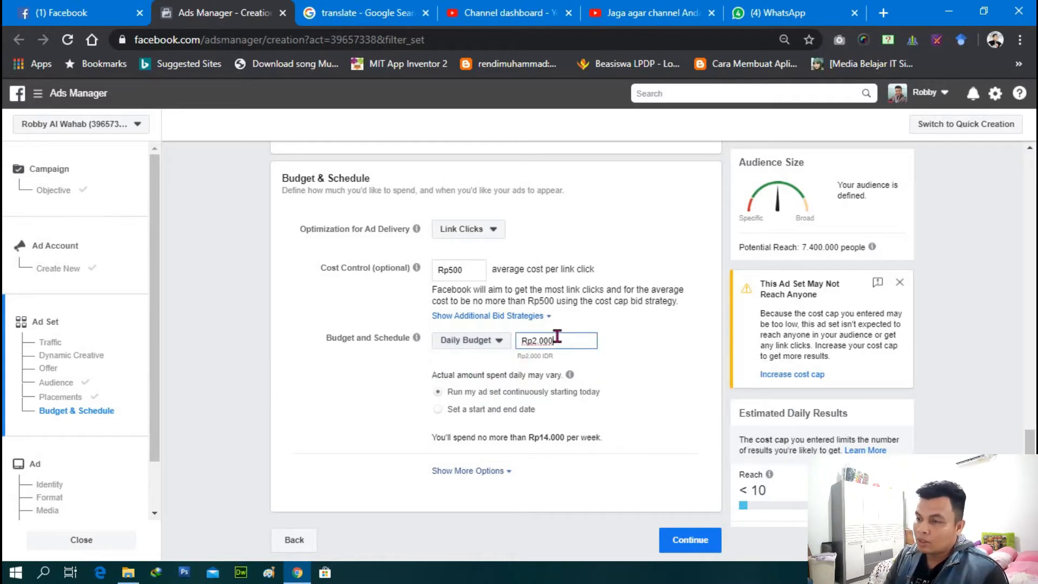
pyautogui.moveTo(557, 337); pyautogui.dragTo(532, 337)
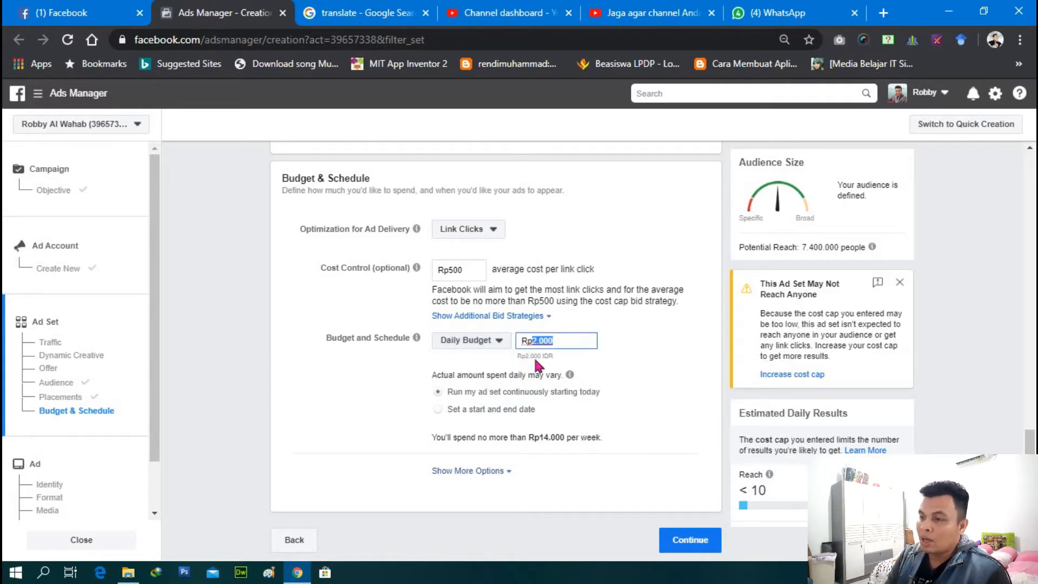
pyautogui.write('25')
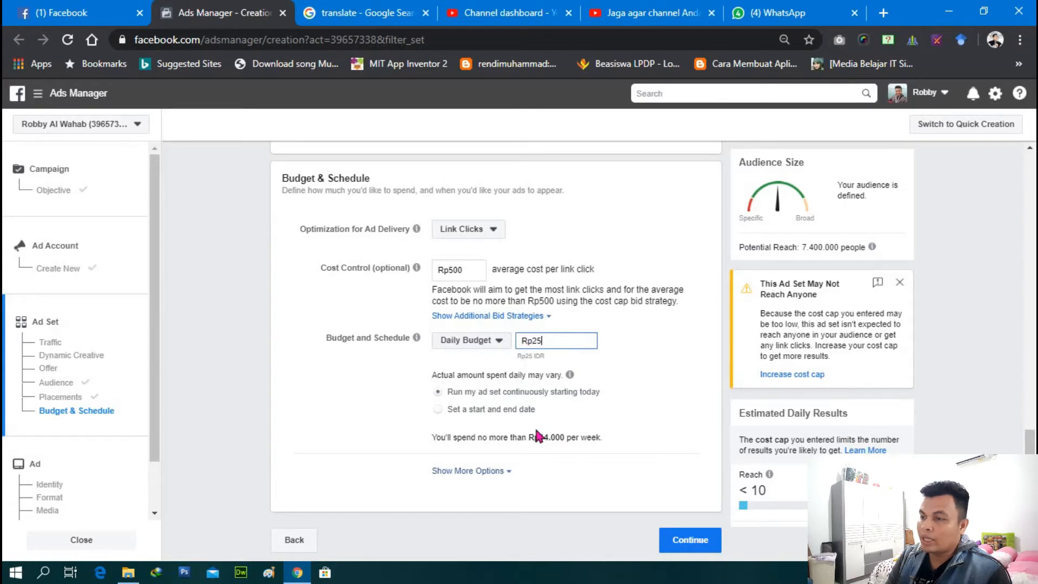
pyautogui.write('000')
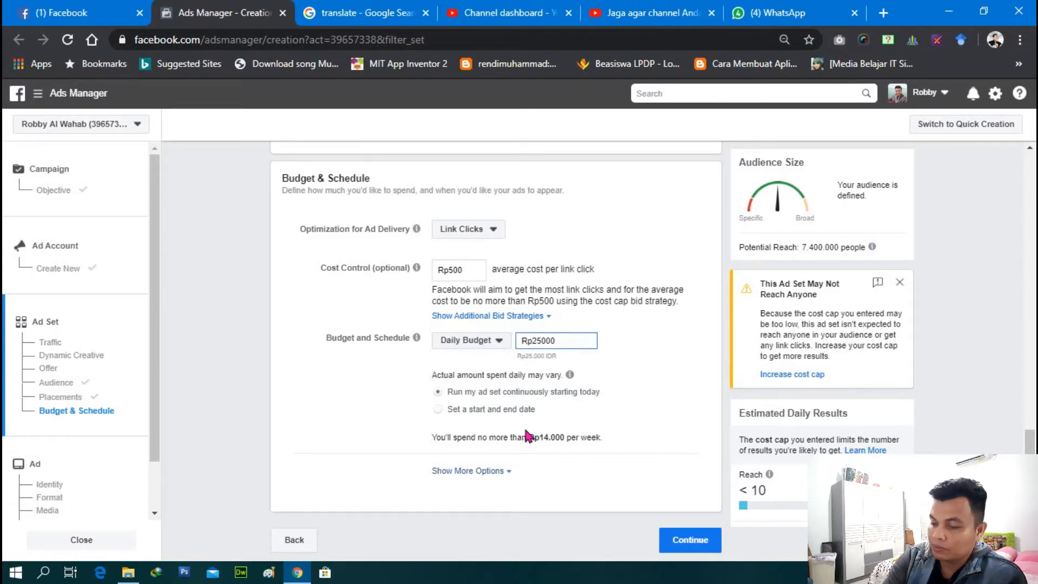
# - Replace the daily budget amount with Rp12.000
pyautogui.moveTo(574, 339); pyautogui.dragTo(527, 342)
pyautogui.press('BackSpace')
pyautogui.press('BackSpace')
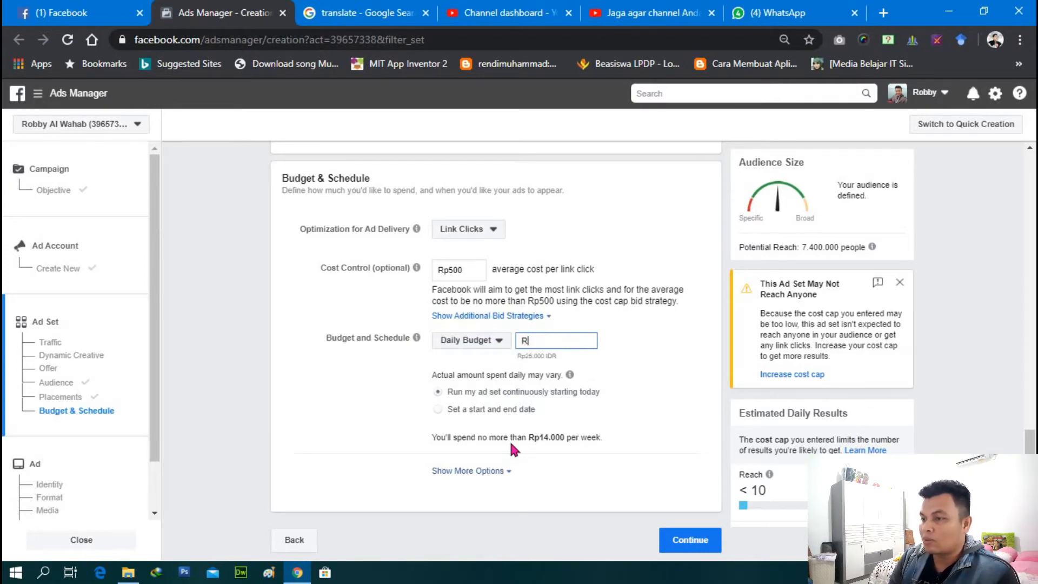
pyautogui.write('12.000')
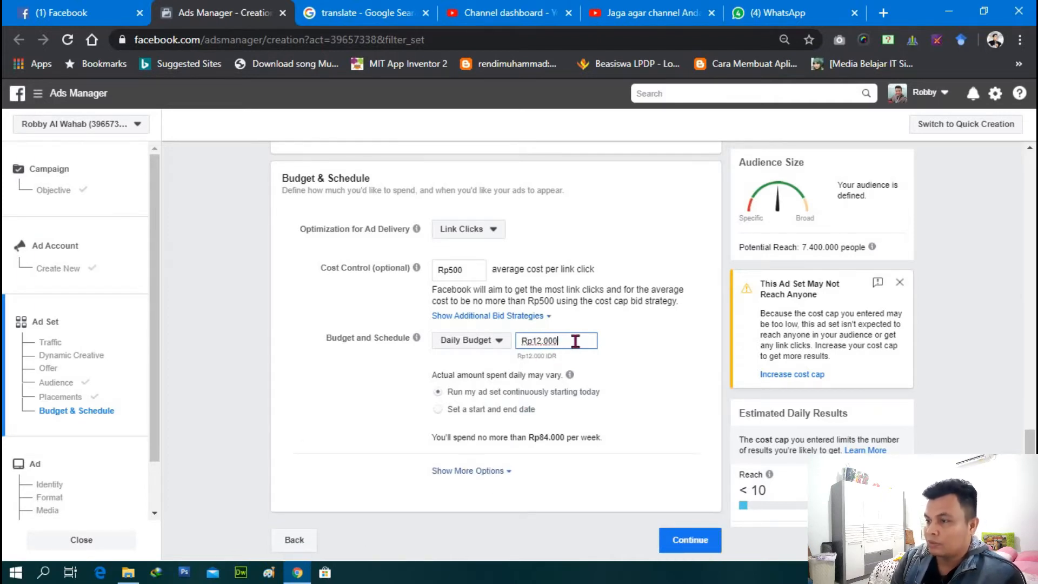
# - Set the ad set's daily budget amount to 25000
pyautogui.moveTo(575, 341); pyautogui.dragTo(500, 337)
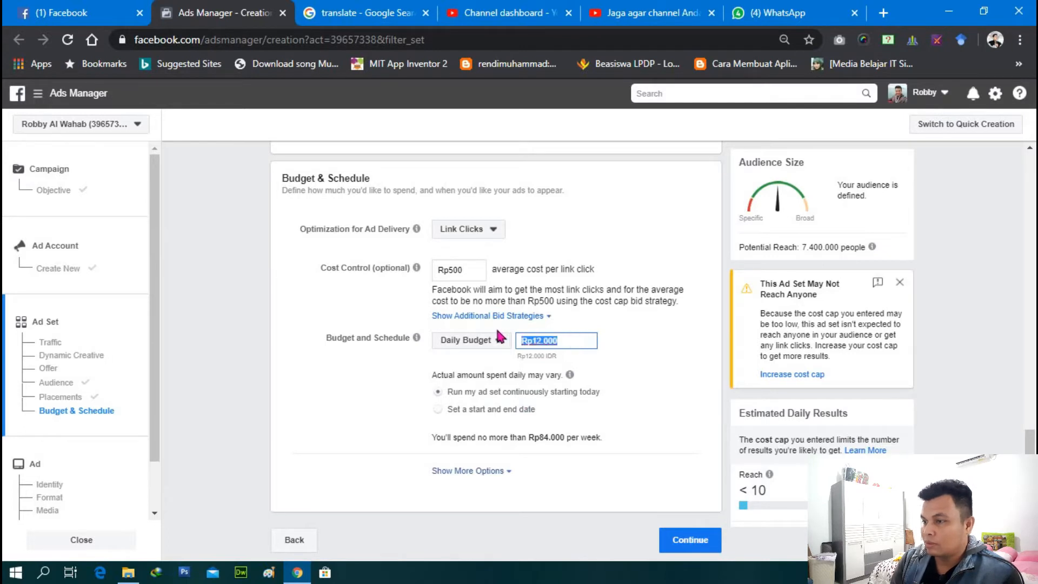
pyautogui.write('25000')
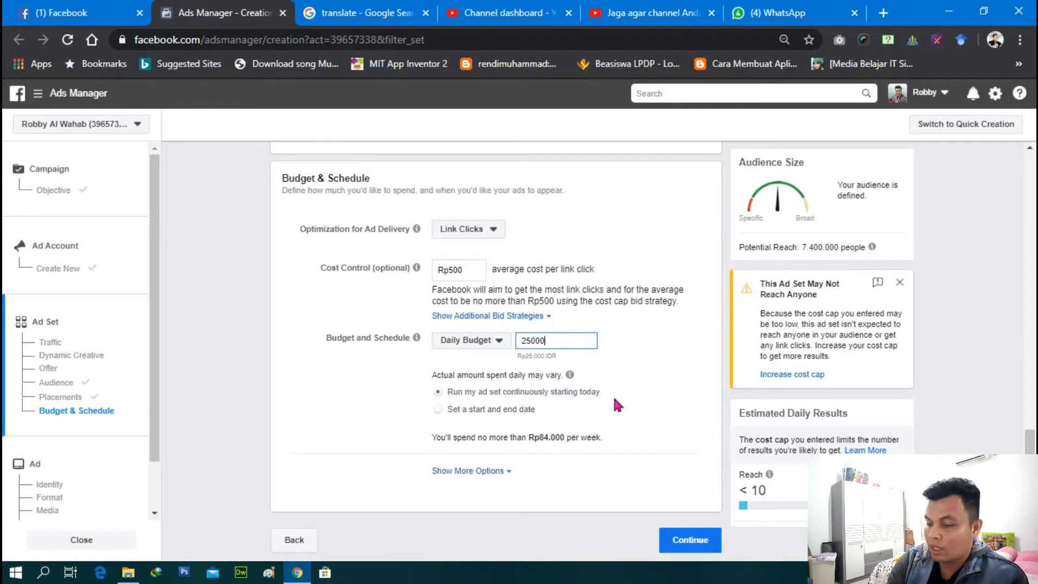
# - Apply the daily budget amount and dismiss the cost cap warning beside the ad set
pyautogui.click(647, 348)
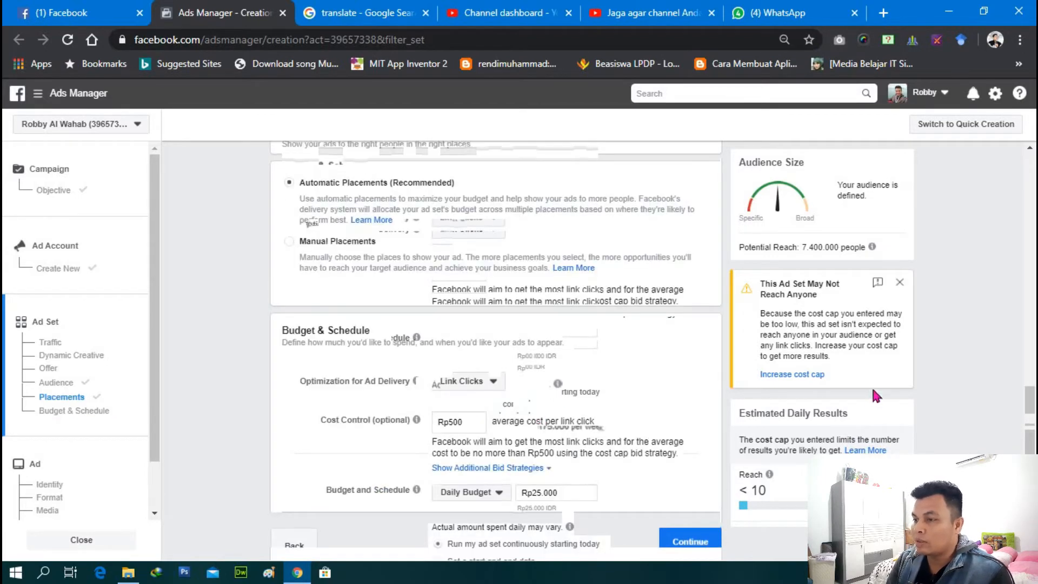
pyautogui.click(900, 282)
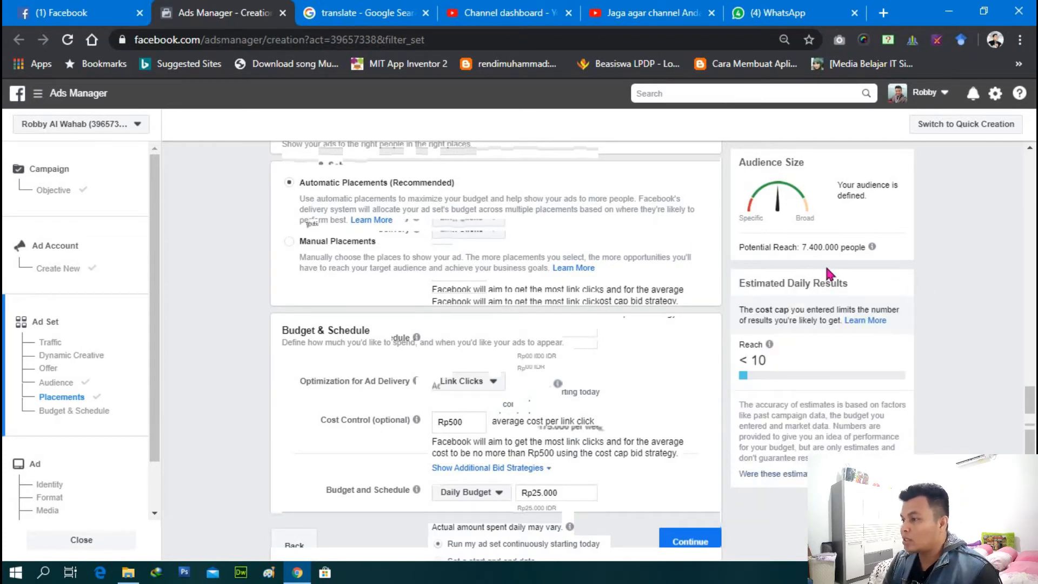
pyautogui.scroll(-1, 617, 333)
pyautogui.scroll(-2, 618, 333)
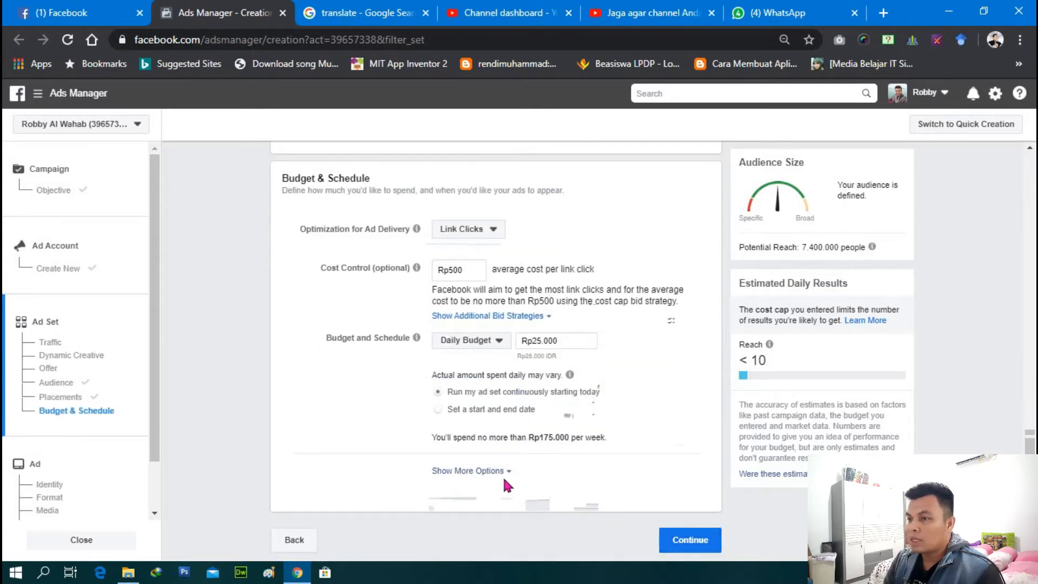
# - Show the extra budget and schedule options, review charging, ad scheduling and delivery type, and continue to the ad setup
pyautogui.doubleClick(494, 471)
pyautogui.scroll(-1, 530, 469)
pyautogui.scroll(-2, 550, 464)
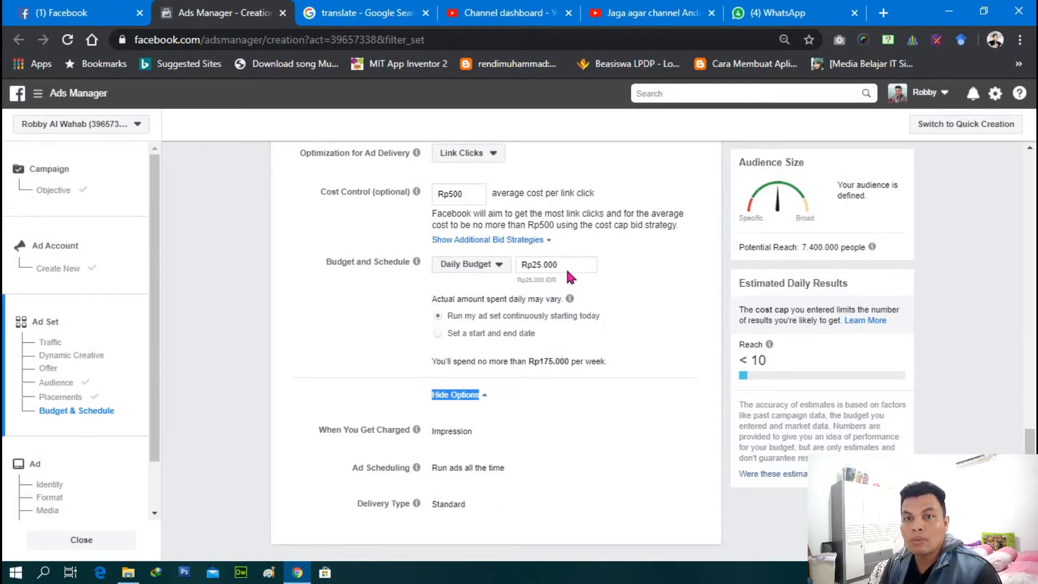
pyautogui.scroll(-1, 534, 344)
pyautogui.click(691, 542)
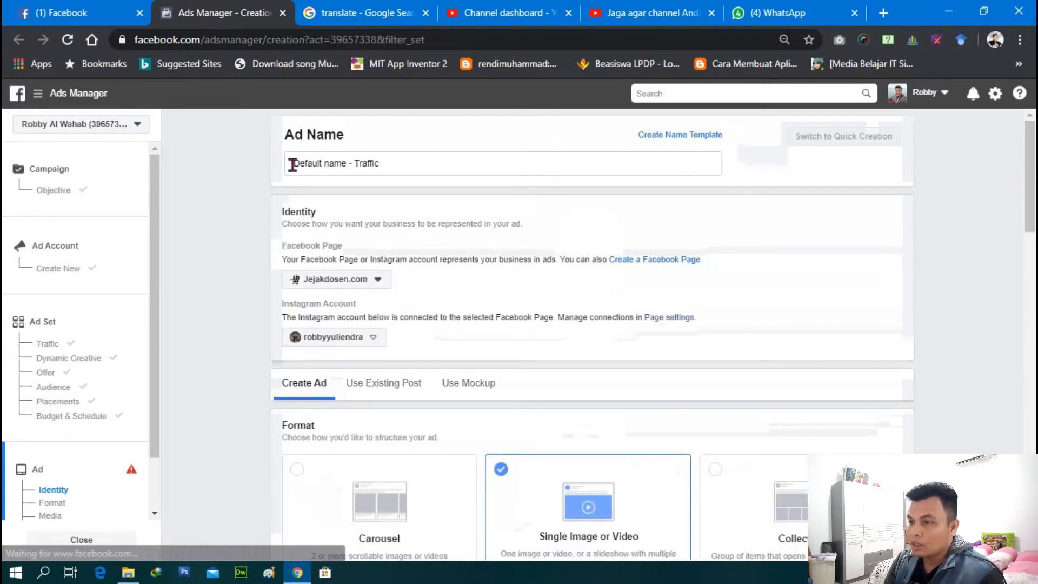
# - Rename the ad as "Default name - Traffic Channel"
pyautogui.click(413, 165)
pyautogui.moveTo(394, 165); pyautogui.dragTo(369, 167)
pyautogui.click(395, 167)
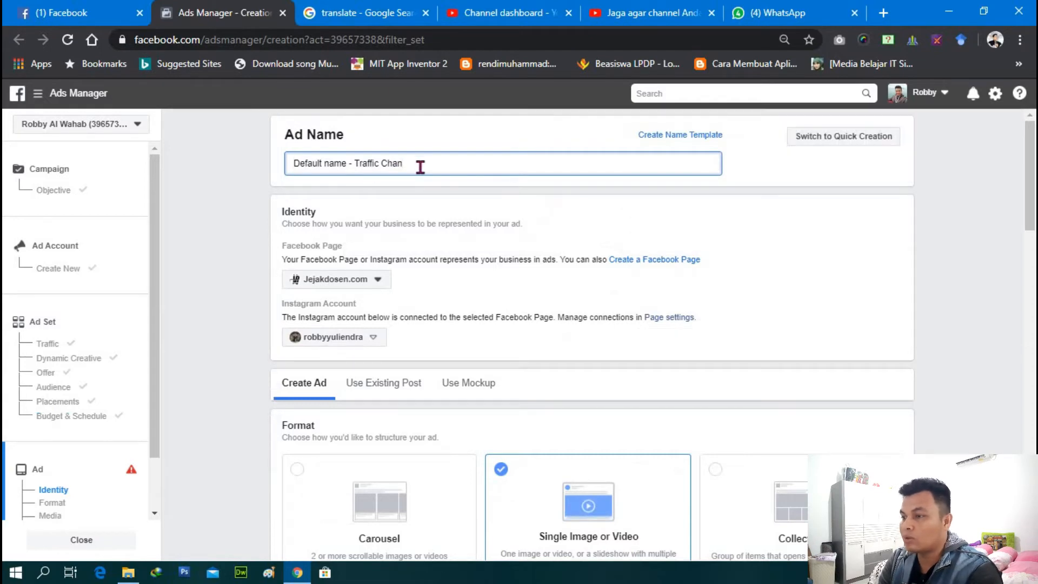
pyautogui.write('nel')
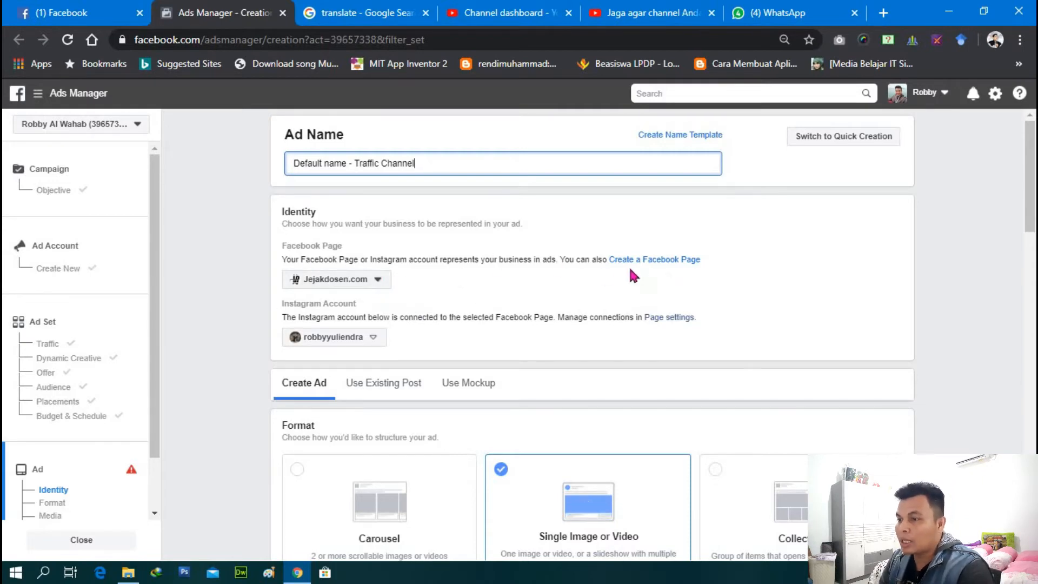
# - Check which Facebook Pages and Instagram accounts can represent the business in the ad, keeping the current selections
pyautogui.click(385, 282)
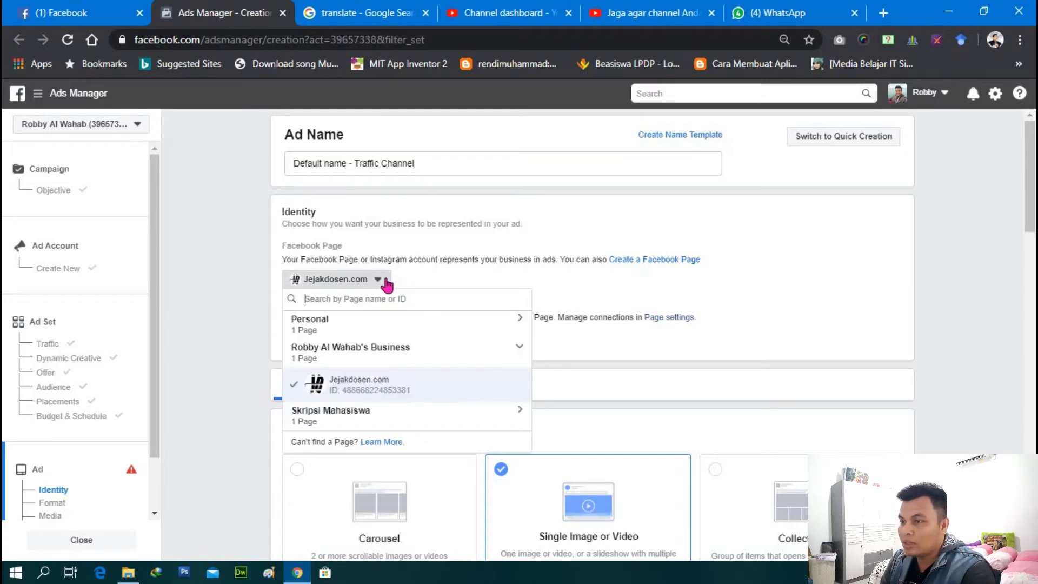
pyautogui.click(385, 281)
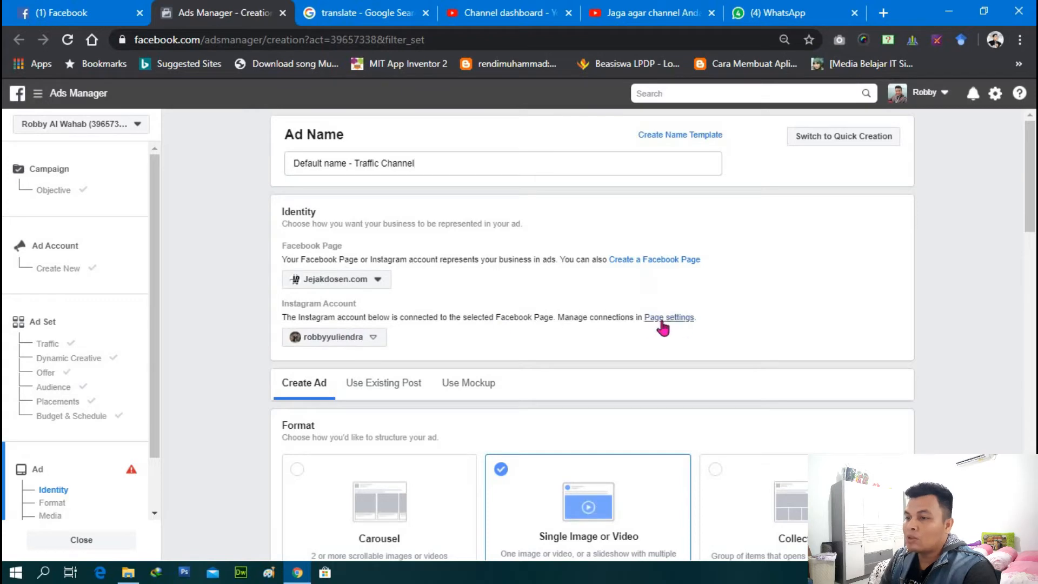
pyautogui.click(374, 340)
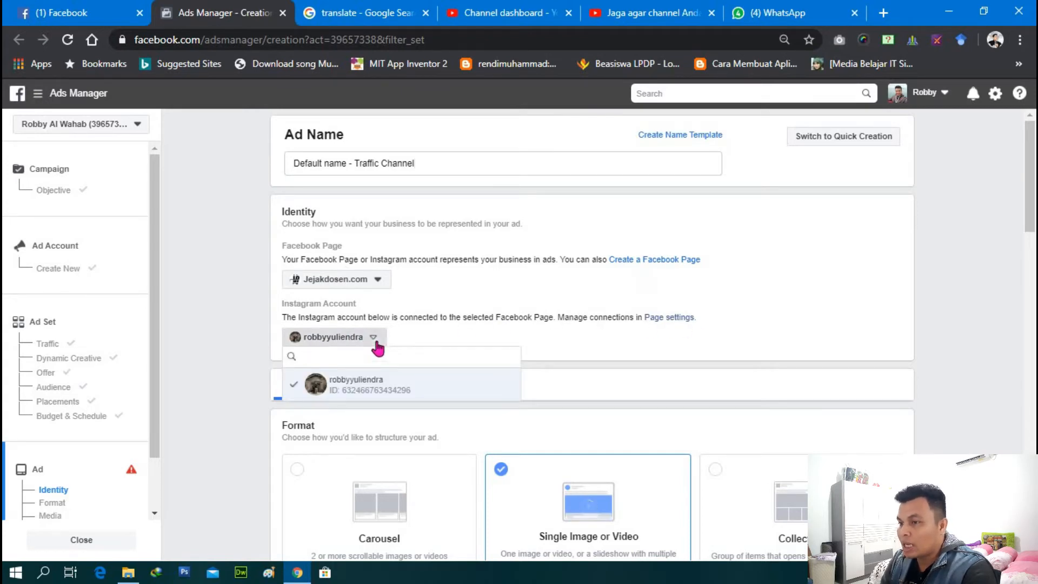
pyautogui.click(376, 345)
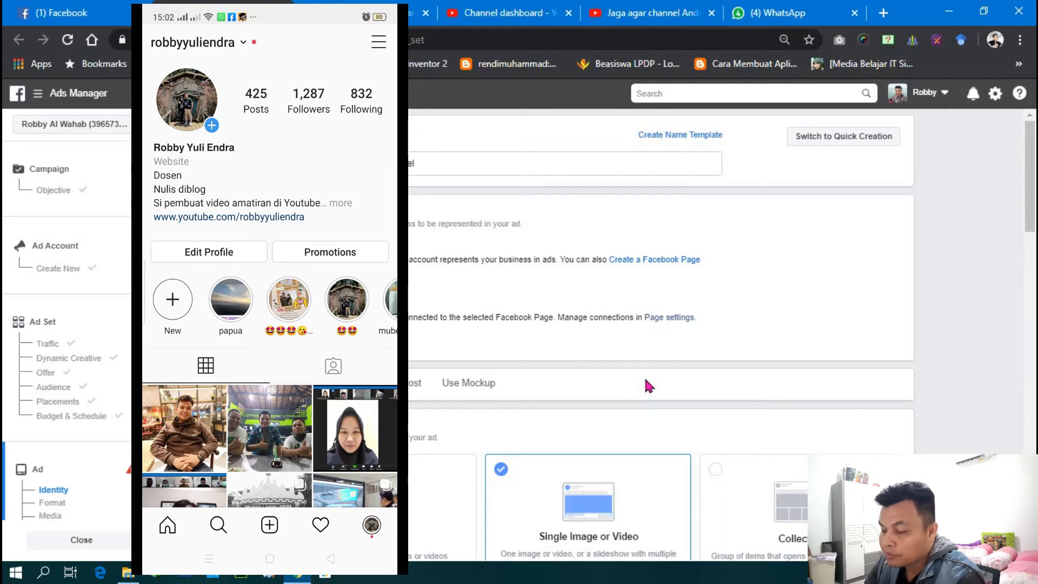
pyautogui.click(425, 408)
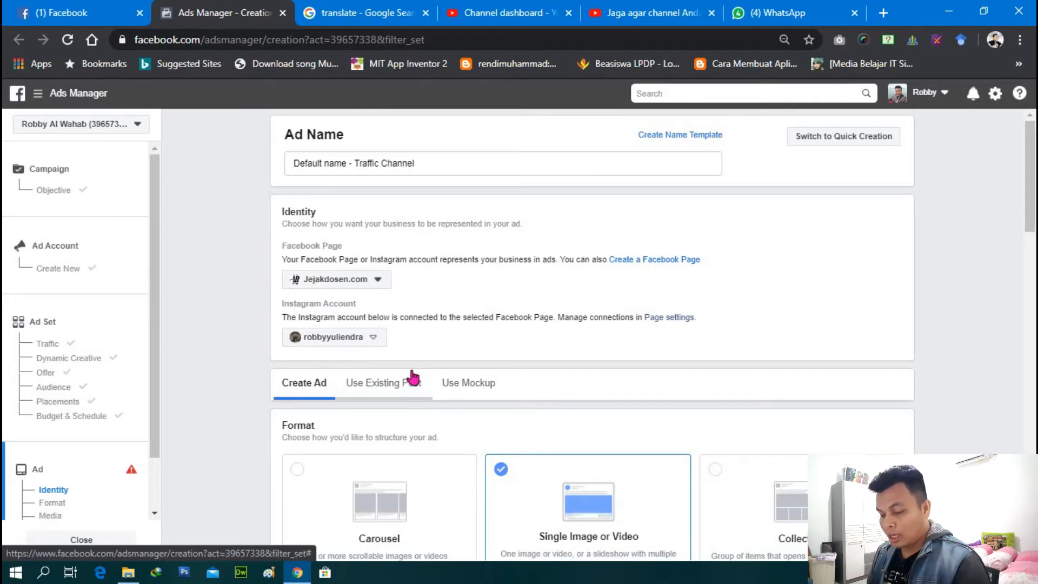
pyautogui.click(374, 337)
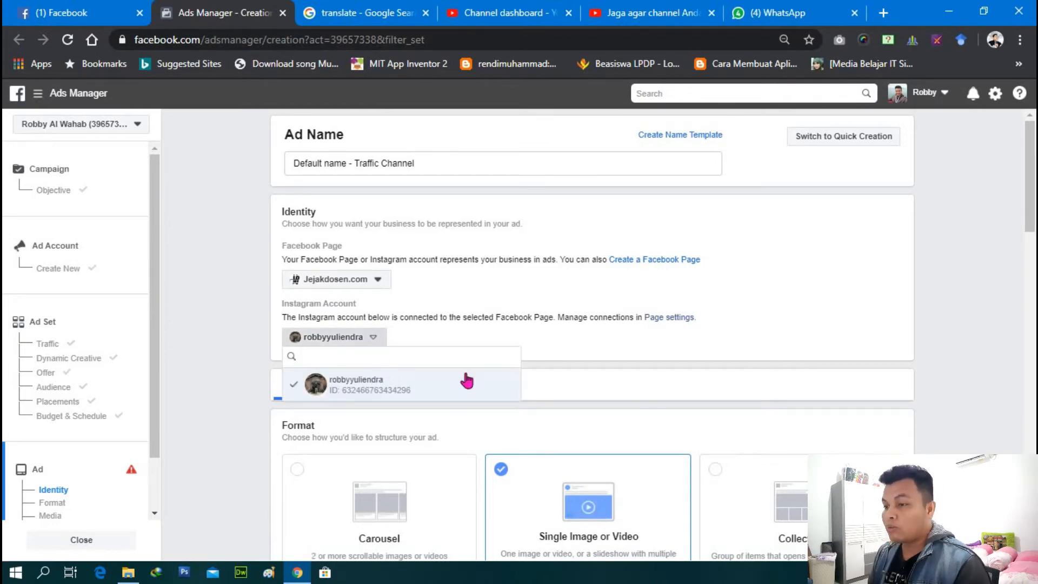
pyautogui.click(559, 343)
# - Look at a sponsored video post in the Facebook news feed as an ad example and return to the ad's format options
pyautogui.scroll(-2, 558, 339)
pyautogui.scroll(-1, 560, 351)
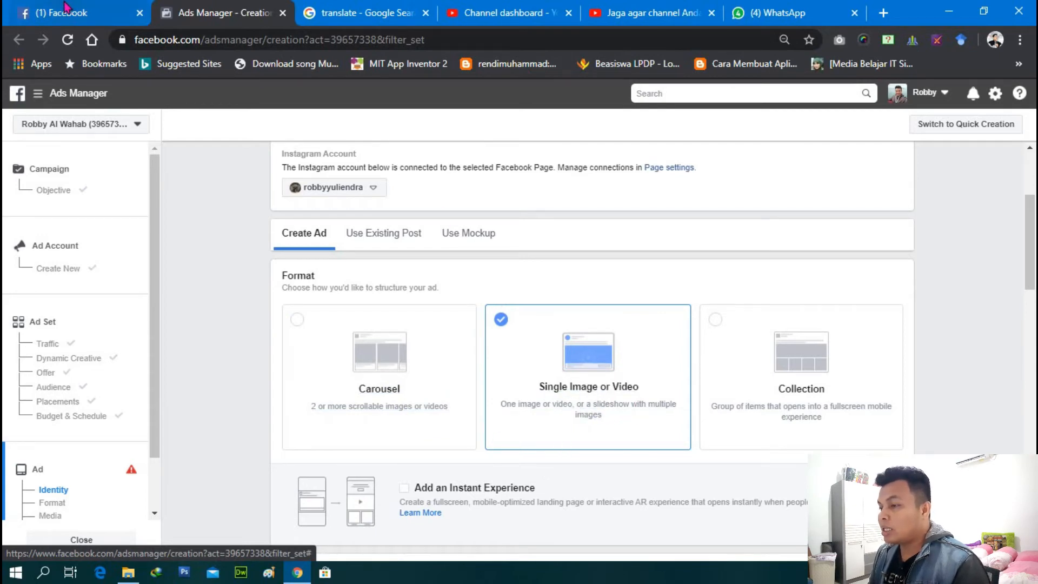
pyautogui.click(68, 12)
pyautogui.scroll(-15, 358, 263)
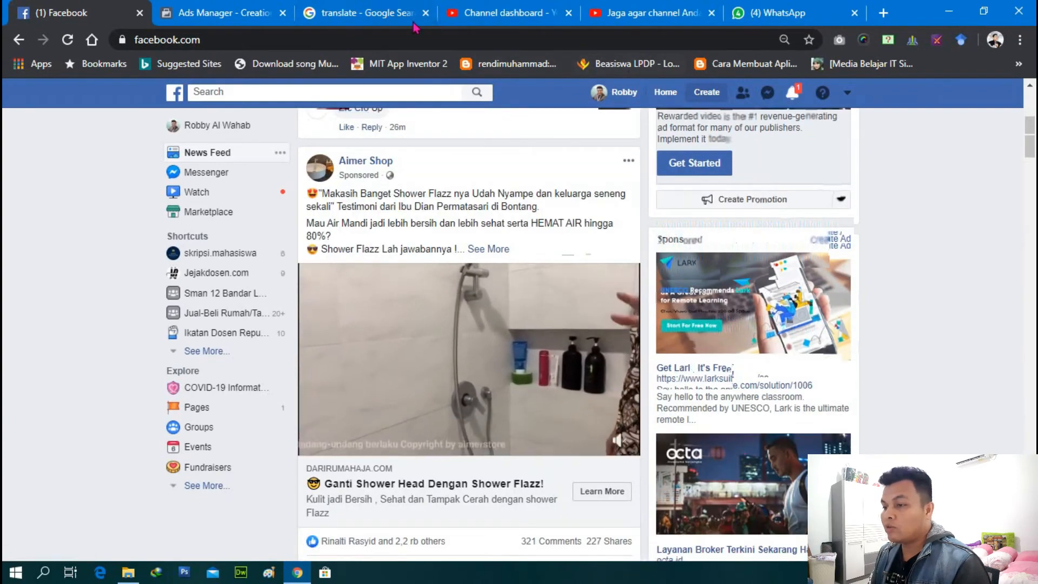
pyautogui.click(253, 13)
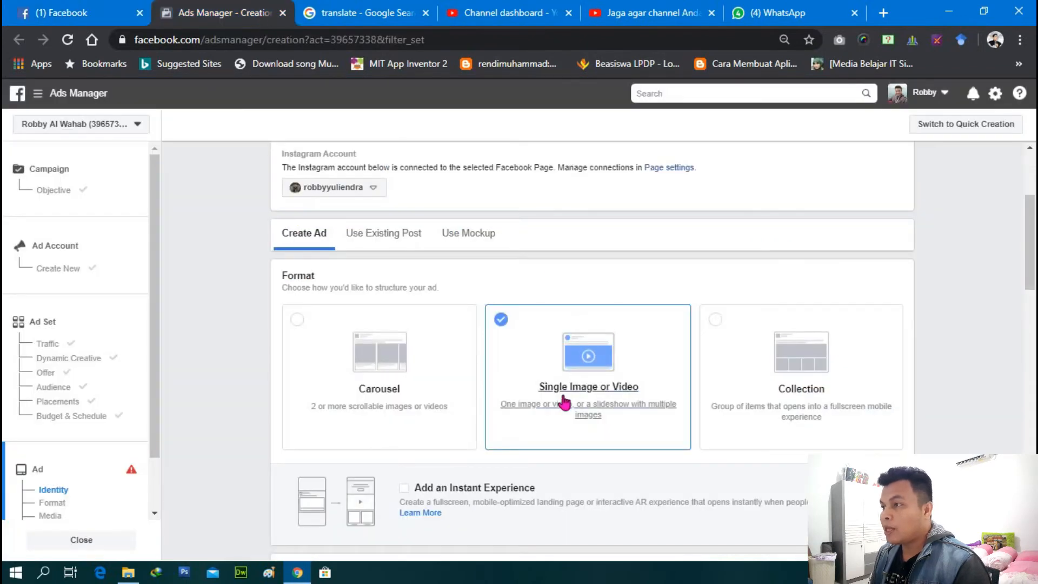
# - Choose Single Image or Video as the ad format
pyautogui.scroll(-1, 740, 408)
pyautogui.scroll(-2, 742, 409)
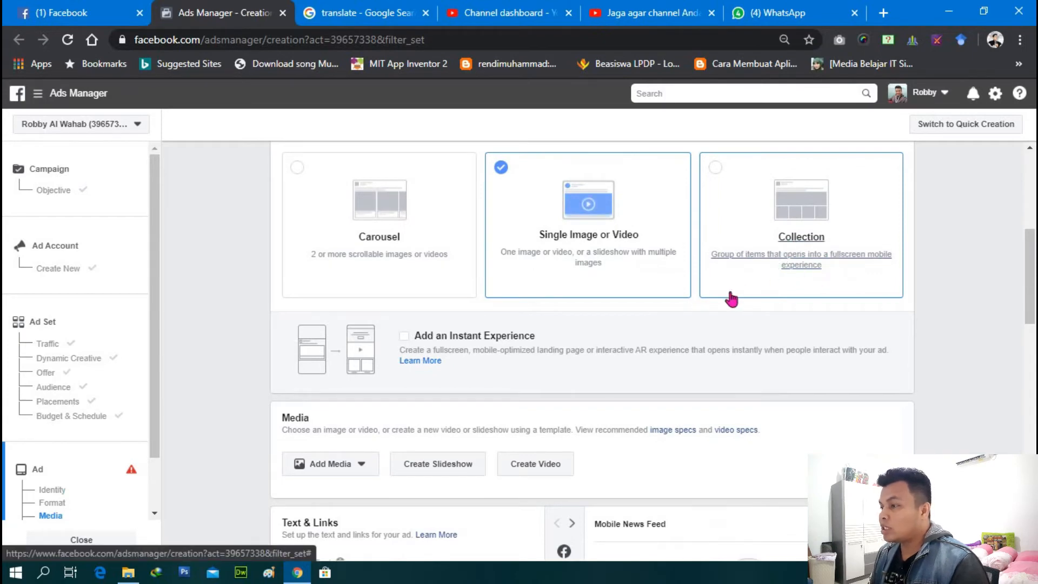
pyautogui.click(578, 244)
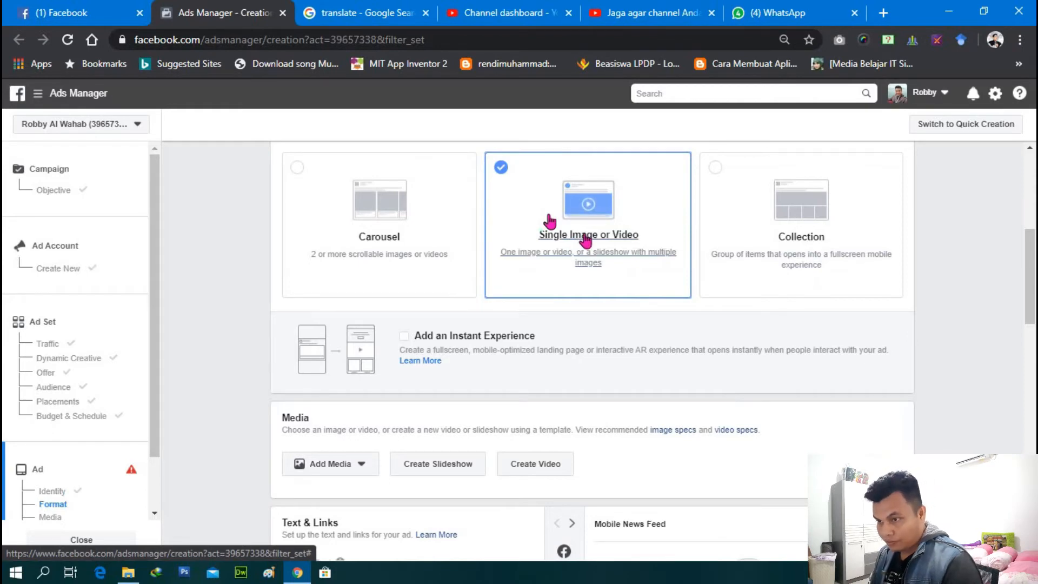
# - Start adding a video to the ad's media
pyautogui.scroll(-2, 589, 216)
pyautogui.scroll(-3, 541, 244)
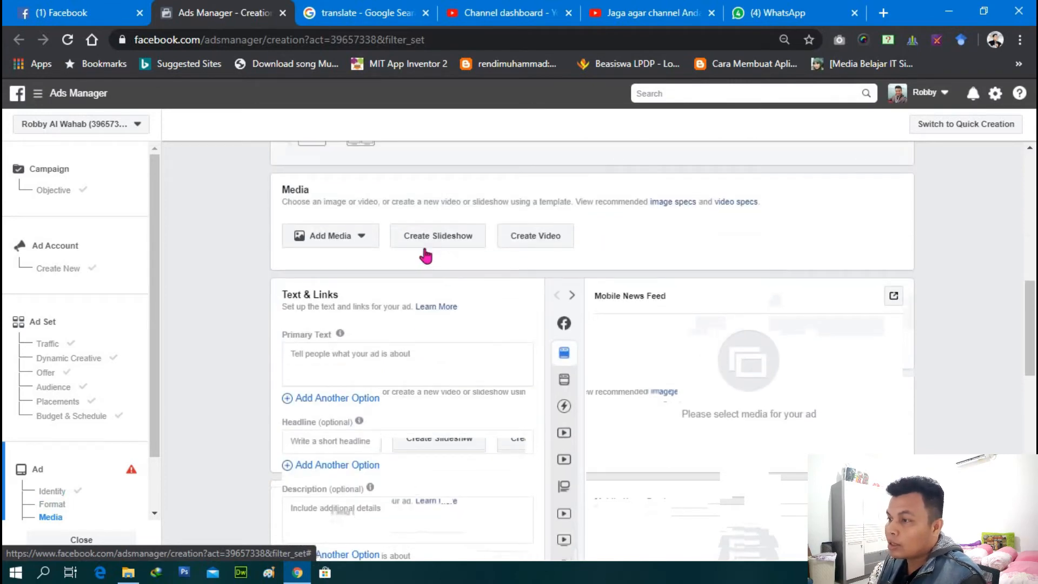
pyautogui.click(368, 236)
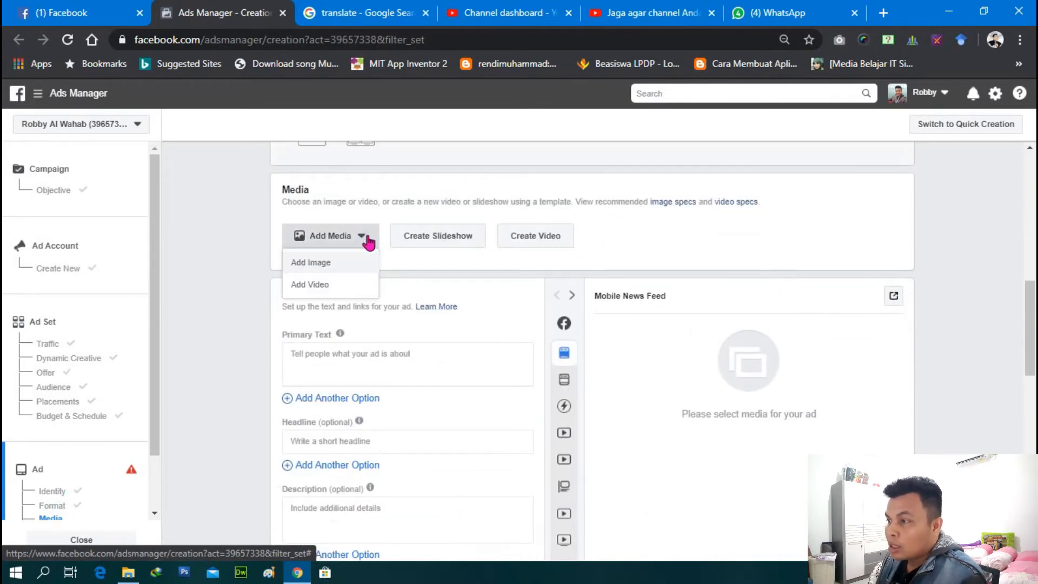
pyautogui.click(326, 286)
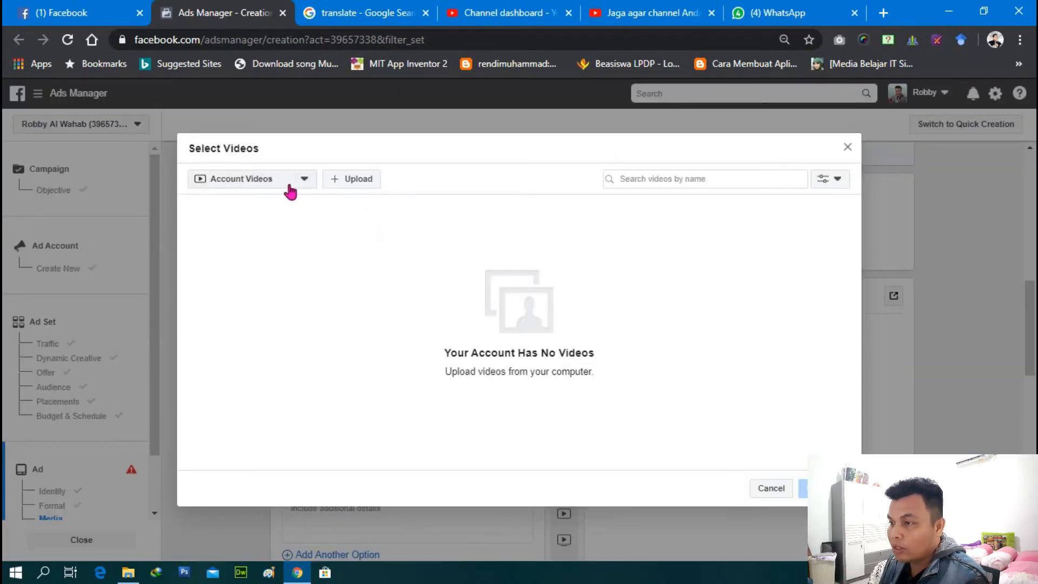
# - Check the Video URL source for the ad video and switch back to Account Videos
pyautogui.click(303, 183)
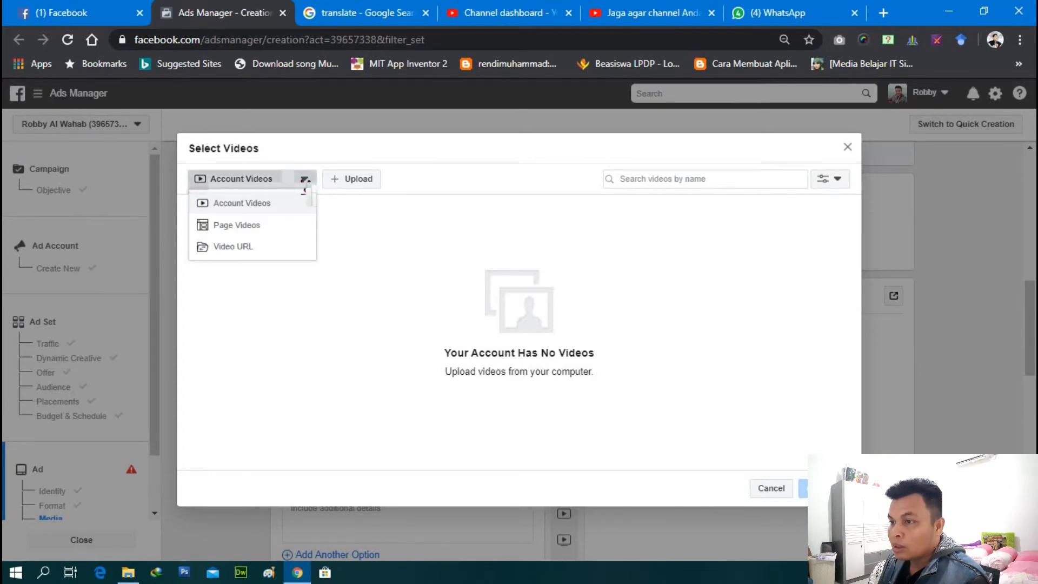
pyautogui.click(277, 250)
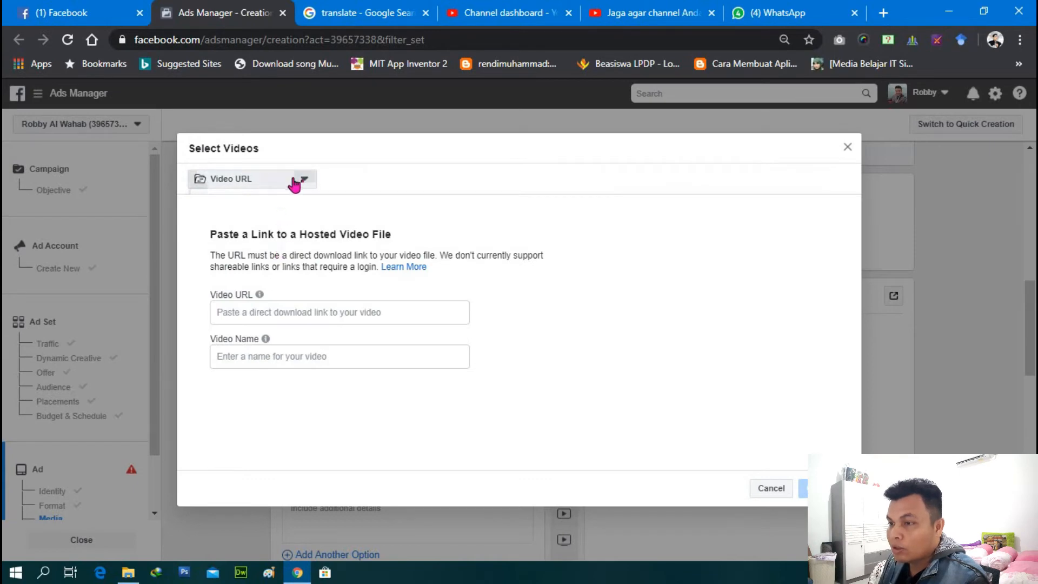
pyautogui.click(302, 180)
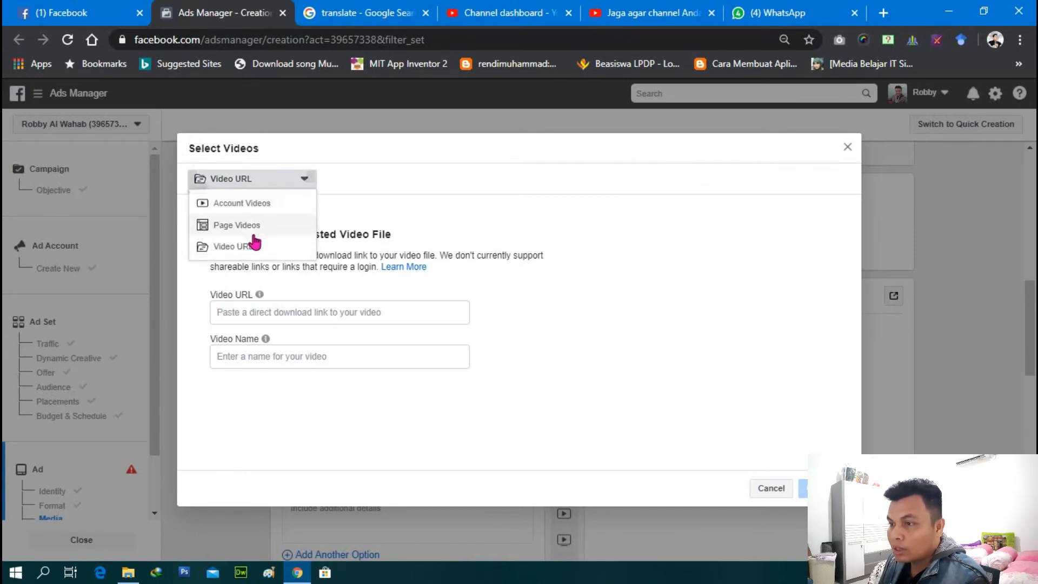
pyautogui.click(265, 203)
# - Start a video upload from the computer and open the Blog folder on the DATA (D:) drive
pyautogui.click(349, 187)
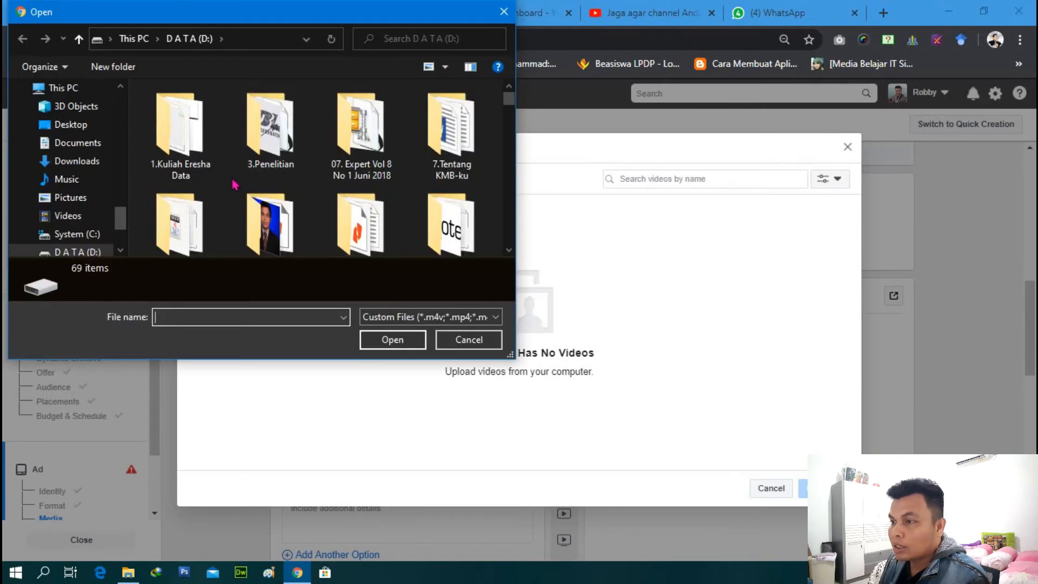
pyautogui.scroll(-5, 358, 236)
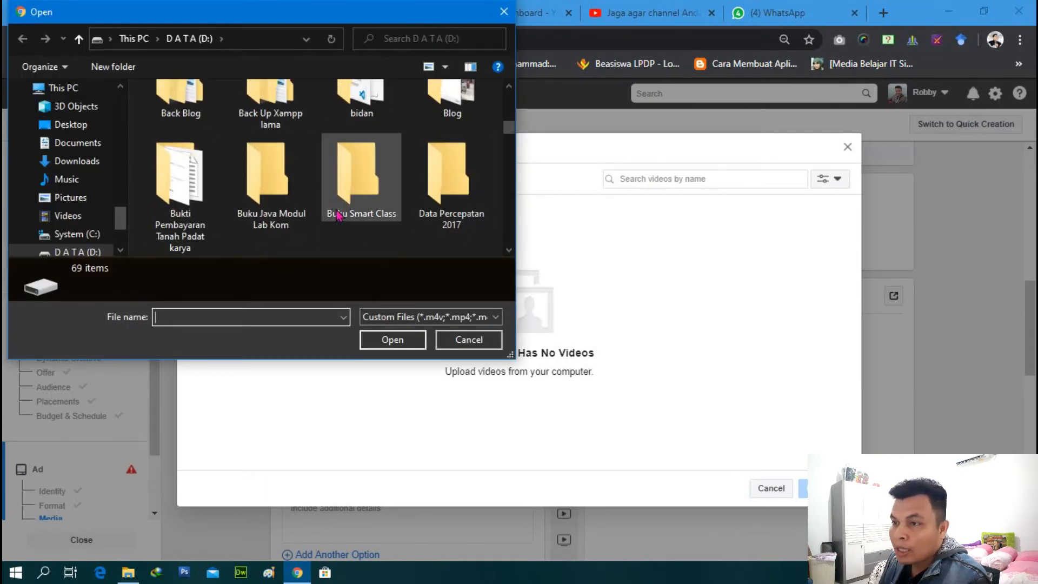
pyautogui.scroll(-2, 336, 227)
pyautogui.scroll(-2, 233, 245)
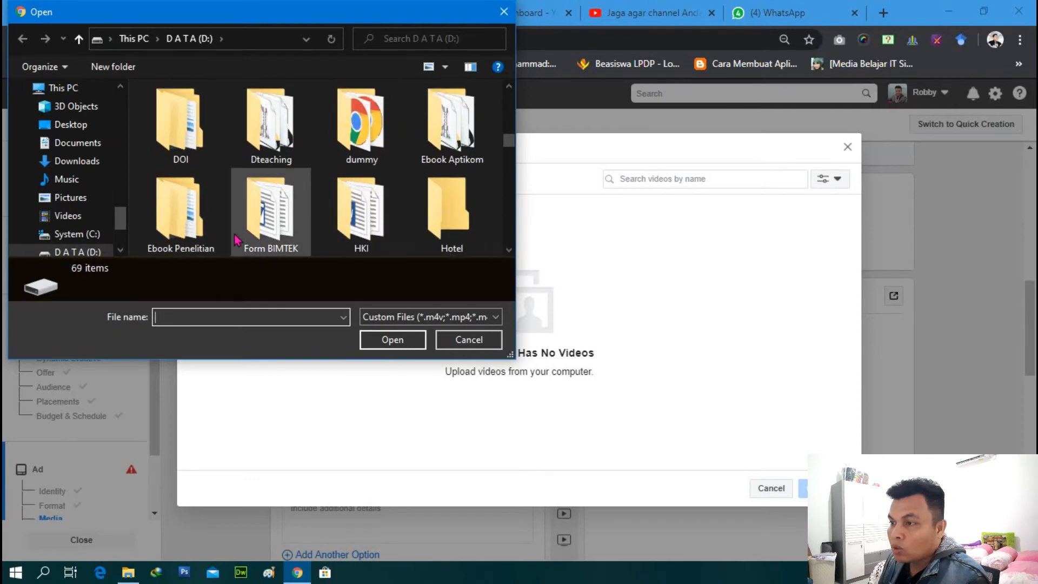
pyautogui.scroll(2, 287, 233)
pyautogui.scroll(-2, 368, 229)
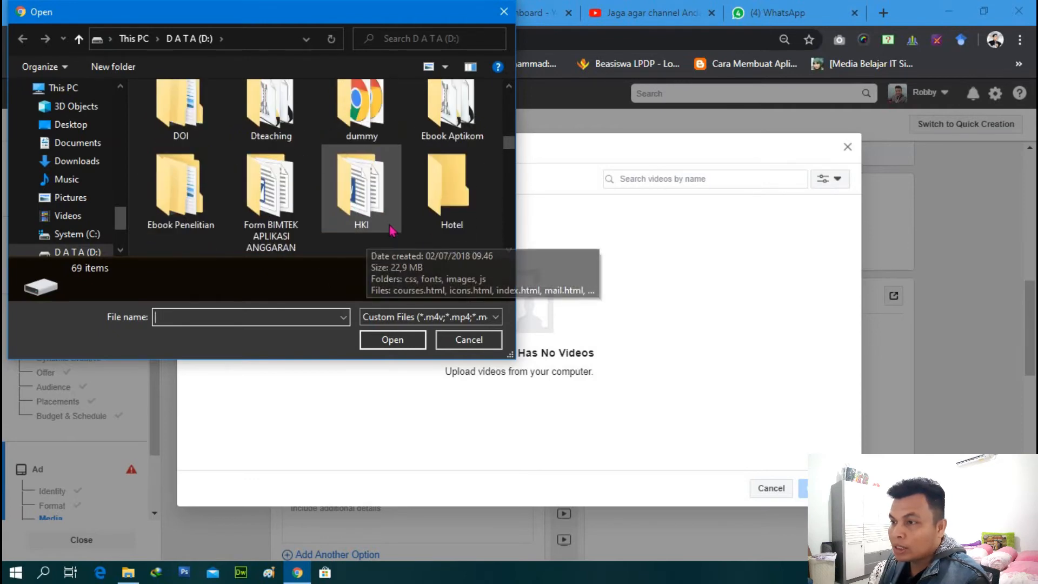
pyautogui.scroll(-2, 465, 219)
pyautogui.scroll(5, 400, 219)
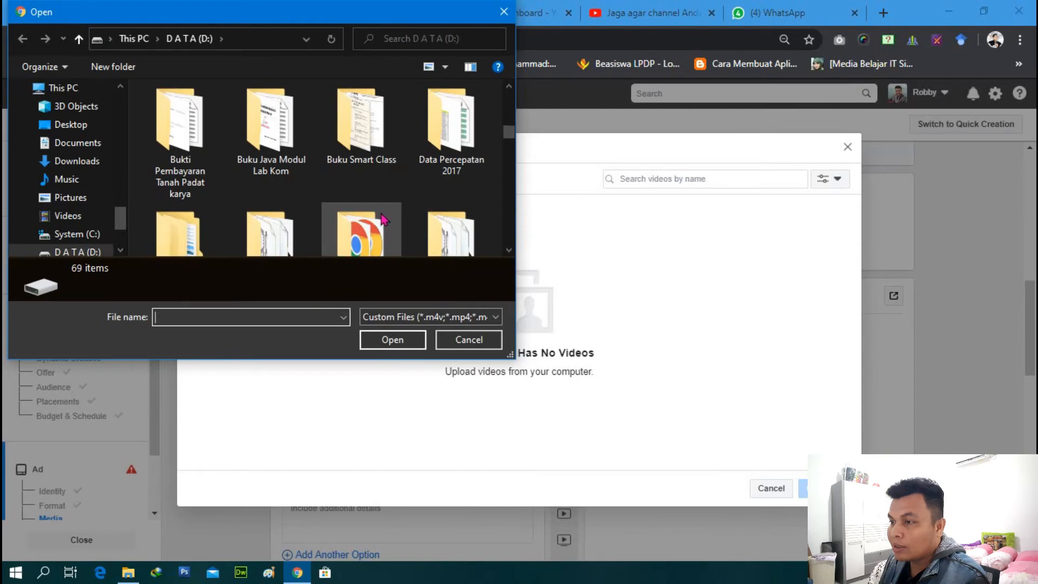
pyautogui.scroll(-4, 393, 216)
pyautogui.scroll(4, 427, 208)
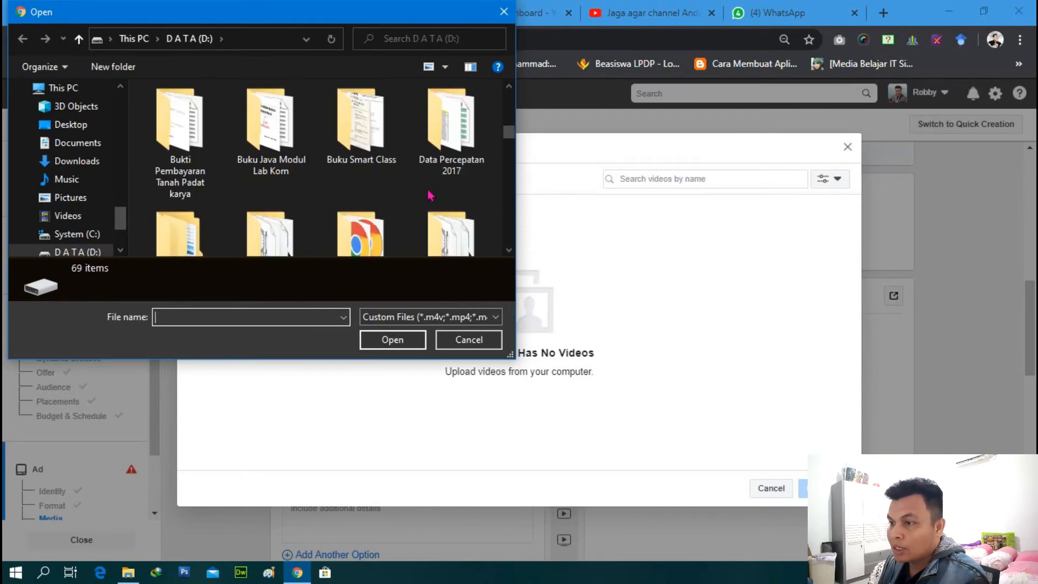
pyautogui.doubleClick(452, 103)
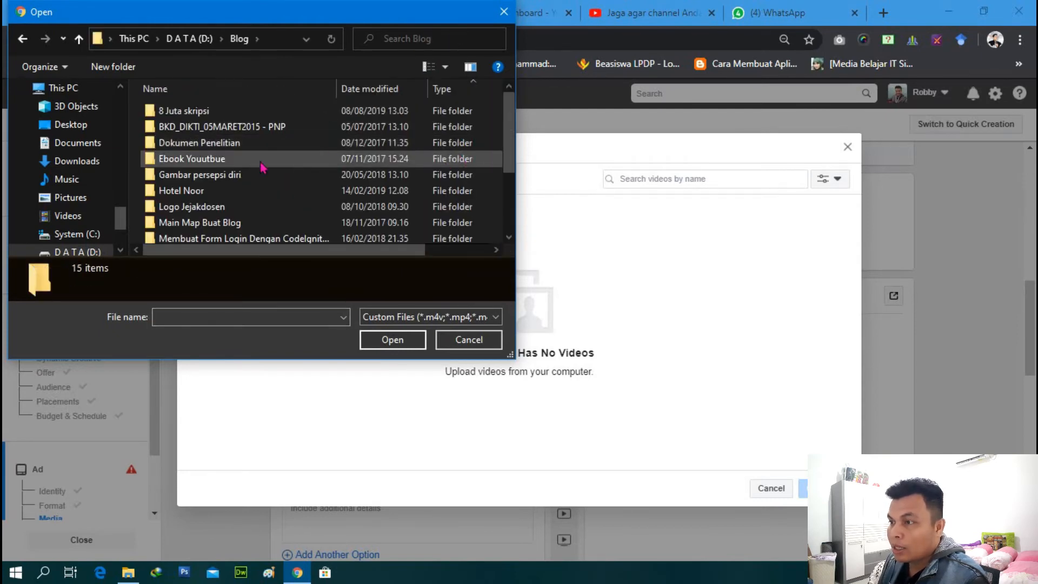
# - Upload intro vlog 2.mp4 from the Aksesoris Channel Youtube folder inside Video Record Youtube as the ad's video
pyautogui.scroll(-2, 254, 179)
pyautogui.click(227, 201)
pyautogui.doubleClick(227, 201)
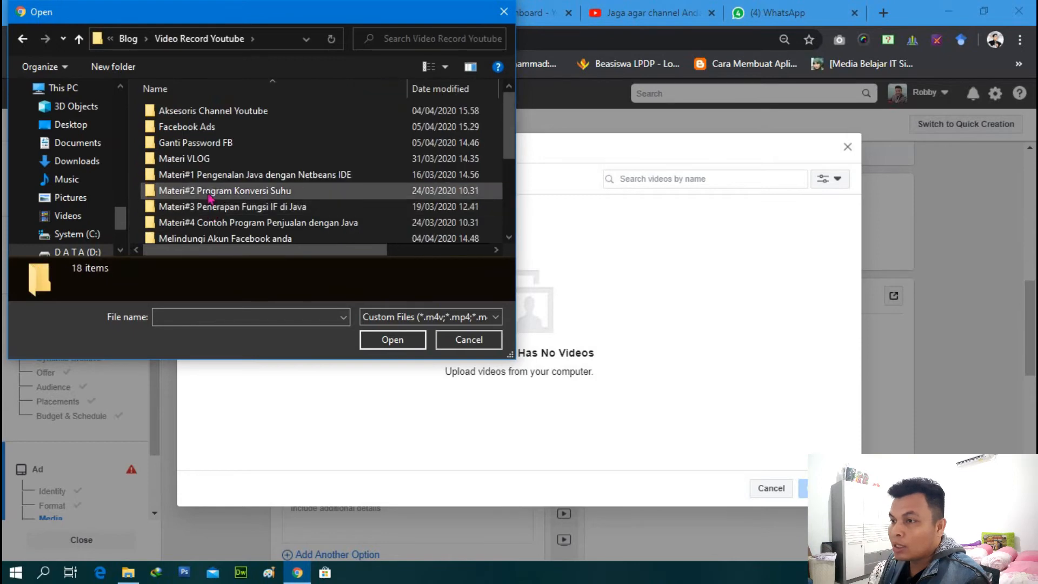
pyautogui.click(217, 114)
pyautogui.doubleClick(216, 117)
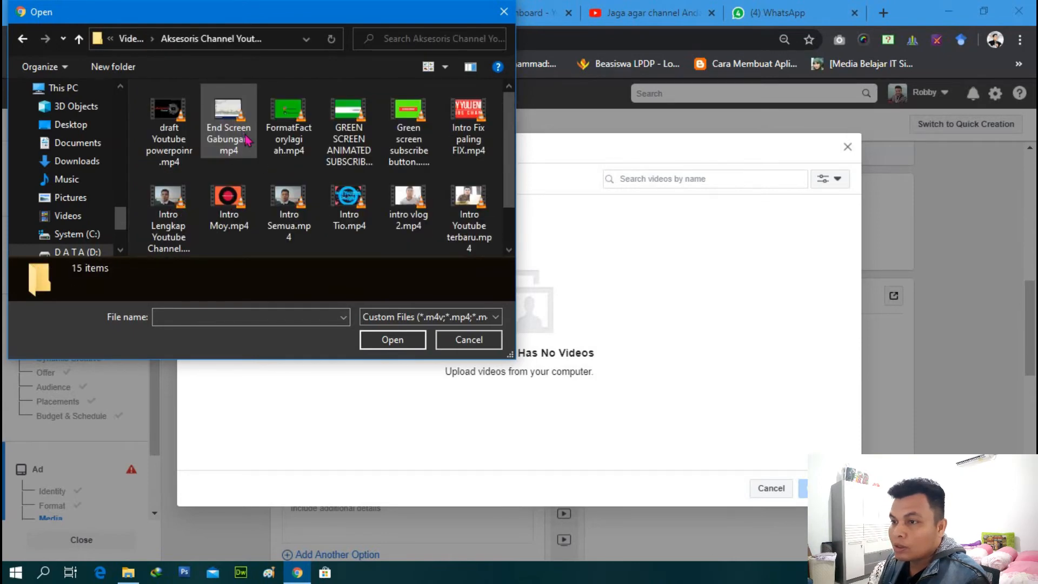
pyautogui.doubleClick(406, 212)
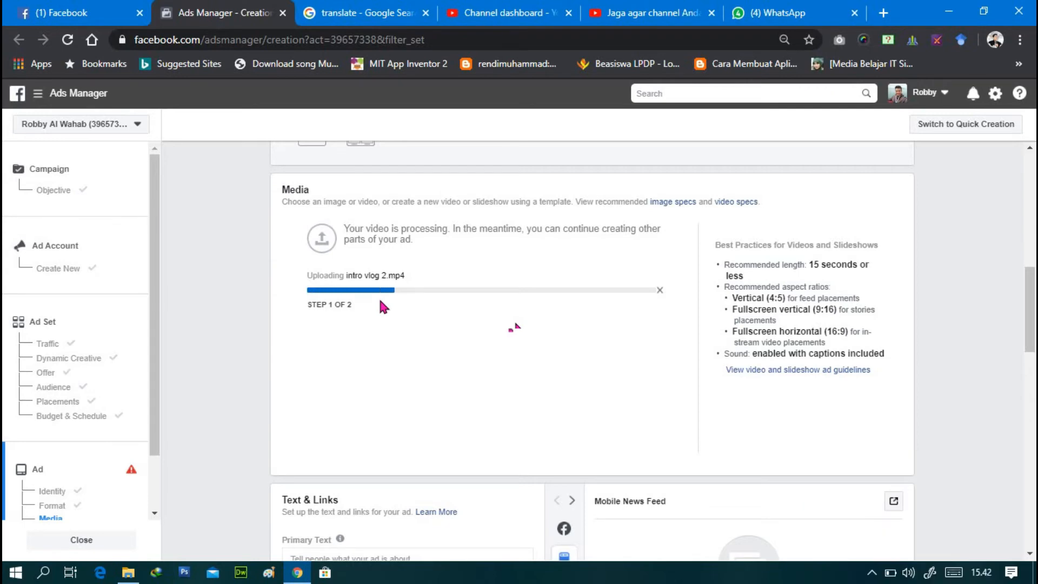
pyautogui.scroll(-2, 405, 277)
pyautogui.scroll(1, 406, 276)
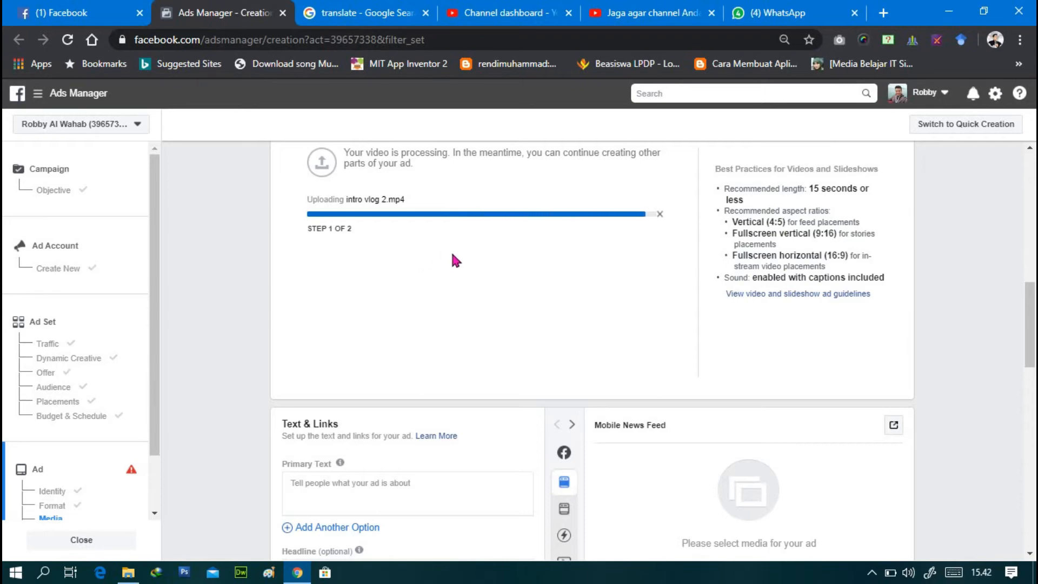
# - Look at the Aimer Shop sponsored video post in the news feed as an ad example and return to Ads Manager
pyautogui.click(70, 13)
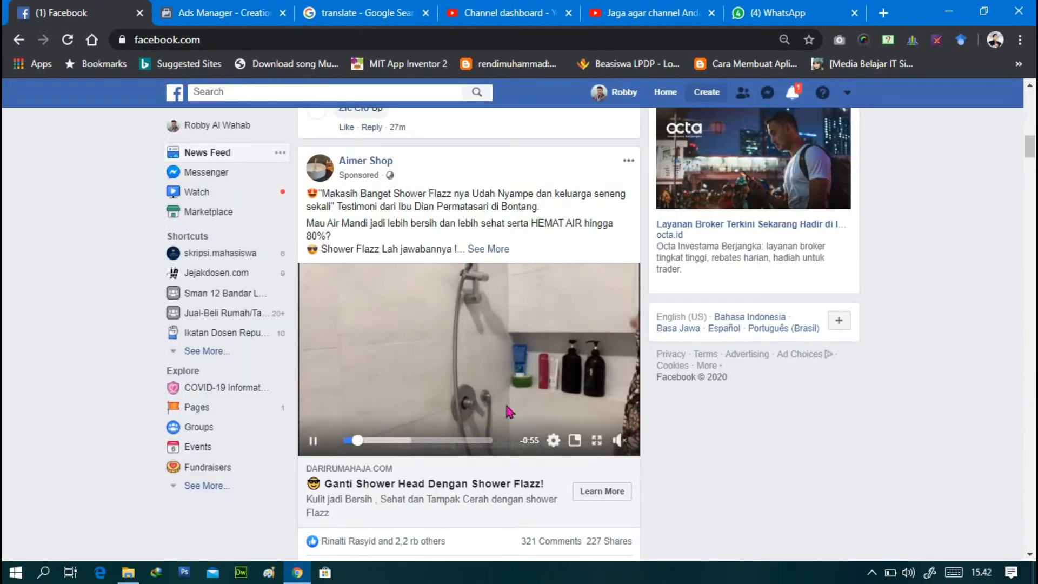
pyautogui.click(223, 13)
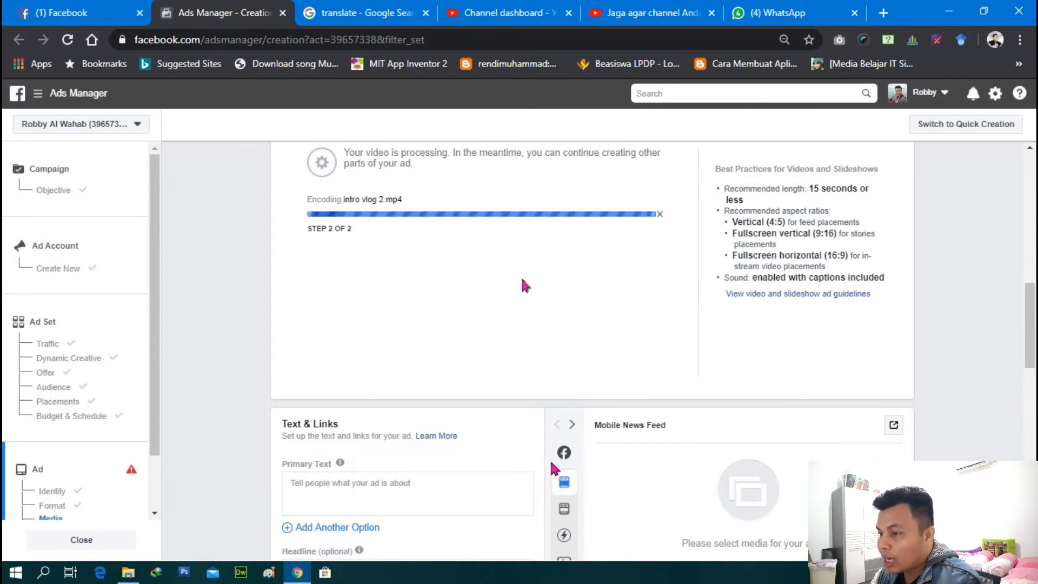
pyautogui.click(84, 14)
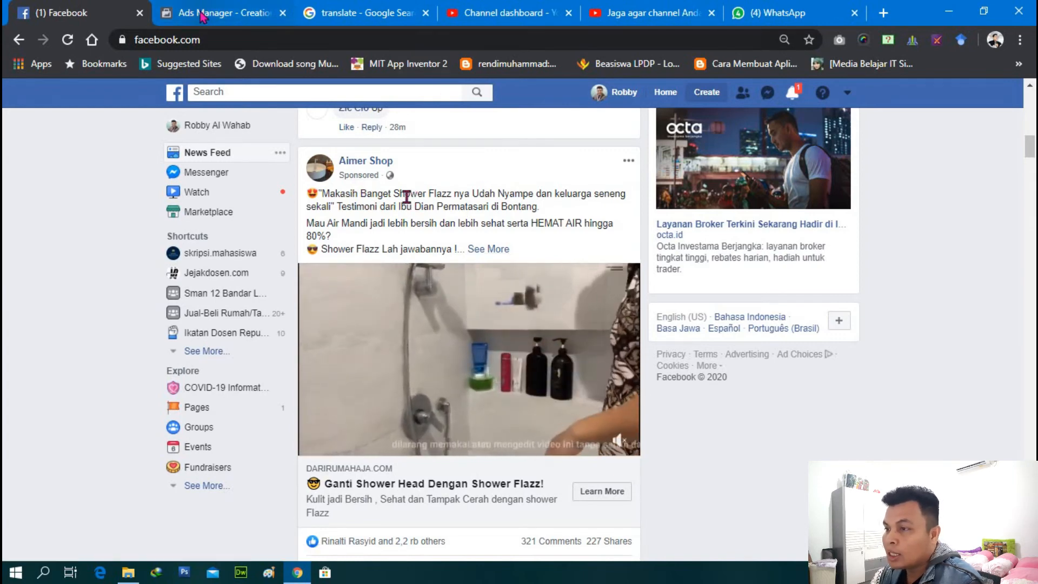
pyautogui.click(222, 12)
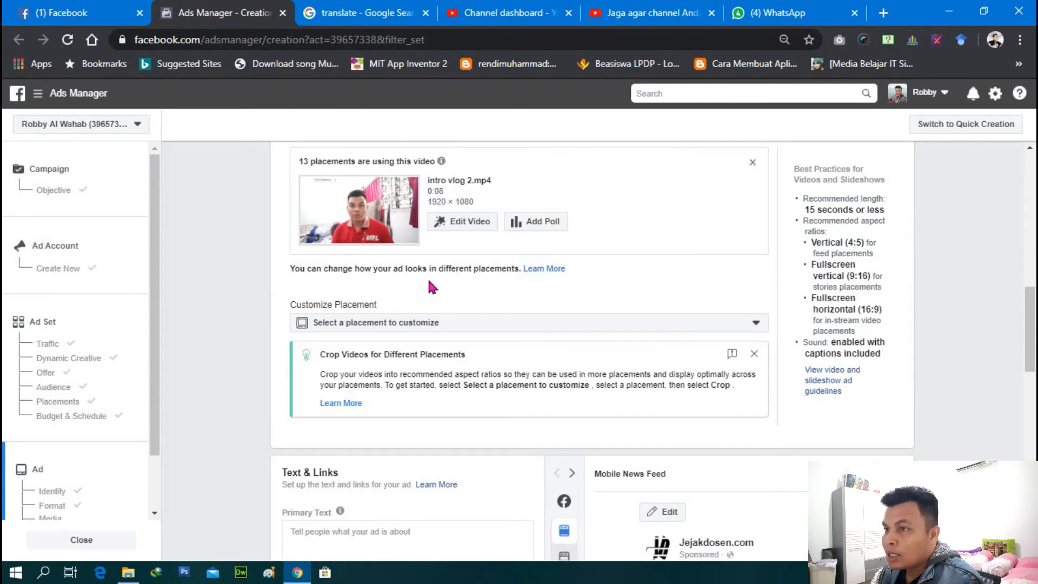
# - Enter the ad's primary text as "Youtube Channel Membahs tentang Dunia Mahasiswa, Kampus dosen dan skripsi..Yuk Subscribe"
pyautogui.scroll(-1, 382, 280)
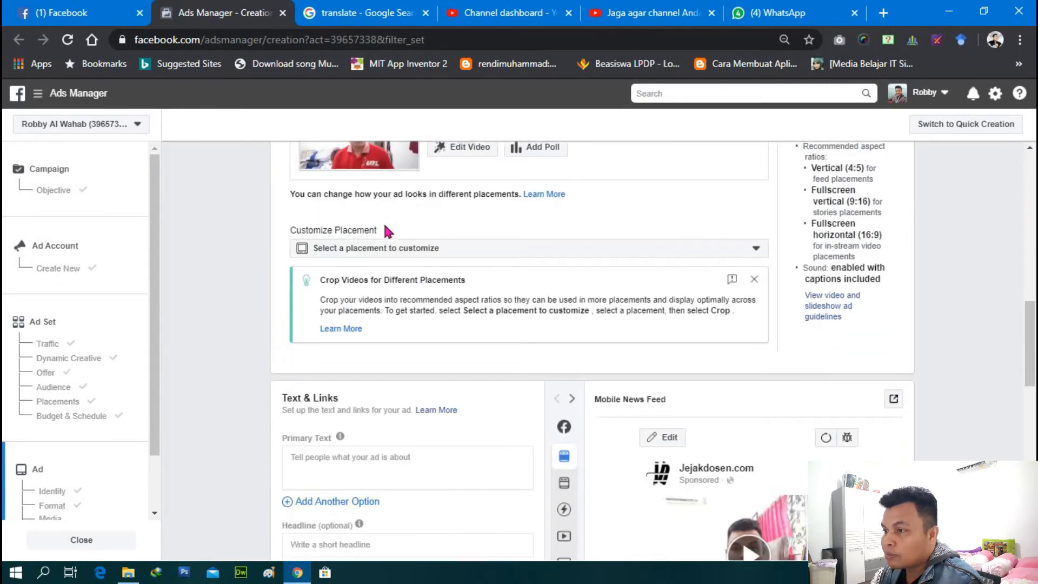
pyautogui.scroll(1, 399, 209)
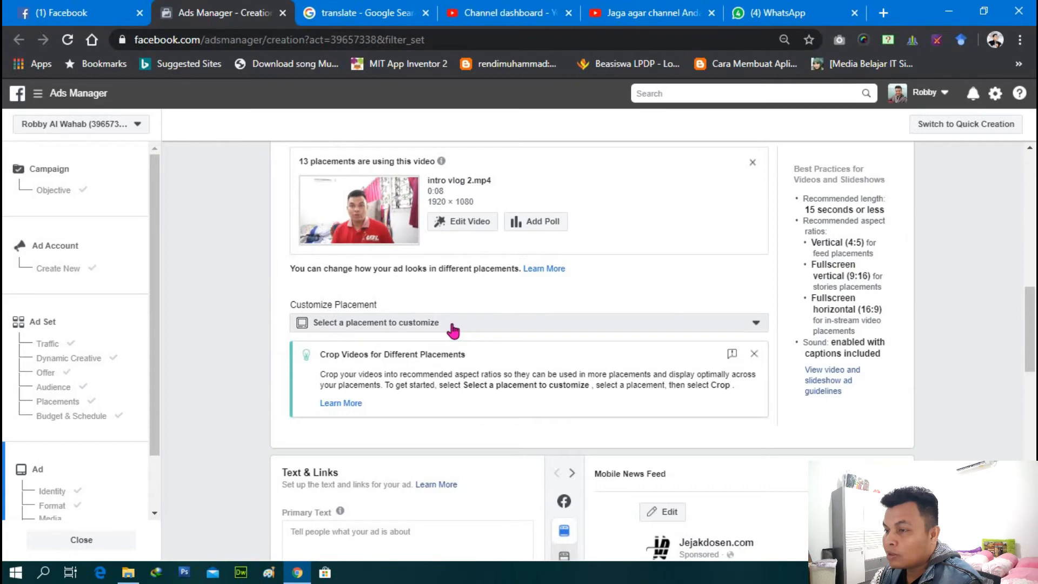
pyautogui.scroll(-3, 454, 310)
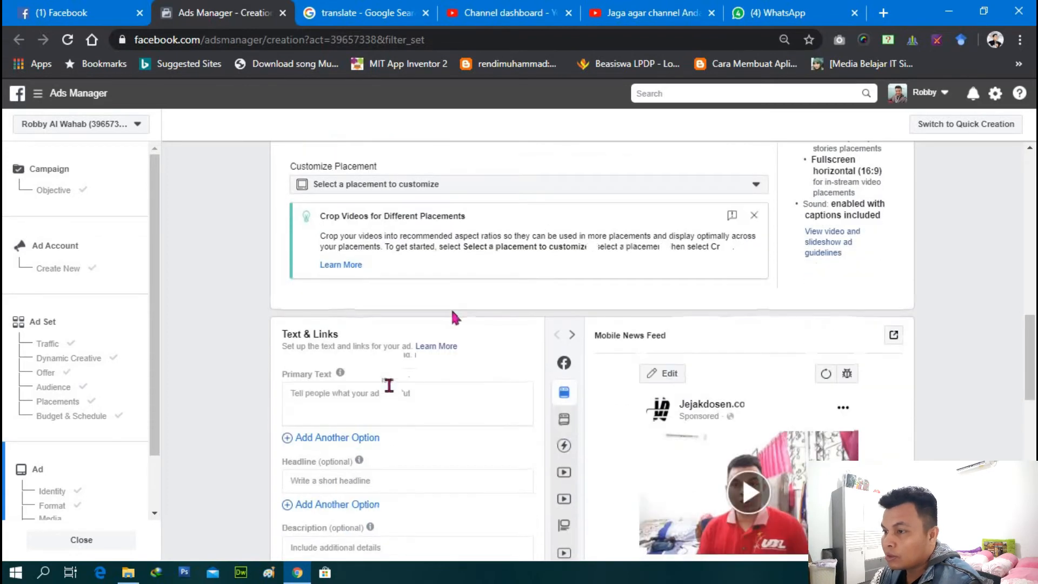
pyautogui.click(391, 385)
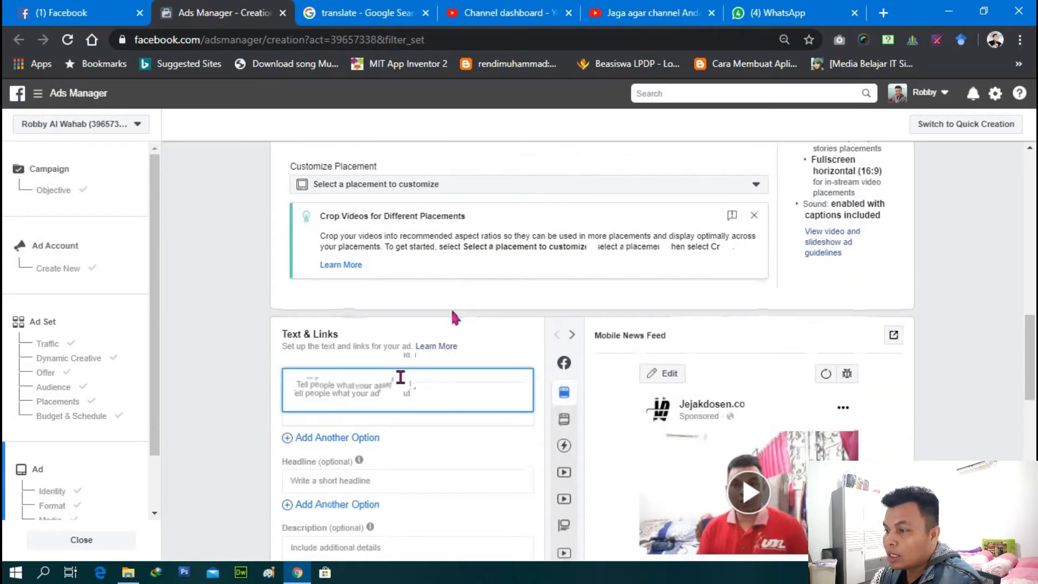
pyautogui.click(98, 14)
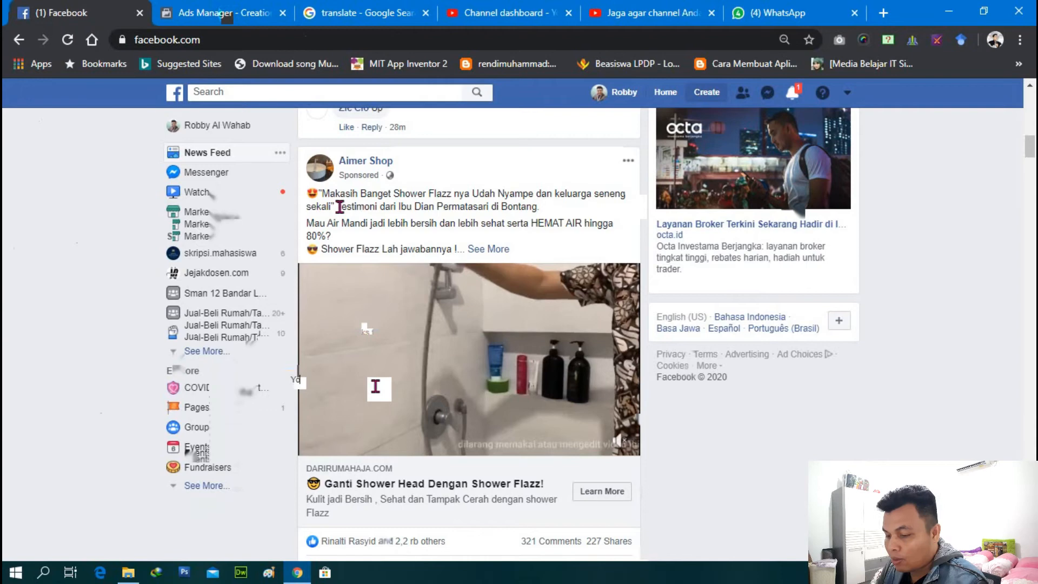
pyautogui.write('Chan')
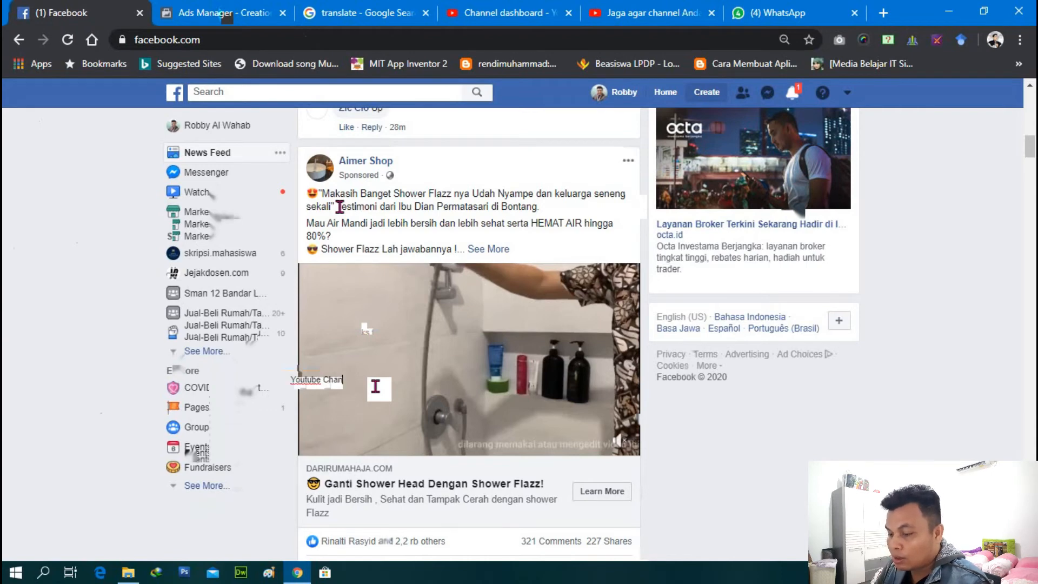
pyautogui.write('nel Membahas tentang')
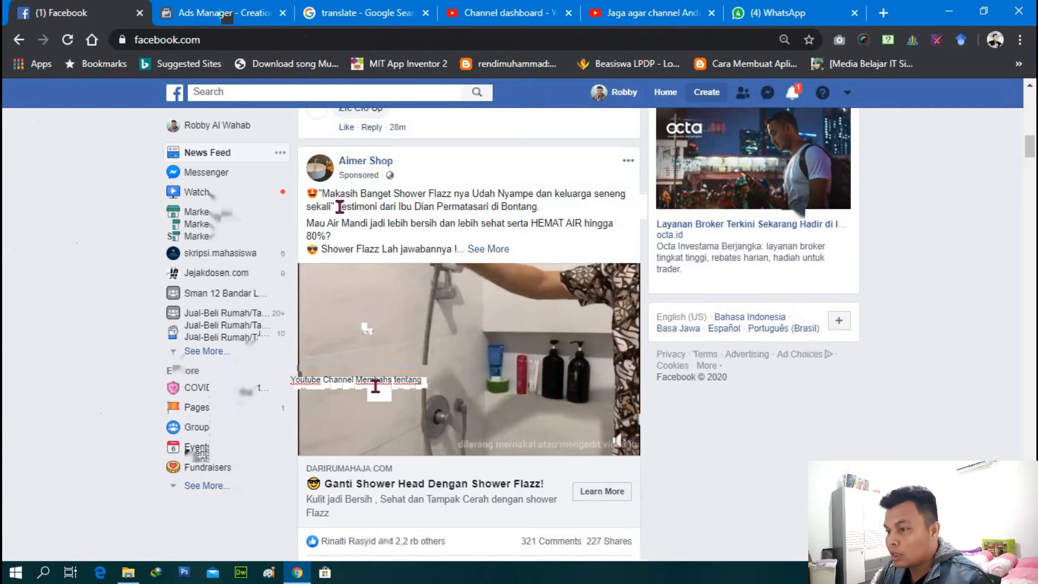
pyautogui.write(' Du')
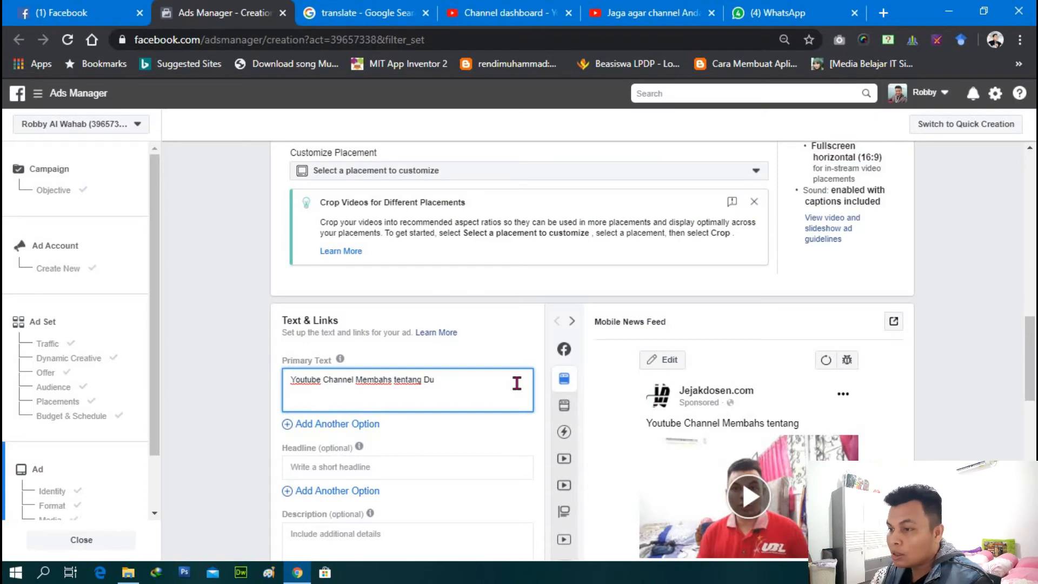
pyautogui.write('nia Mahahs')
pyautogui.press('BackSpace')
pyautogui.press('BackSpace')
pyautogui.press('BackSpace')
pyautogui.press('BackSpace')
pyautogui.press('BackSpace')
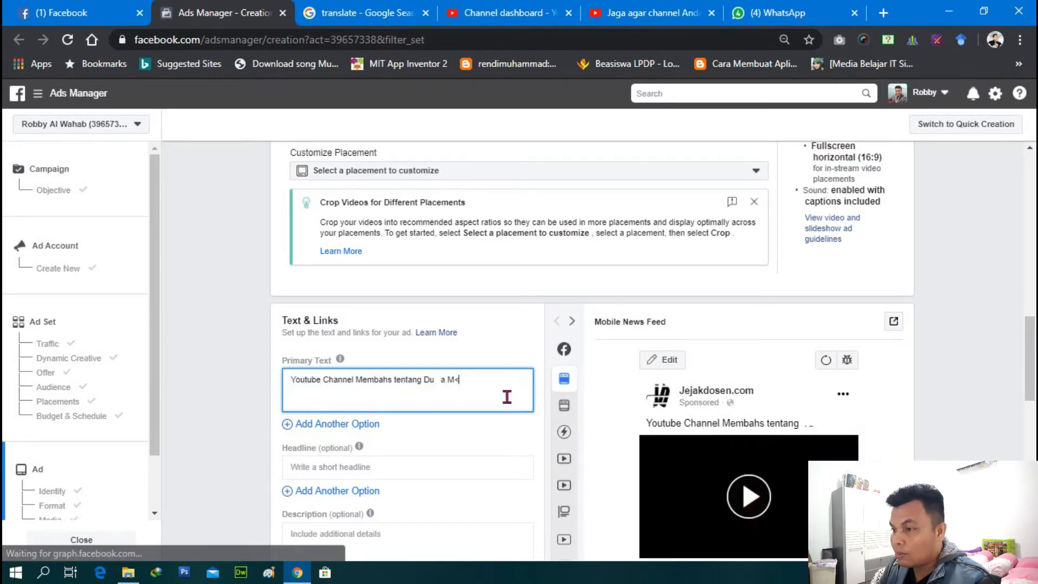
pyautogui.write('ahasiswa')
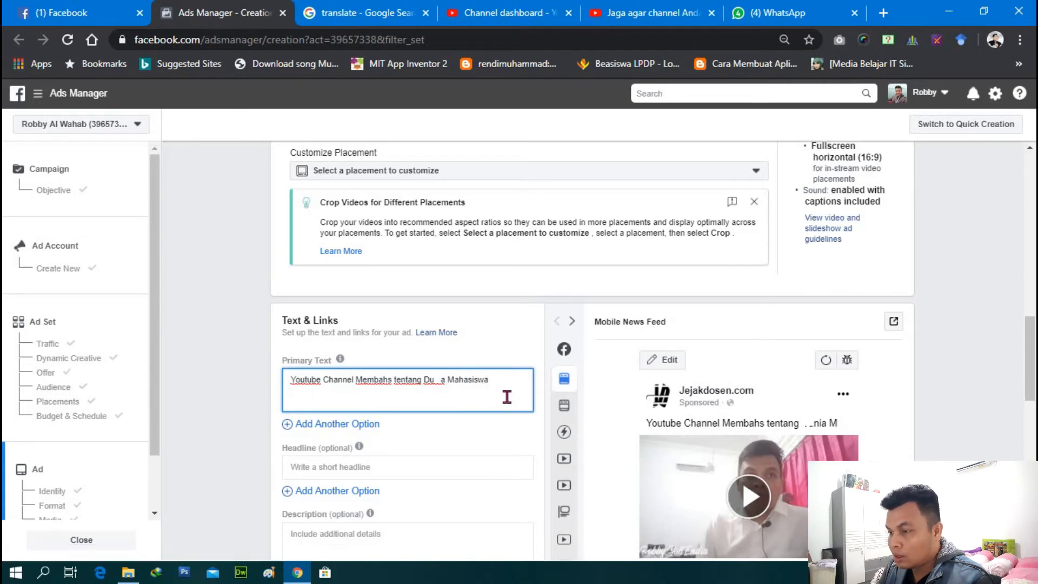
pyautogui.write(', Kampus')
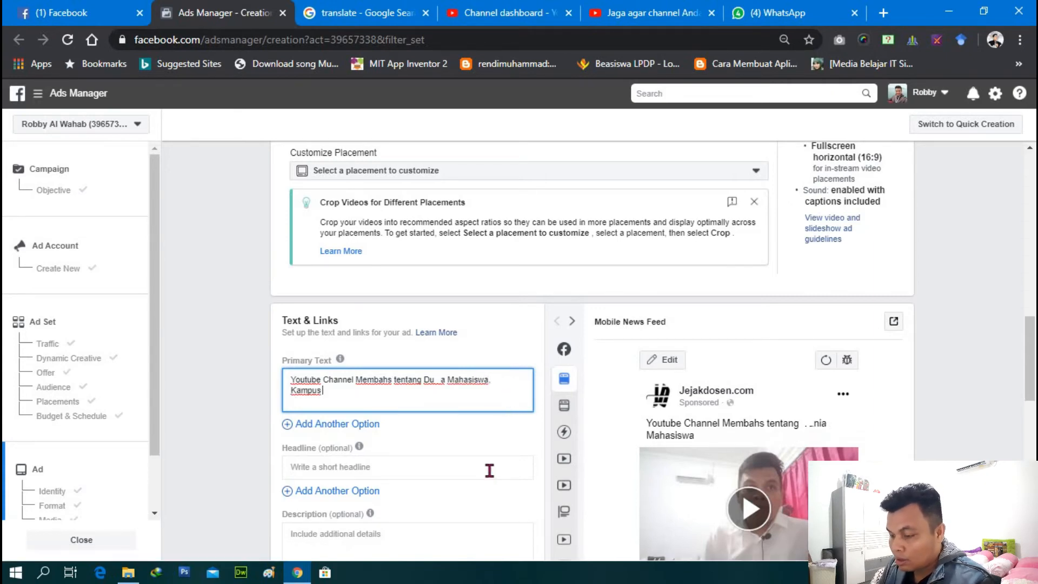
pyautogui.write(' dosen dan')
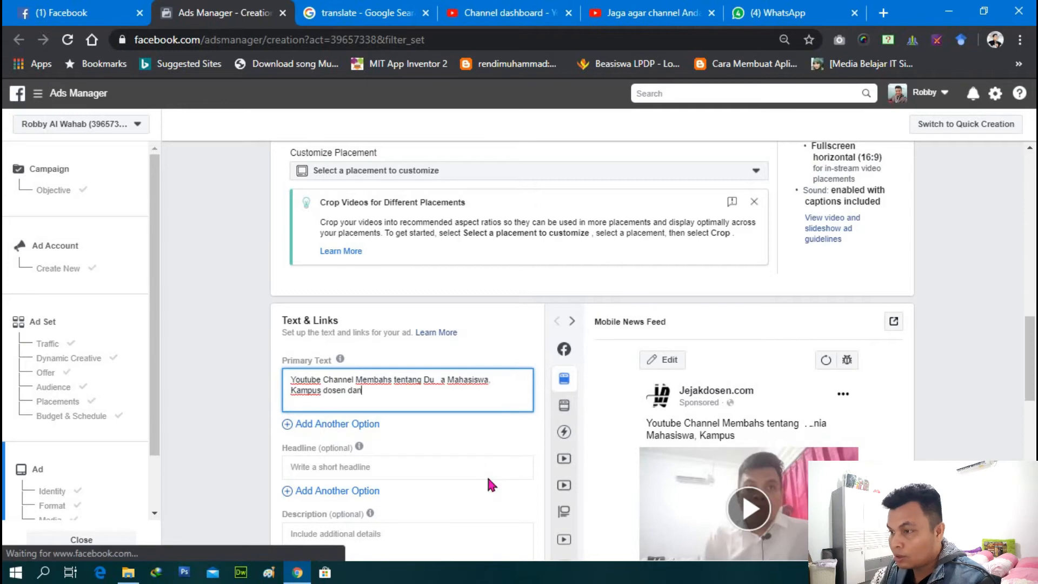
pyautogui.write(' skripsi')
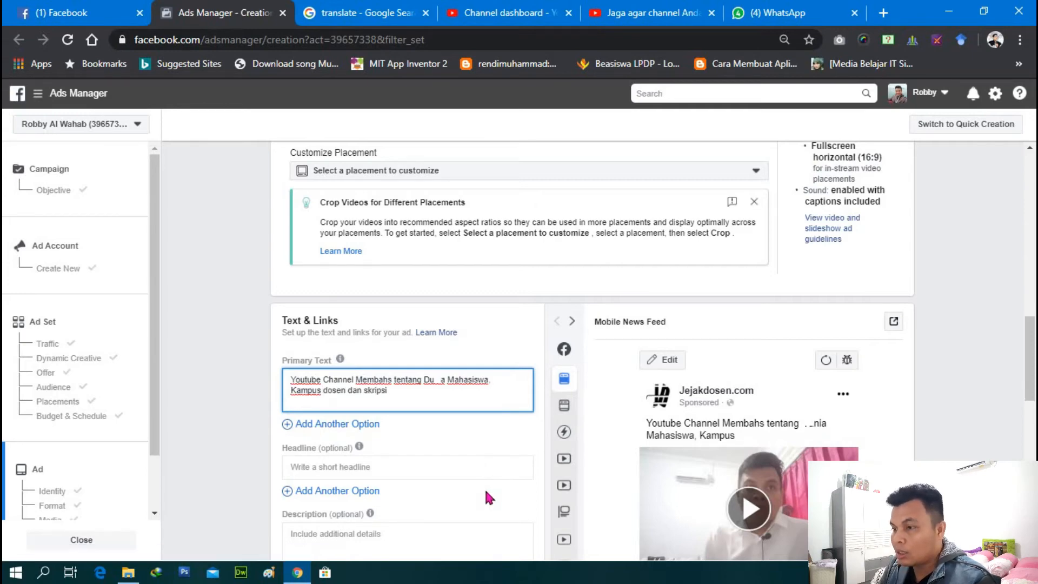
pyautogui.write('..Yuj')
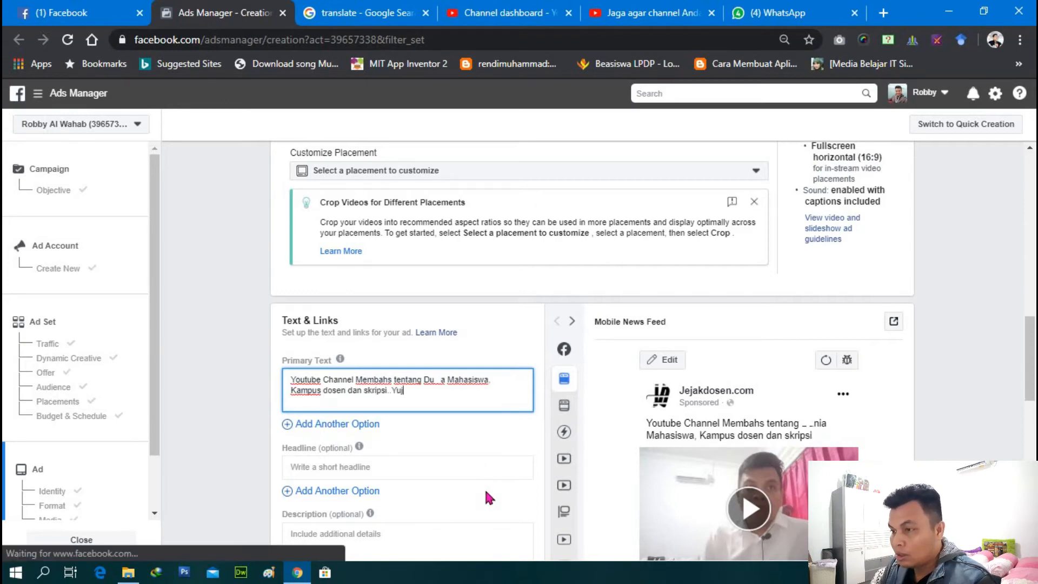
pyautogui.press('BackSpace')
pyautogui.write('k Subscribe')
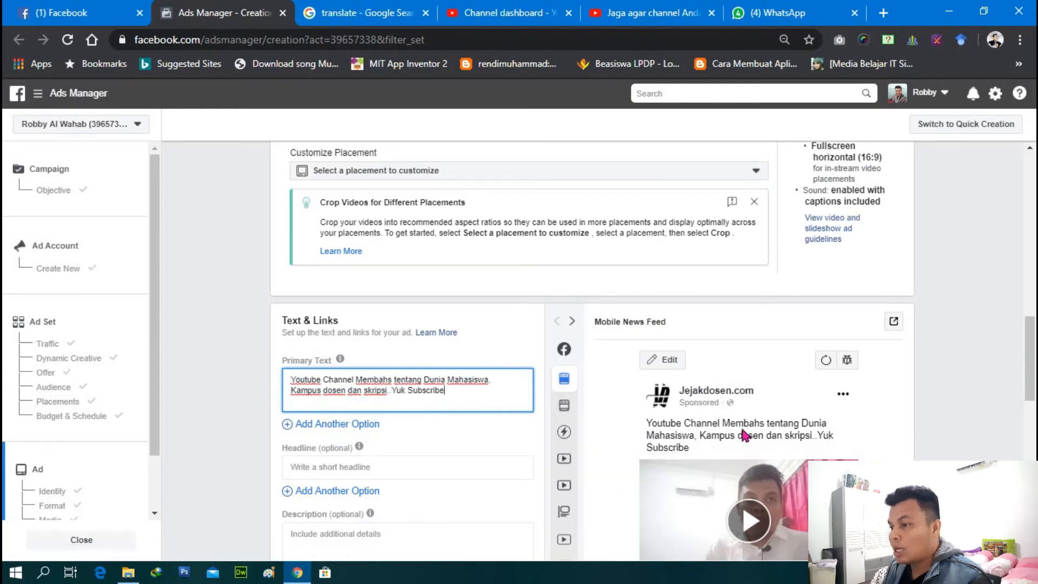
# - Try adding two more options for the ad's primary text and remove the empty options again
pyautogui.scroll(-1, 744, 434)
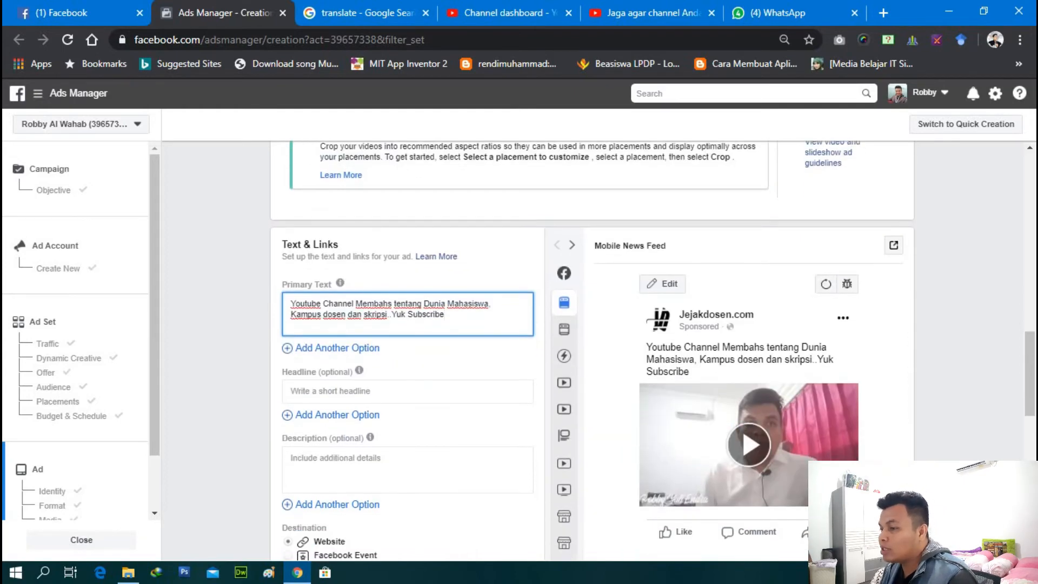
pyautogui.click(290, 349)
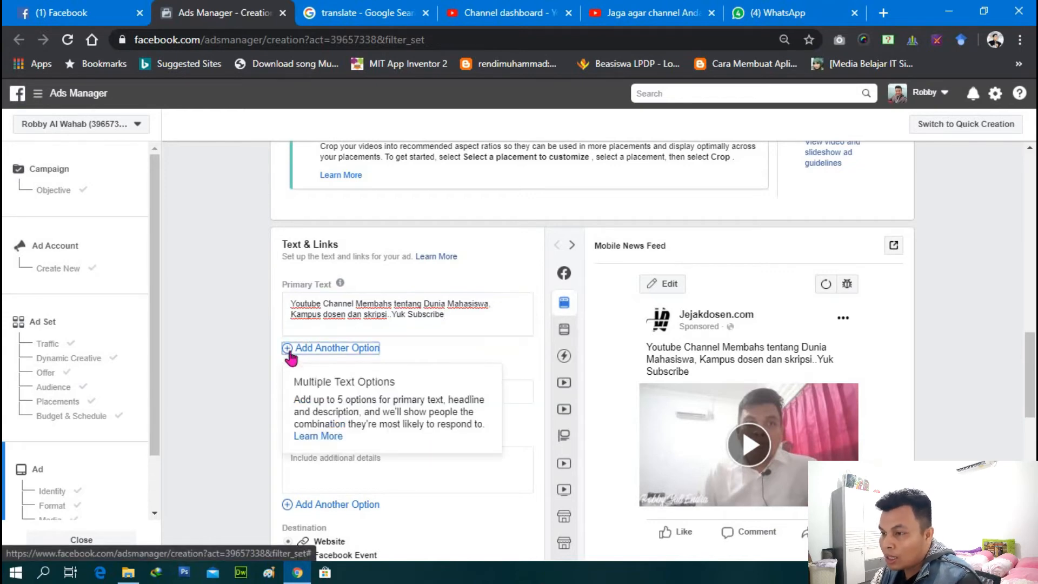
pyautogui.click(296, 350)
pyautogui.moveTo(363, 379)
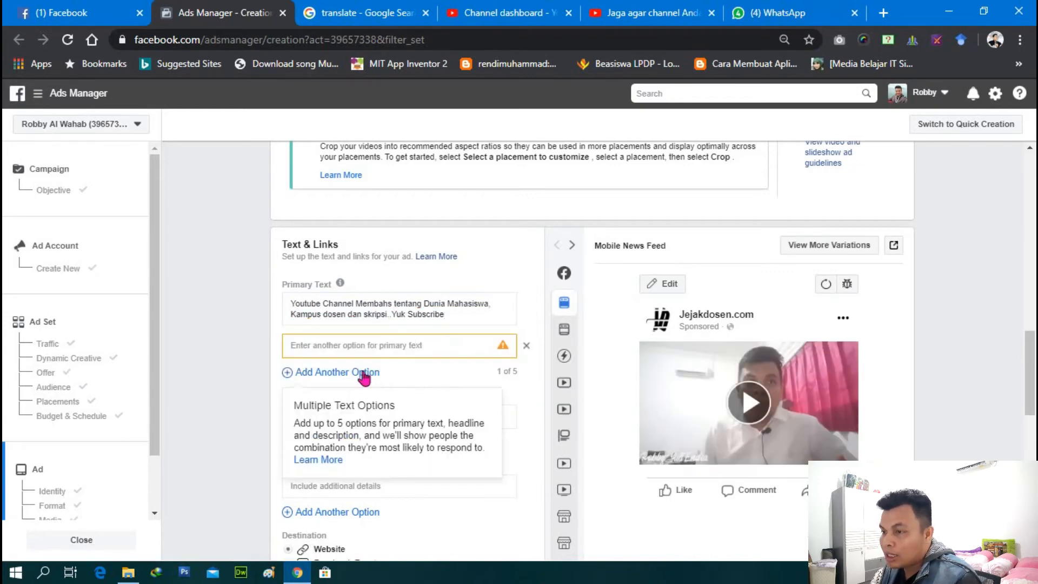
pyautogui.click(290, 377)
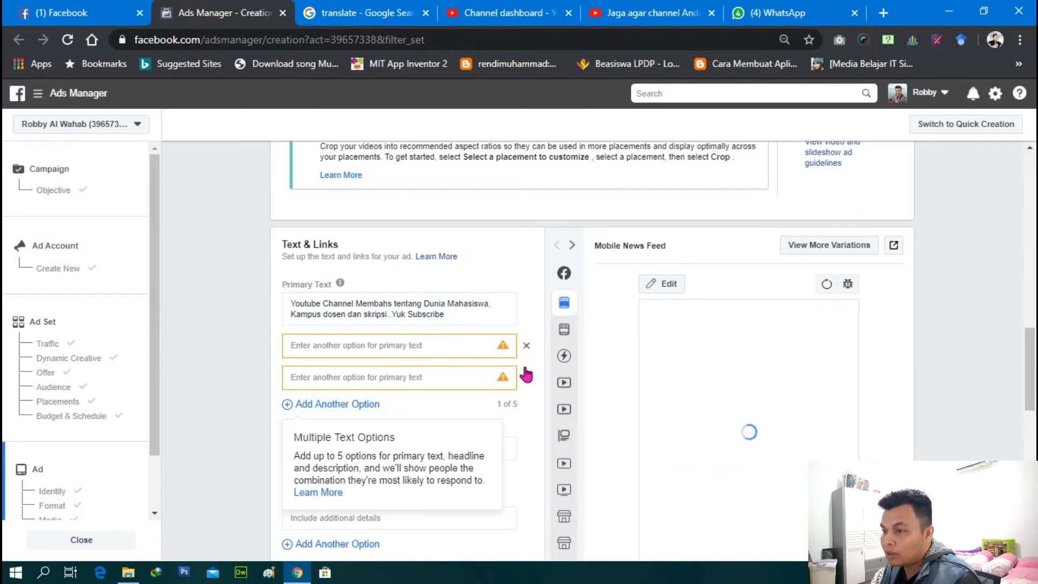
pyautogui.click(527, 346)
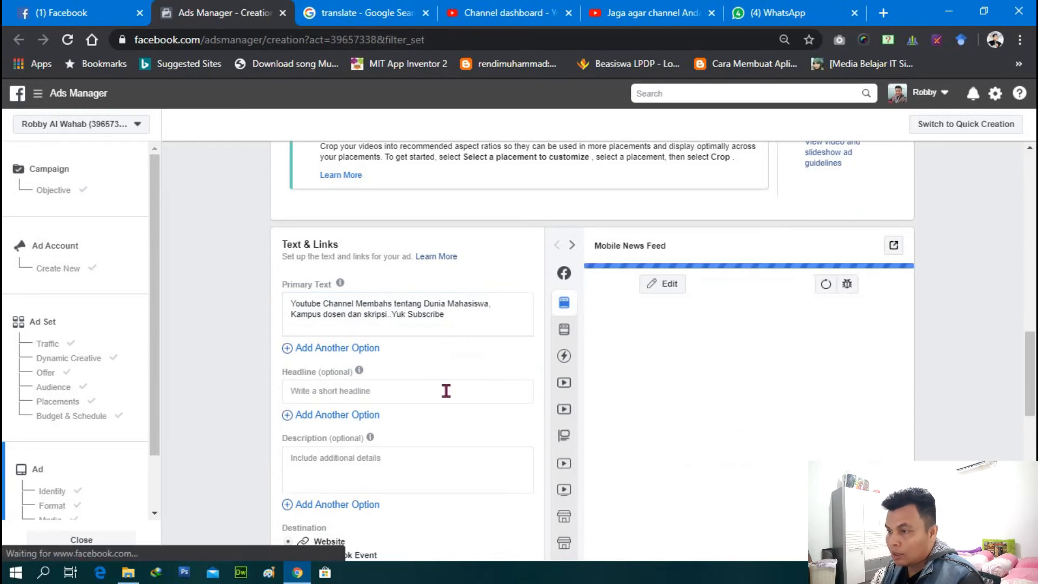
# - Enter "Youtube Channel Dosen" as the ad's headline
pyautogui.click(445, 390)
pyautogui.write('Yout')
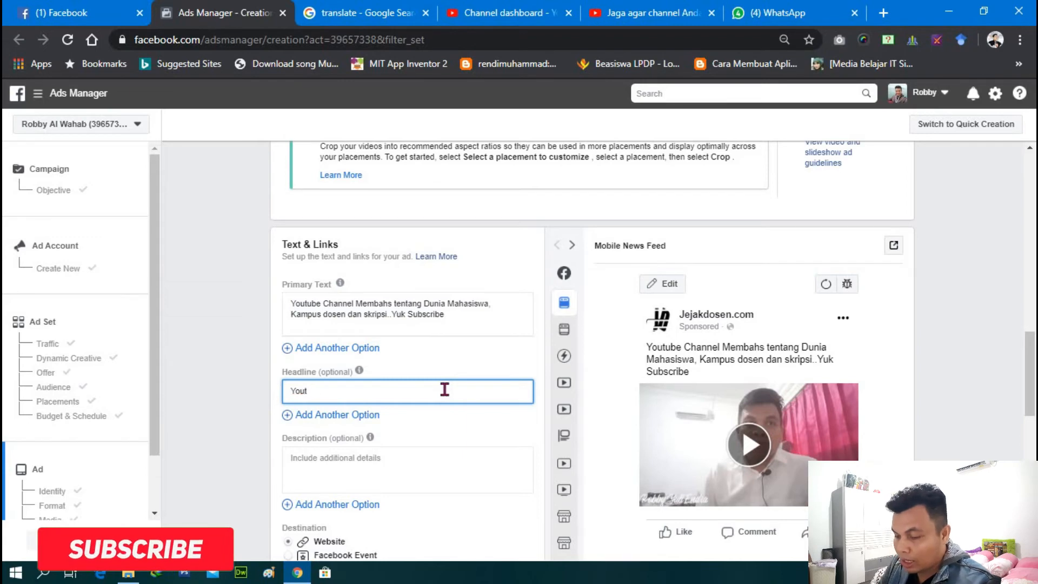
pyautogui.write('ube Channe')
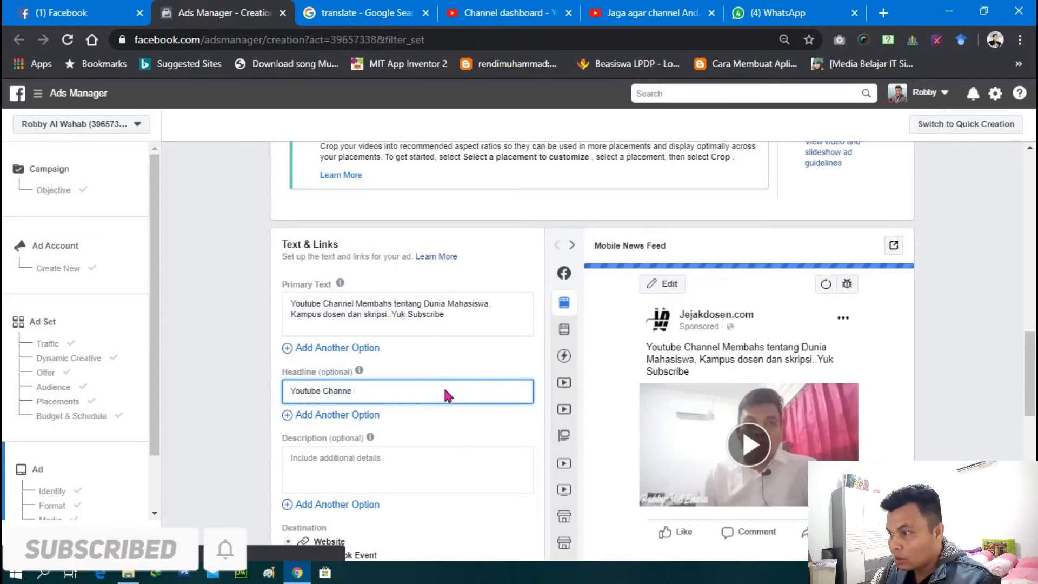
pyautogui.write('l Dosen')
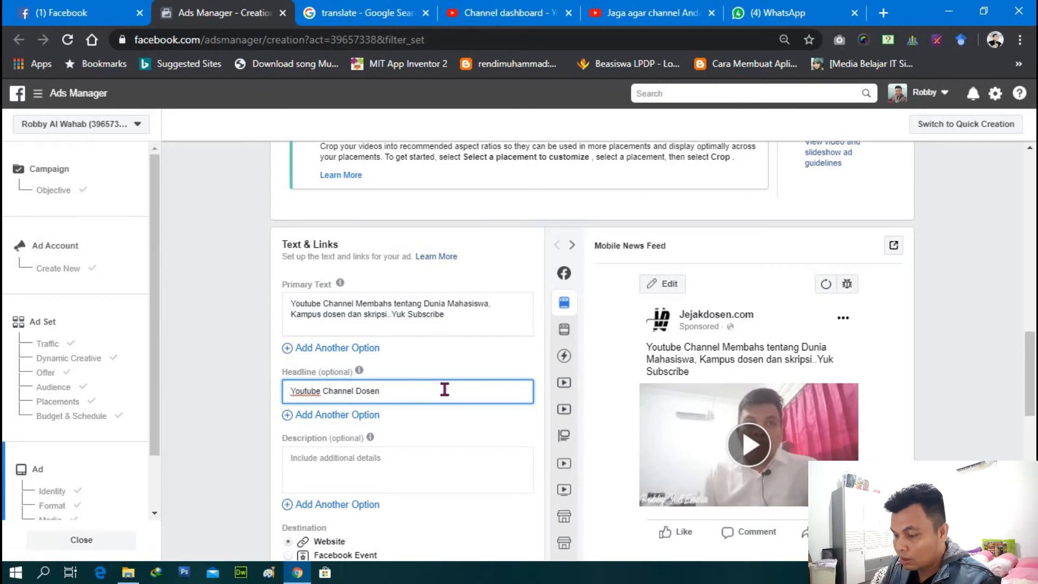
# - Enter the ad's description as "Mau Tau tentang skripsi dan seluk beluknya, yuk join di channel kita"
pyautogui.scroll(-3, 503, 368)
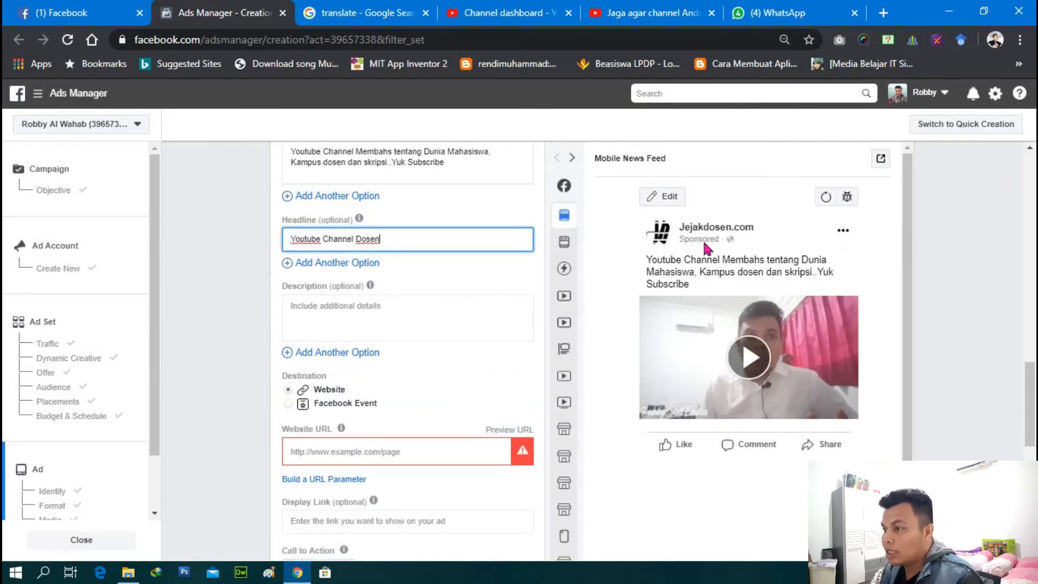
pyautogui.click(387, 314)
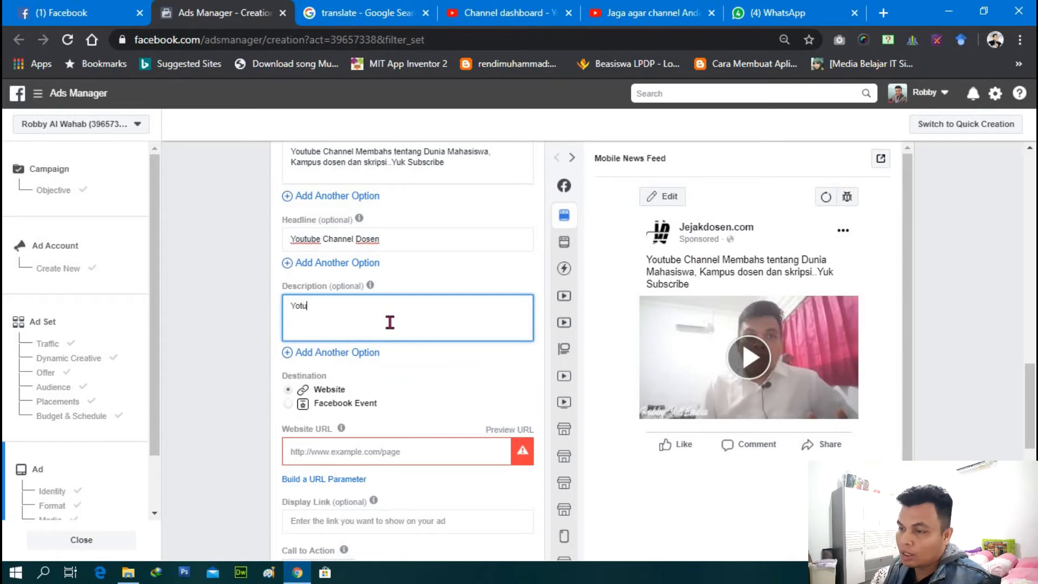
pyautogui.write('Yooutube')
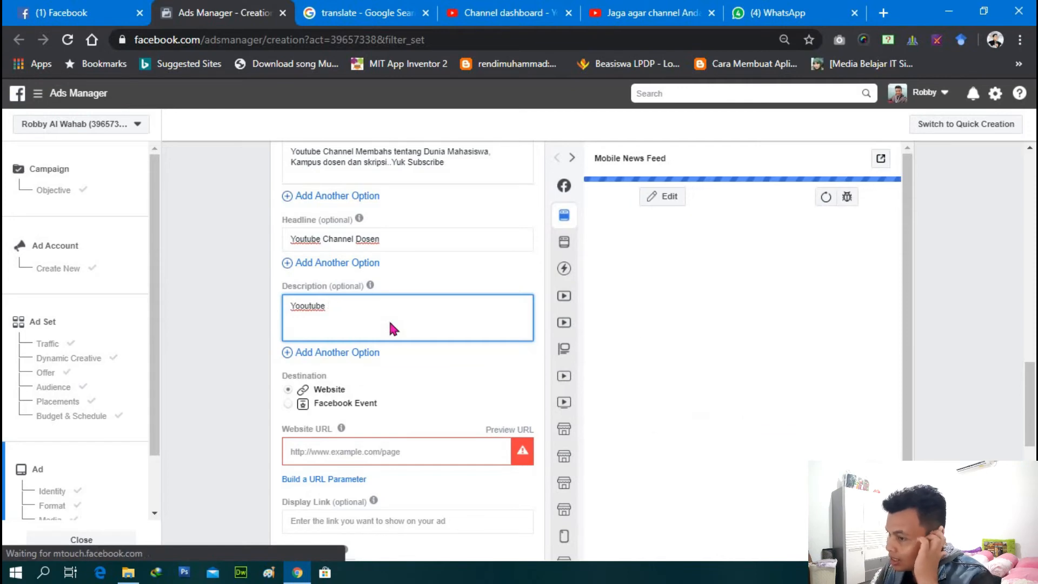
pyautogui.press('BackSpace')
pyautogui.press('BackSpace')
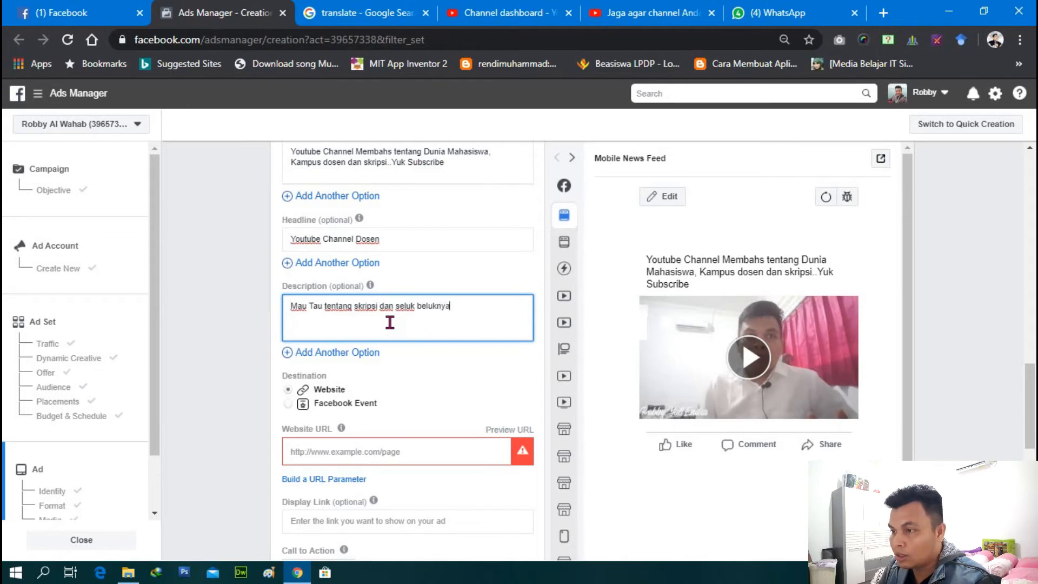
pyautogui.press('BackSpace')
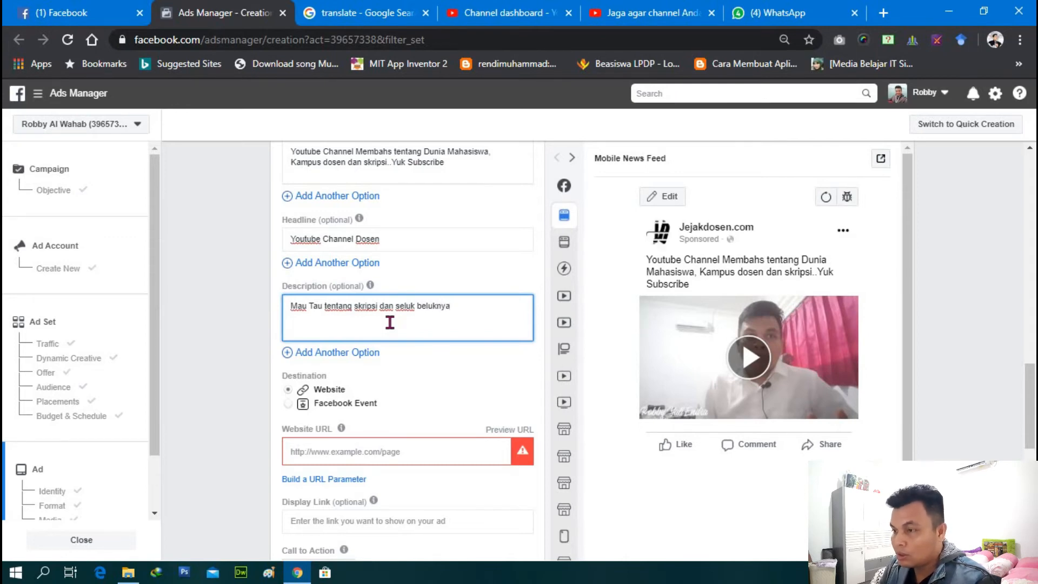
pyautogui.write(', yuk')
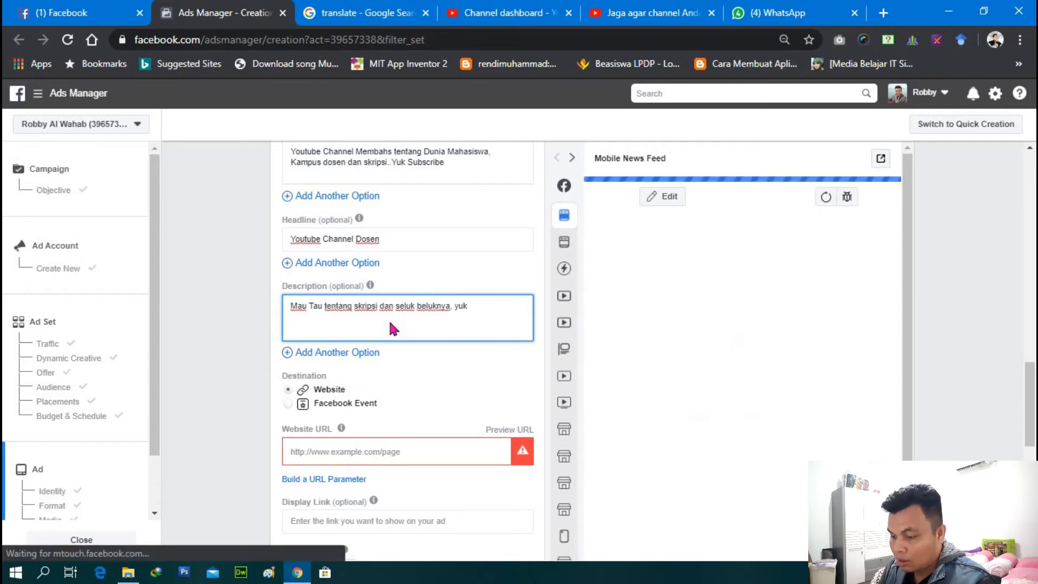
pyautogui.write(' join di ')
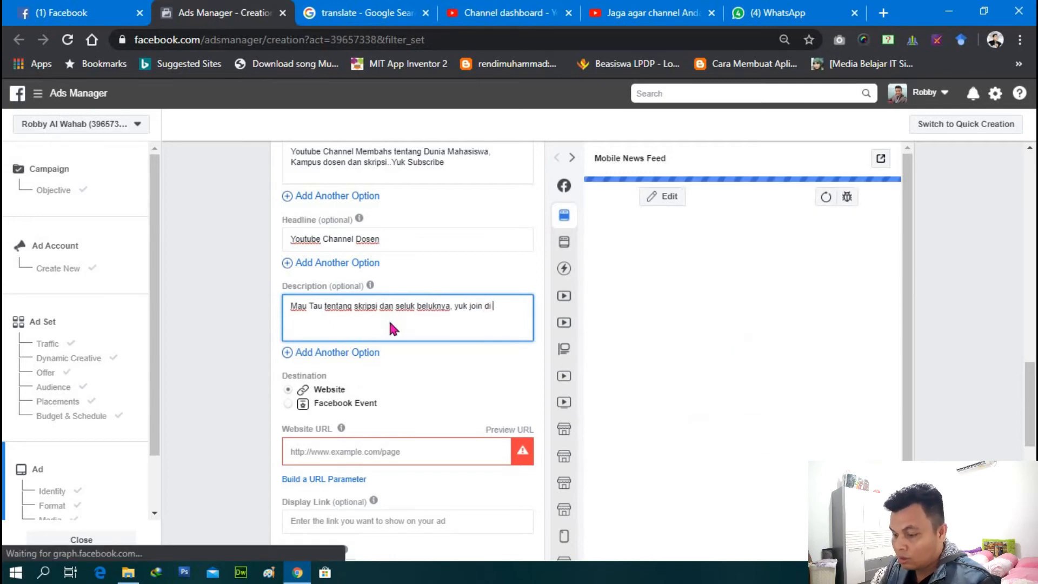
pyautogui.write('channel kita')
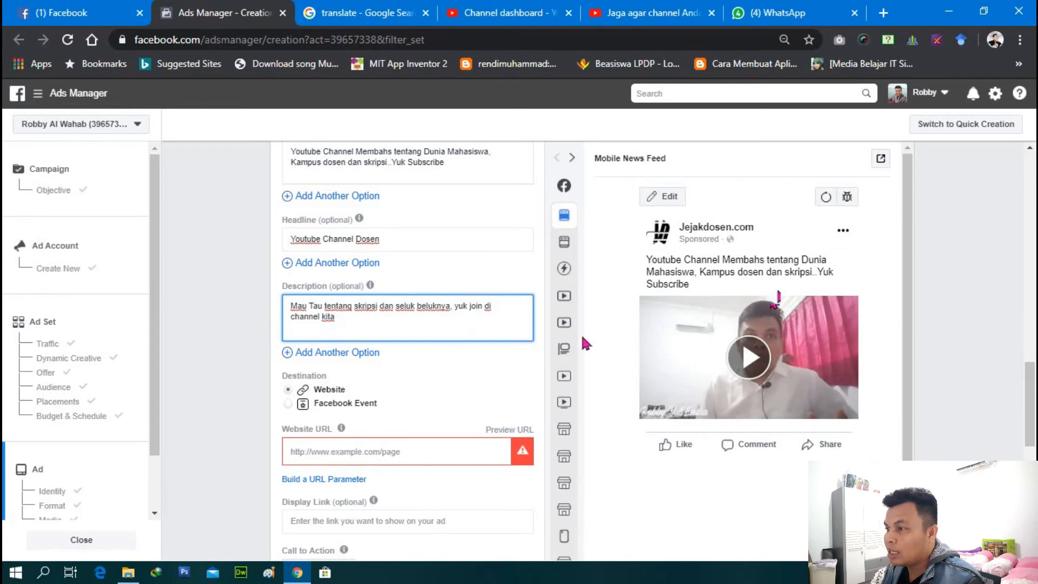
# - Switch to YouTube Studio and copy the link of the newest video in the channel's video list
pyautogui.scroll(-2, 580, 333)
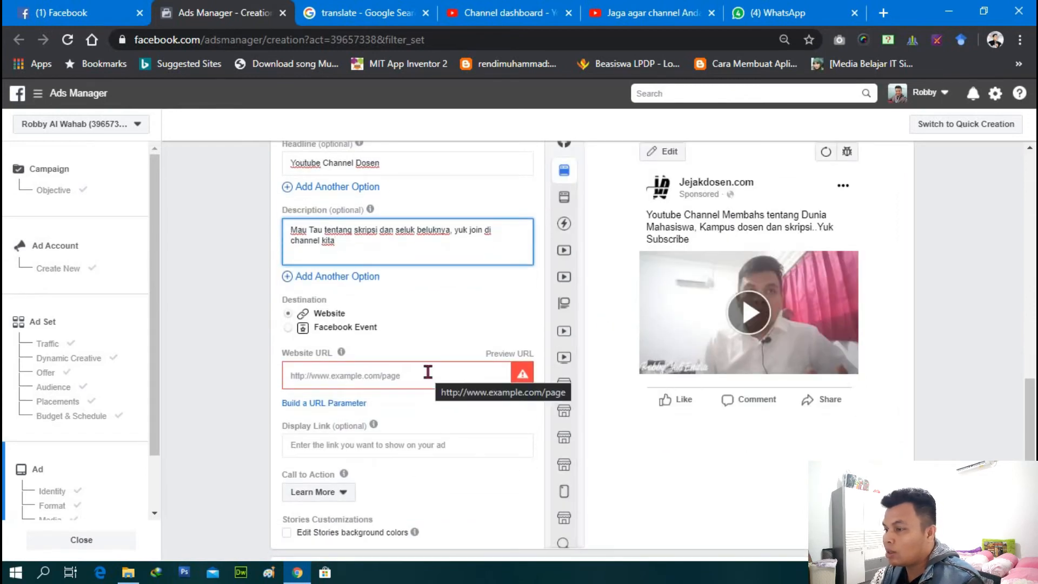
pyautogui.click(525, 17)
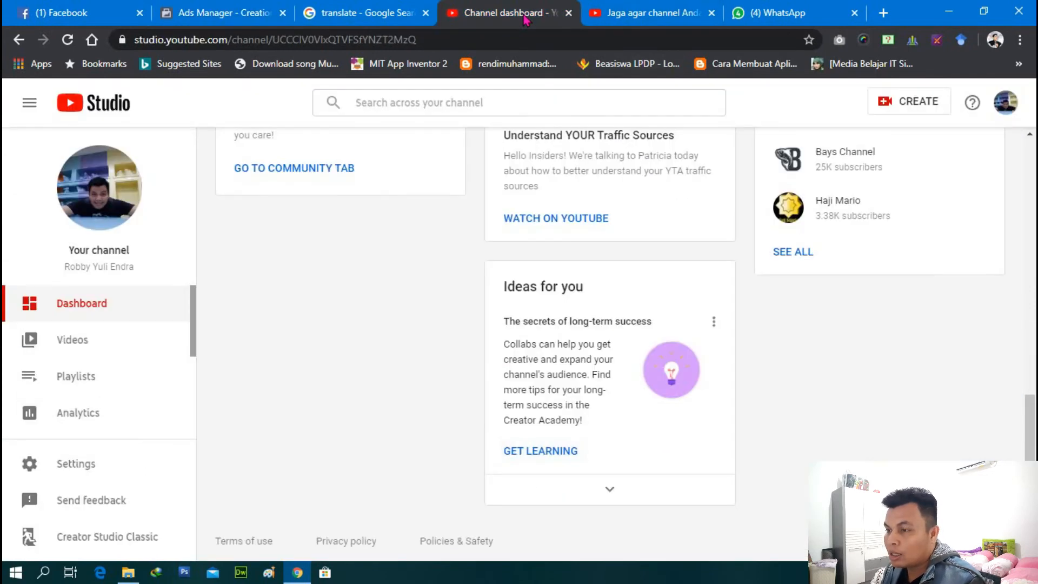
pyautogui.click(127, 354)
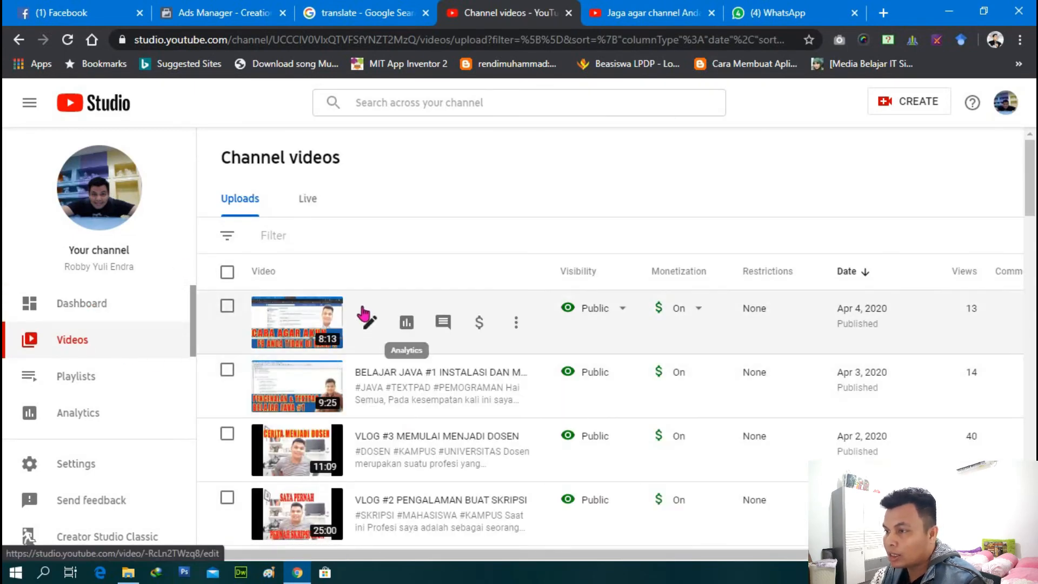
pyautogui.rightClick(519, 326)
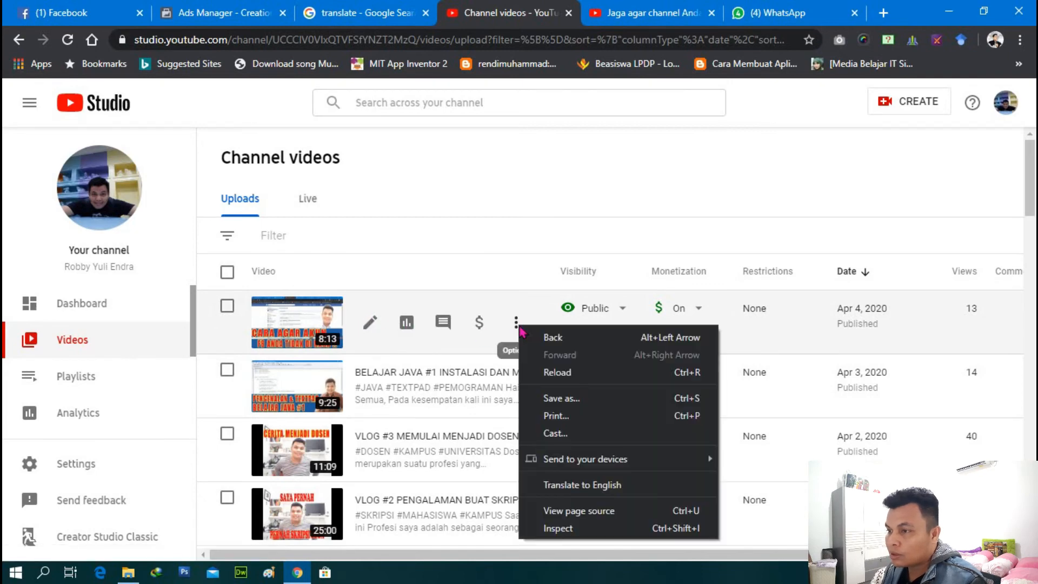
pyautogui.click(516, 322)
pyautogui.click(447, 372)
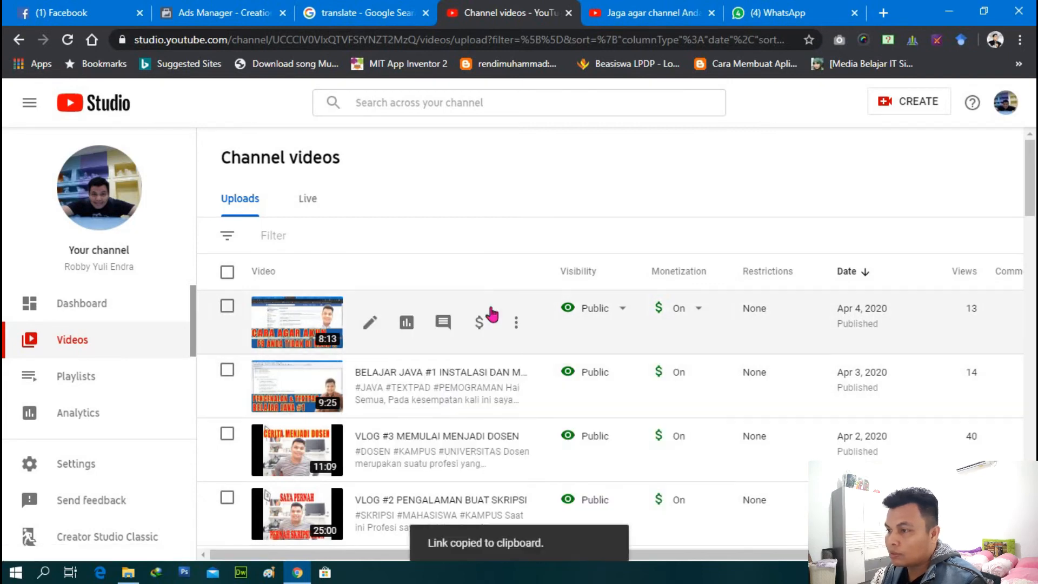
pyautogui.click(268, 9)
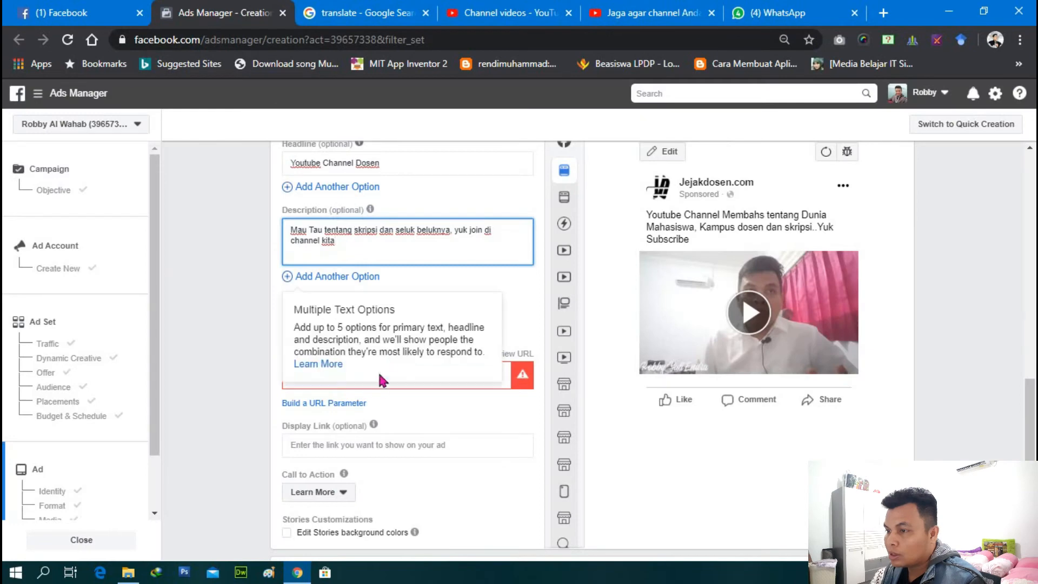
pyautogui.hotkey('ctrl', 'v')
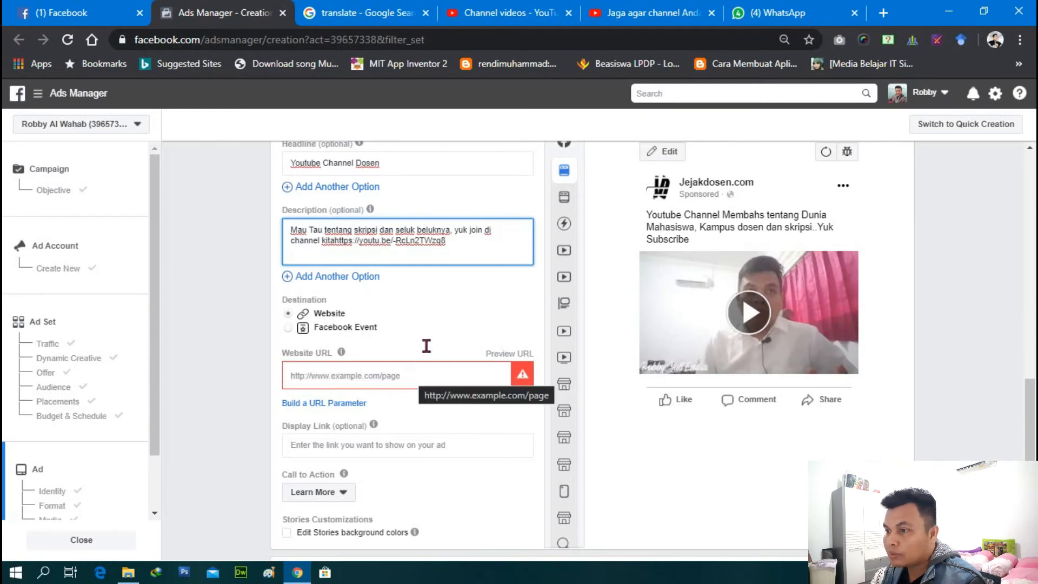
pyautogui.moveTo(448, 242); pyautogui.dragTo(341, 244)
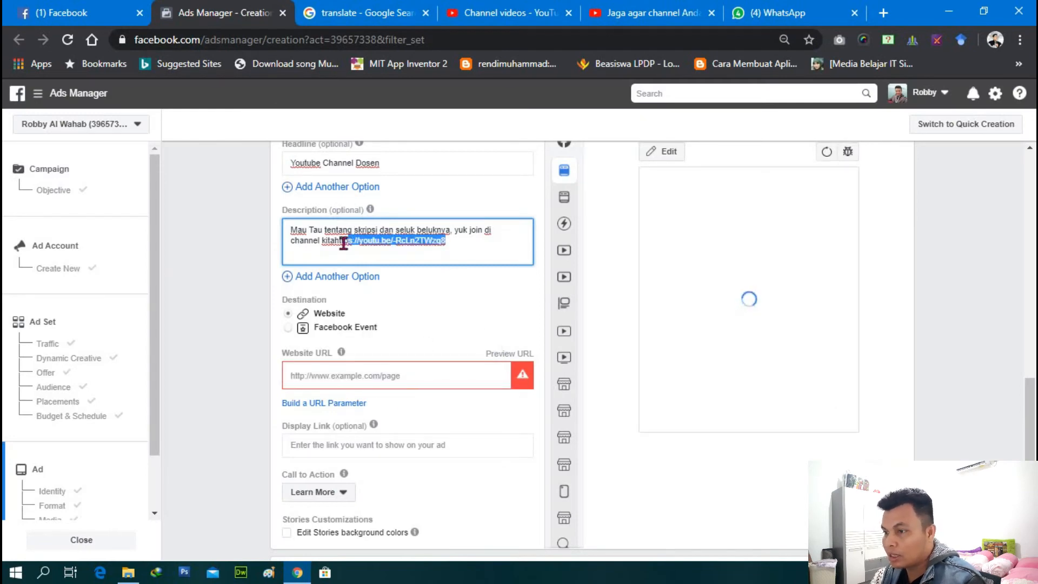
pyautogui.press('BackSpace')
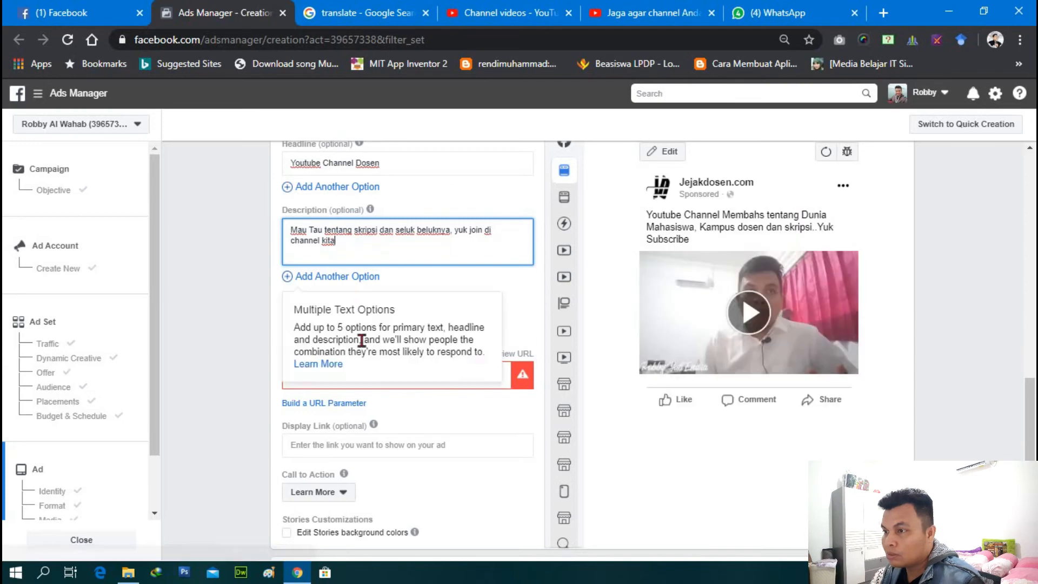
pyautogui.doubleClick(503, 383)
pyautogui.click(481, 383)
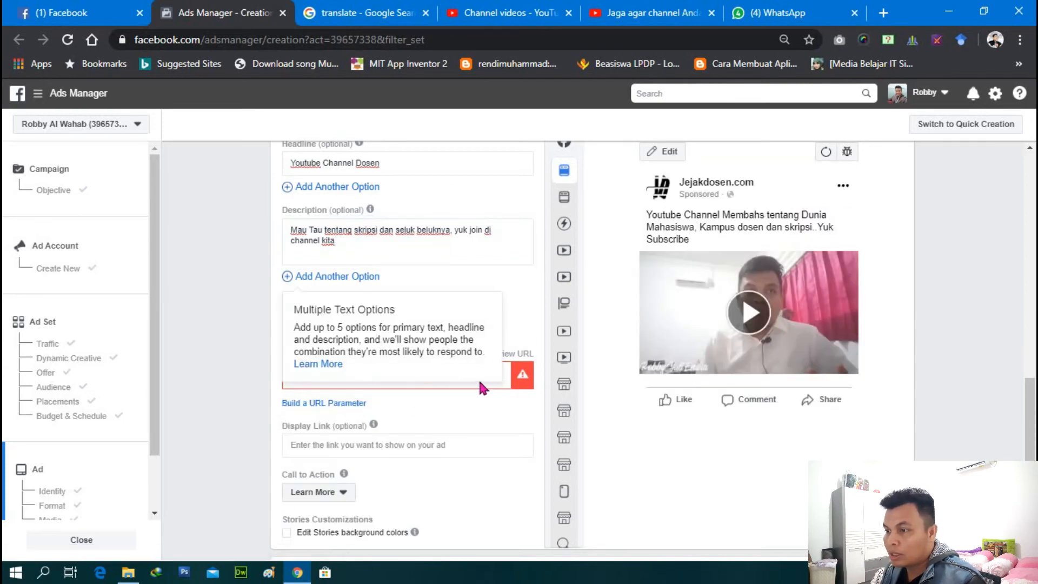
pyautogui.click(370, 371)
pyautogui.hotkey('ctrl', 'v')
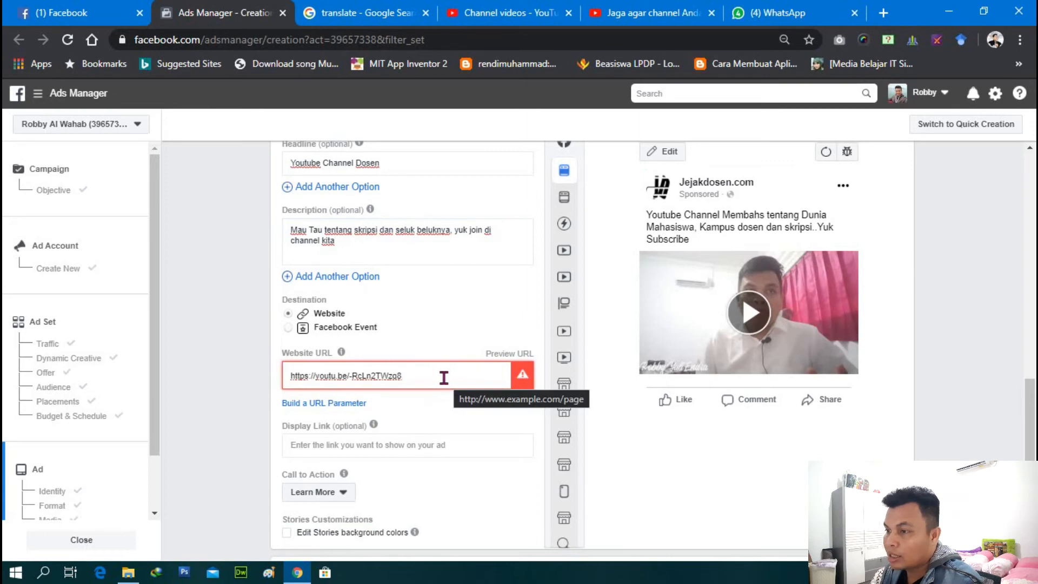
pyautogui.moveTo(443, 378); pyautogui.dragTo(287, 376)
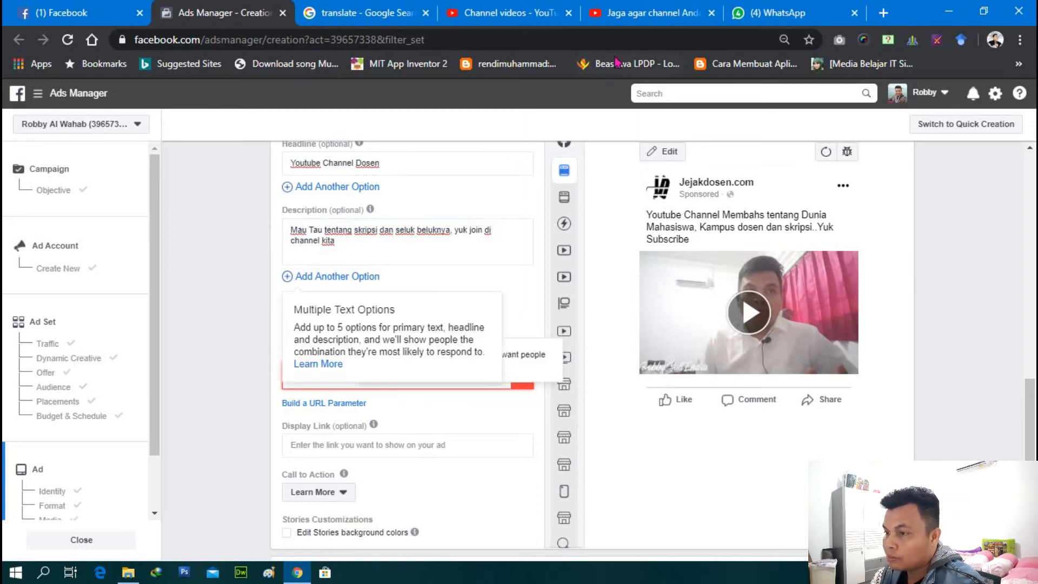
# - Open the copied video link in place of the Creator Academy page and copy its full YouTube address
pyautogui.click(483, 13)
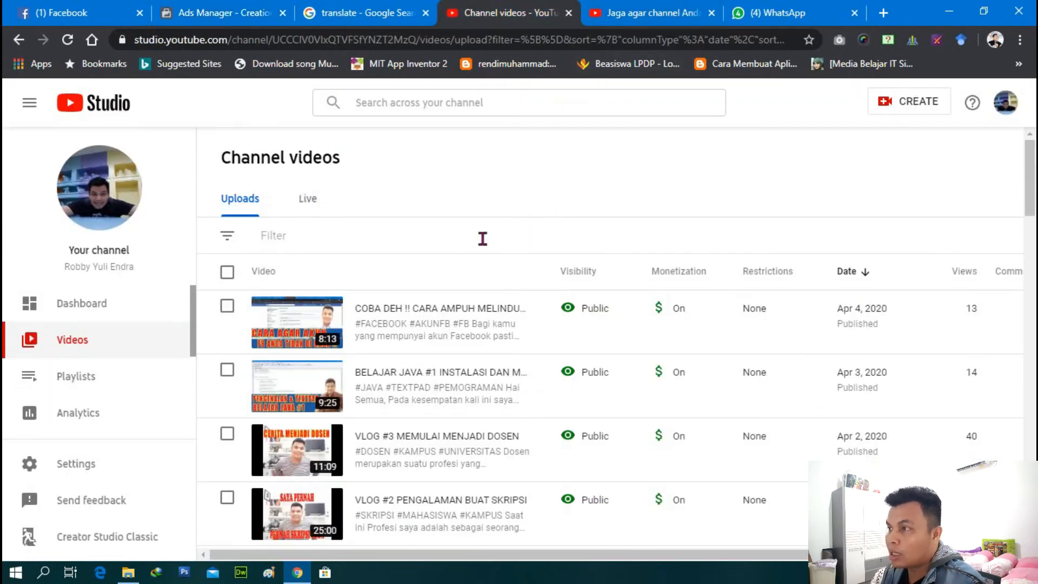
pyautogui.click(651, 10)
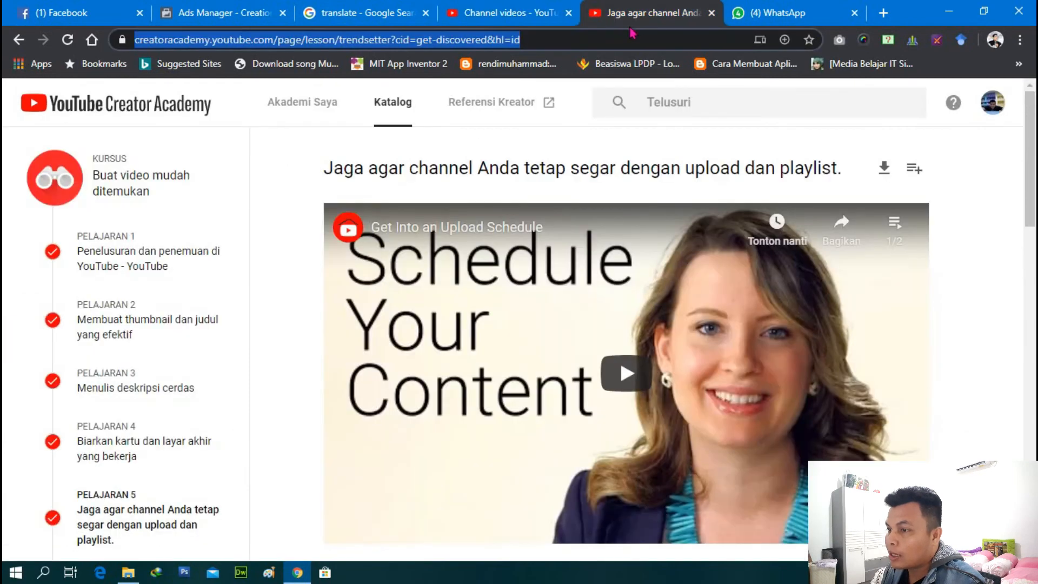
pyautogui.hotkey('ctrl', 'v')
pyautogui.press('Return')
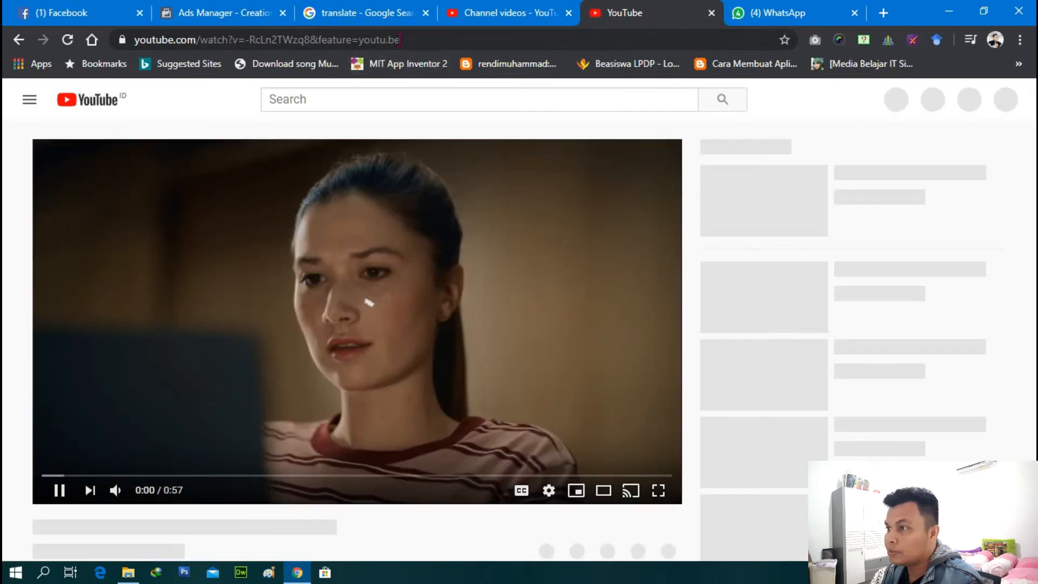
pyautogui.moveTo(402, 40); pyautogui.dragTo(103, 22)
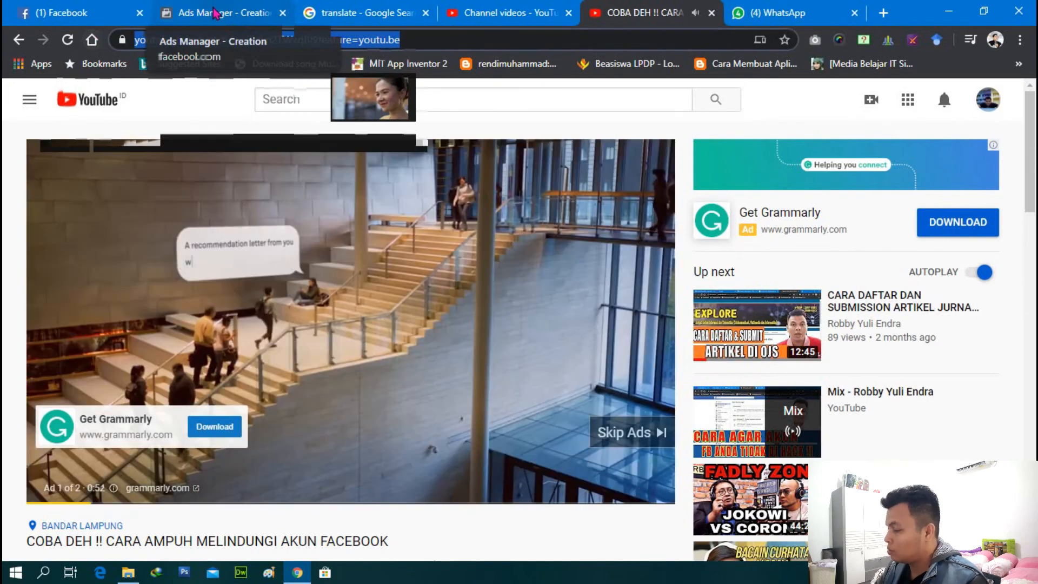
# - Return to Ads Manager and replace the ad's website URL with the copied full YouTube address
pyautogui.click(234, 16)
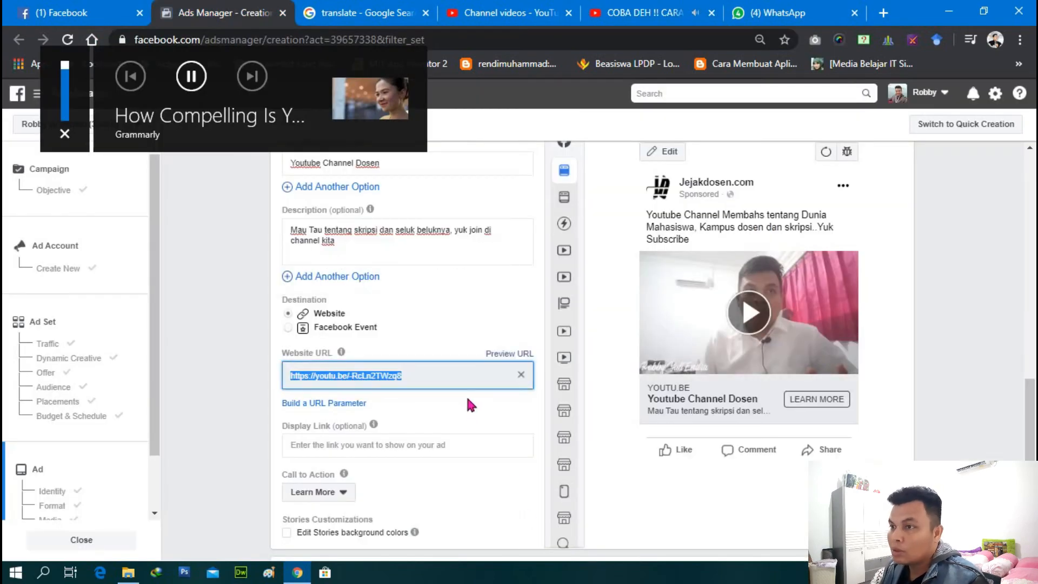
pyautogui.hotkey('ctrl', 'v')
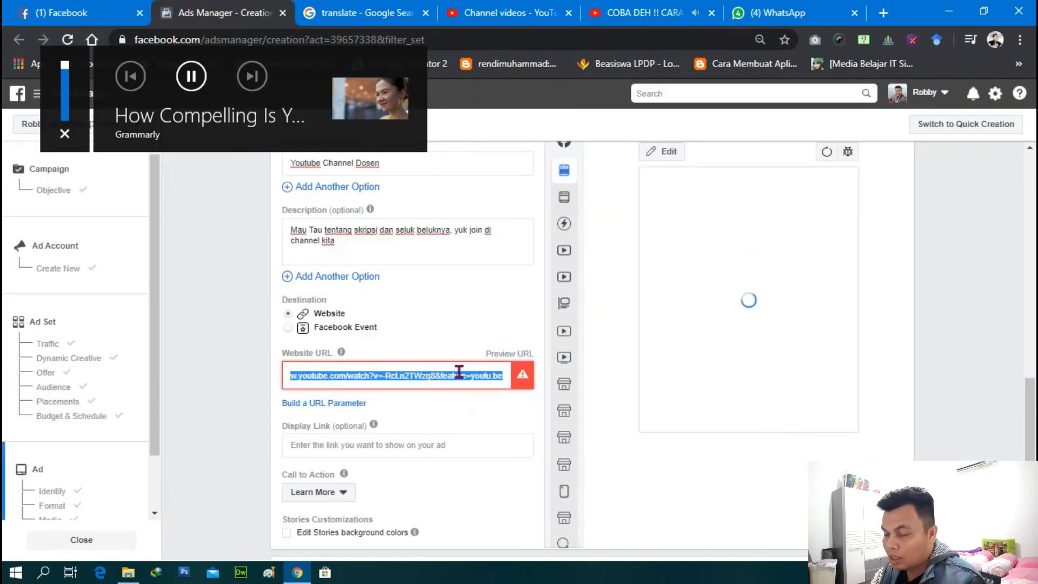
pyautogui.click(500, 377)
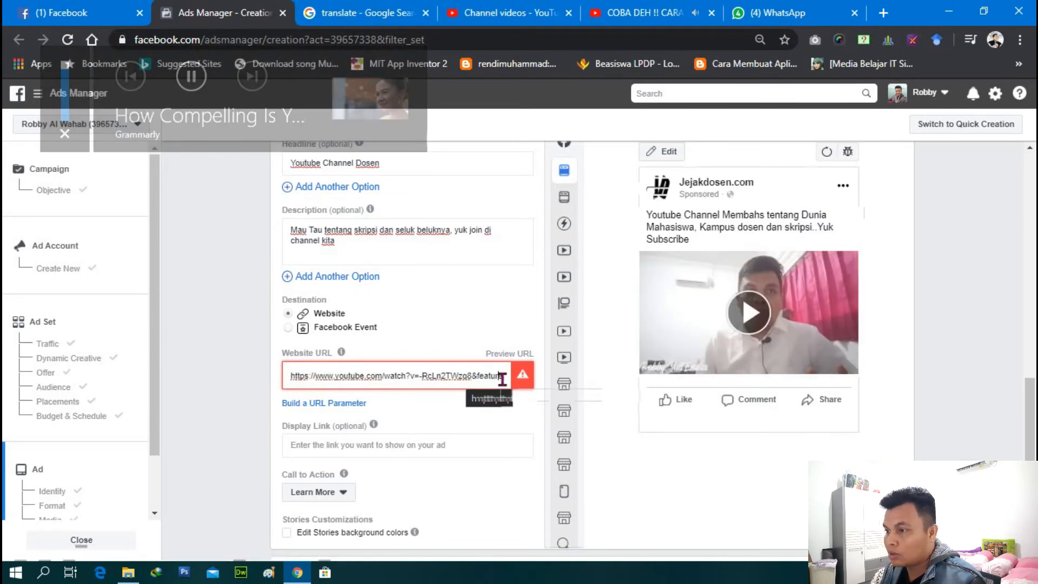
pyautogui.tripleClick(392, 375)
pyautogui.click(388, 375)
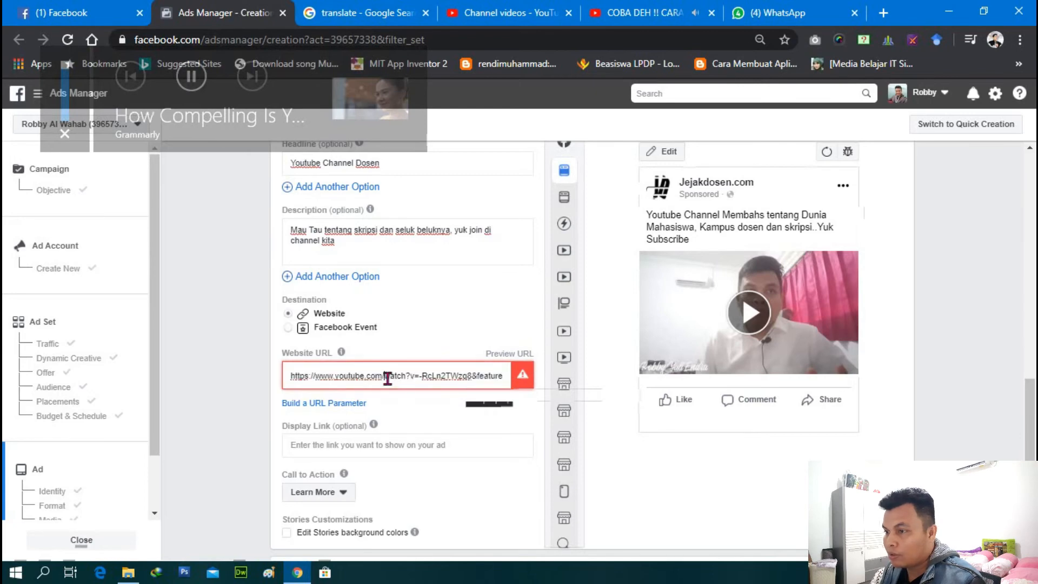
pyautogui.press('Delete')
pyautogui.press('Delete')
pyautogui.press('Delete')
pyautogui.press('Delete')
pyautogui.press('Delete')
pyautogui.press('Delete')
pyautogui.press('Delete')
pyautogui.press('Delete')
pyautogui.press('Delete')
pyautogui.press('Delete')
pyautogui.press('Delete')
pyautogui.press('Delete')
pyautogui.press('Delete')
pyautogui.press('Delete')
pyautogui.press('Delete')
pyautogui.press('Delete')
pyautogui.press('Delete')
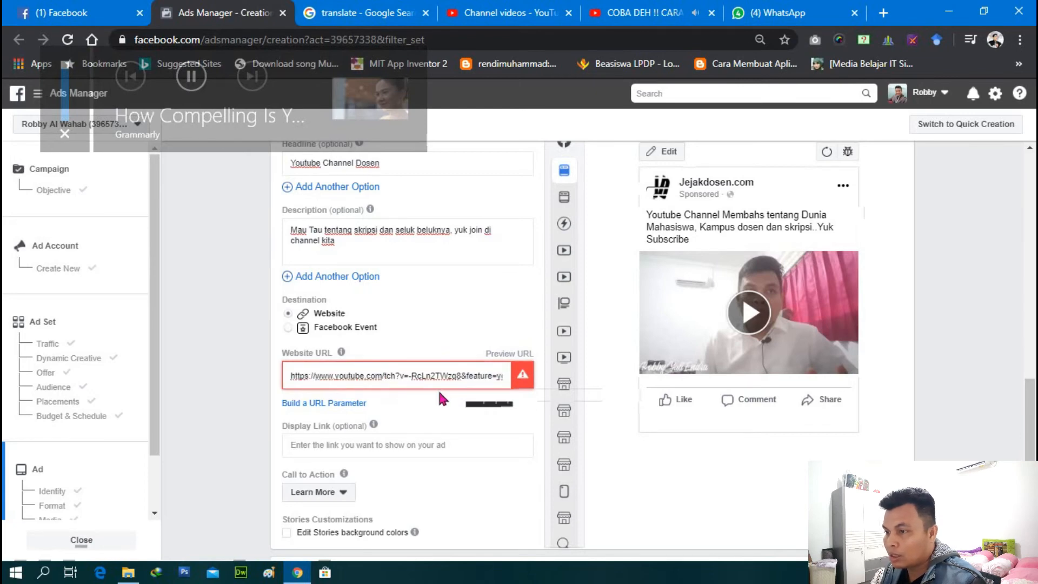
pyautogui.press('Delete')
pyautogui.press('Delete')
pyautogui.press('Delete')
pyautogui.press('Delete')
pyautogui.press('Delete')
pyautogui.press('Delete')
pyautogui.press('Delete')
pyautogui.press('Delete')
pyautogui.press('Delete')
pyautogui.press('Delete')
pyautogui.press('Delete')
pyautogui.press('Delete')
pyautogui.press('Delete')
pyautogui.press('Delete')
pyautogui.press('Delete')
pyautogui.press('Delete')
pyautogui.press('Delete')
pyautogui.press('Delete')
pyautogui.press('Delete')
pyautogui.write('robbyyuliendr')
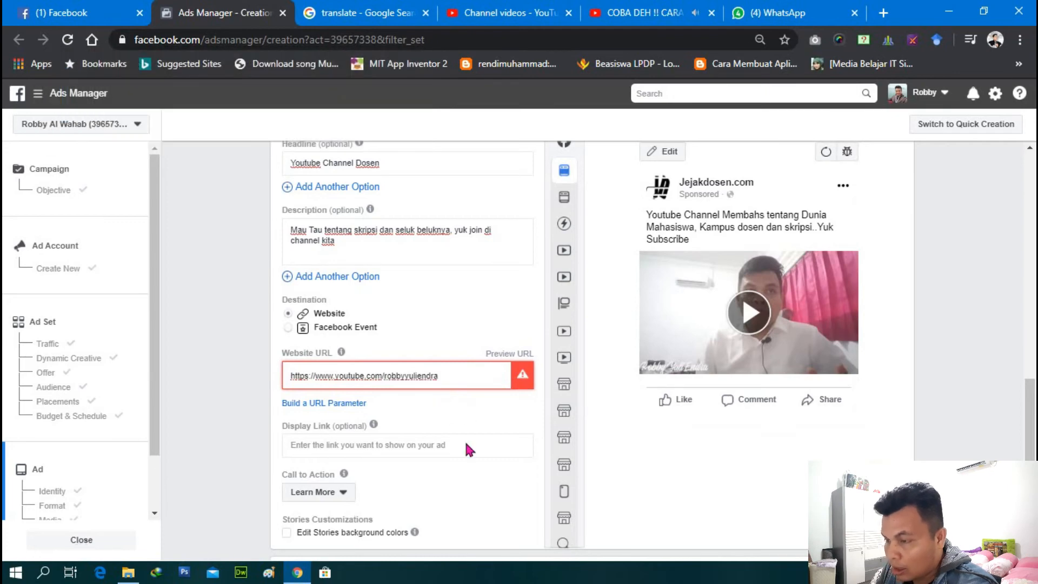
# - Try "JOIN YOUTUBE CHANNEL" as the ad's display link
pyautogui.click(483, 448)
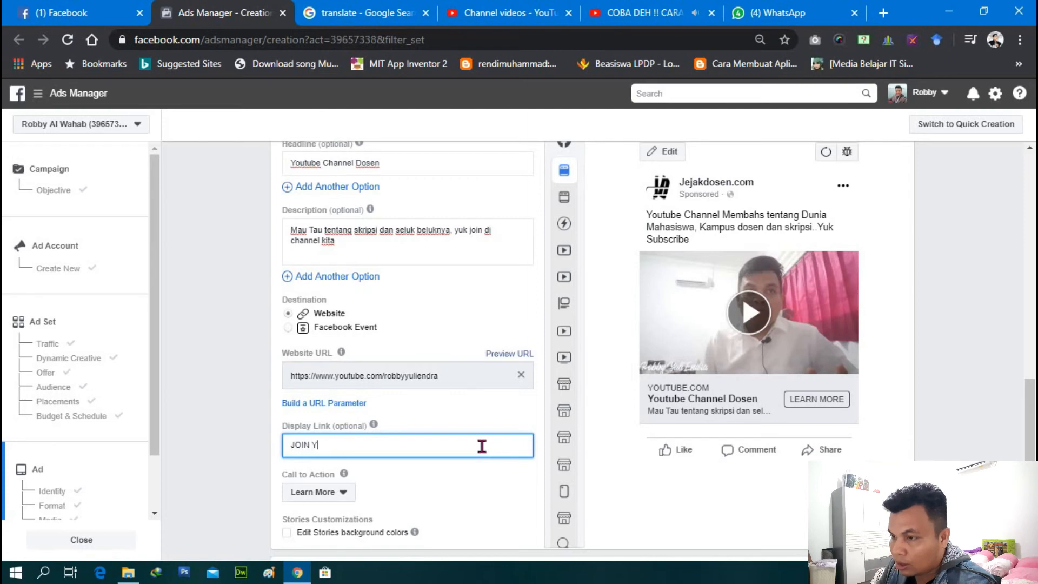
pyautogui.write('OUTUBE CHANNEL')
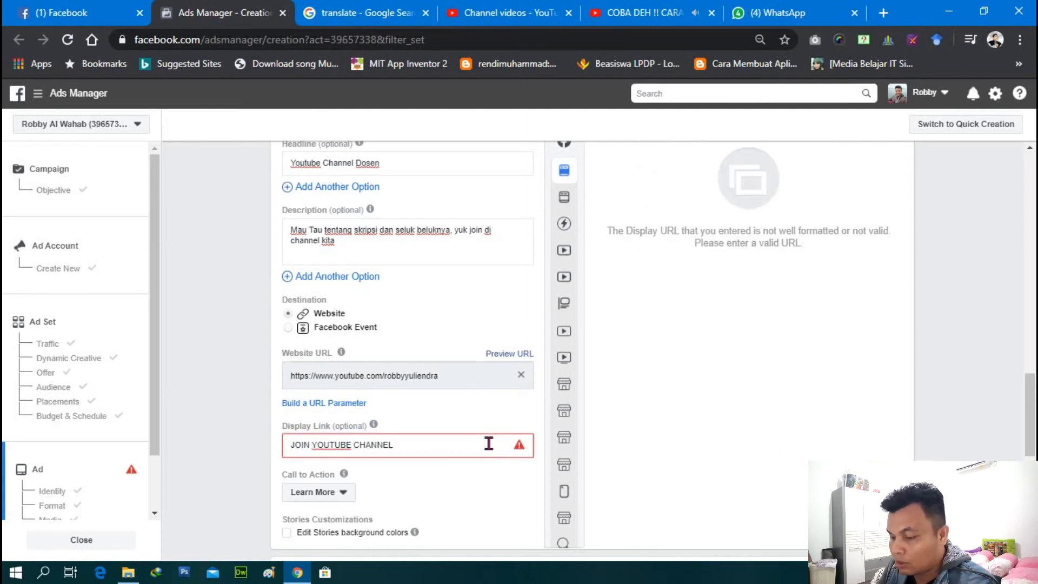
pyautogui.scroll(-2, 410, 469)
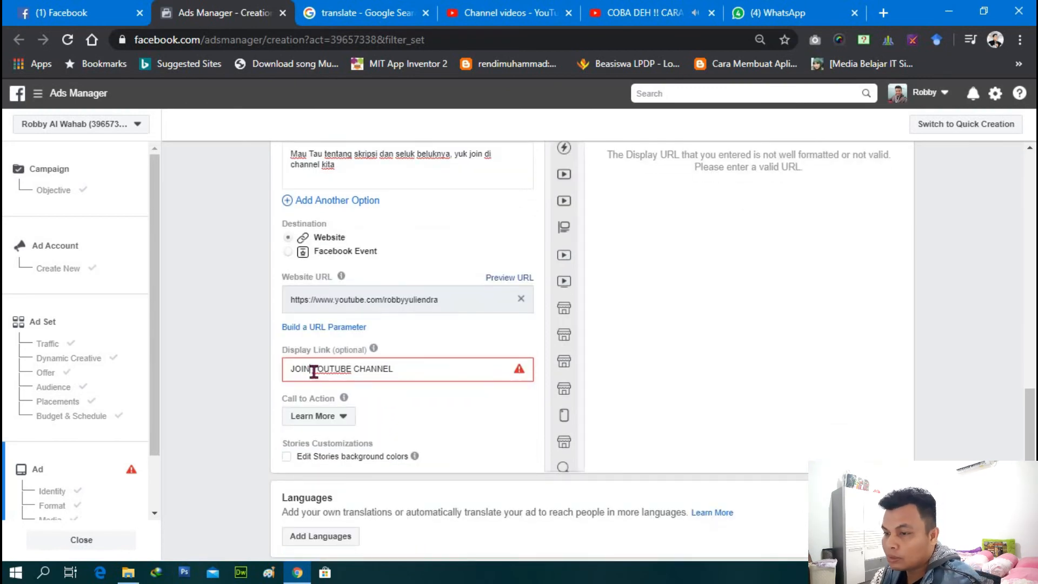
pyautogui.doubleClick(394, 371)
pyautogui.click(416, 373)
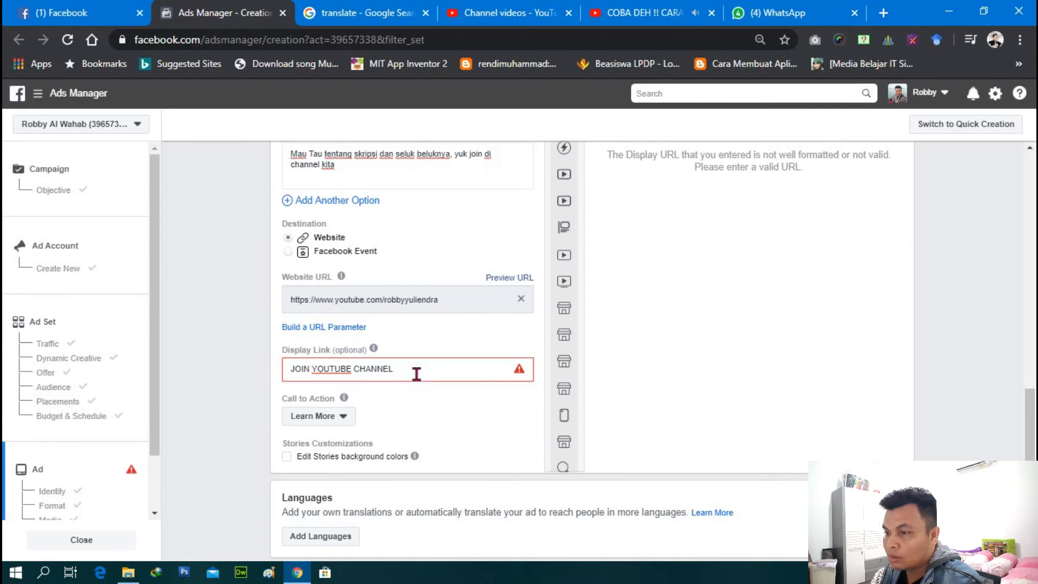
pyautogui.scroll(-4, 420, 369)
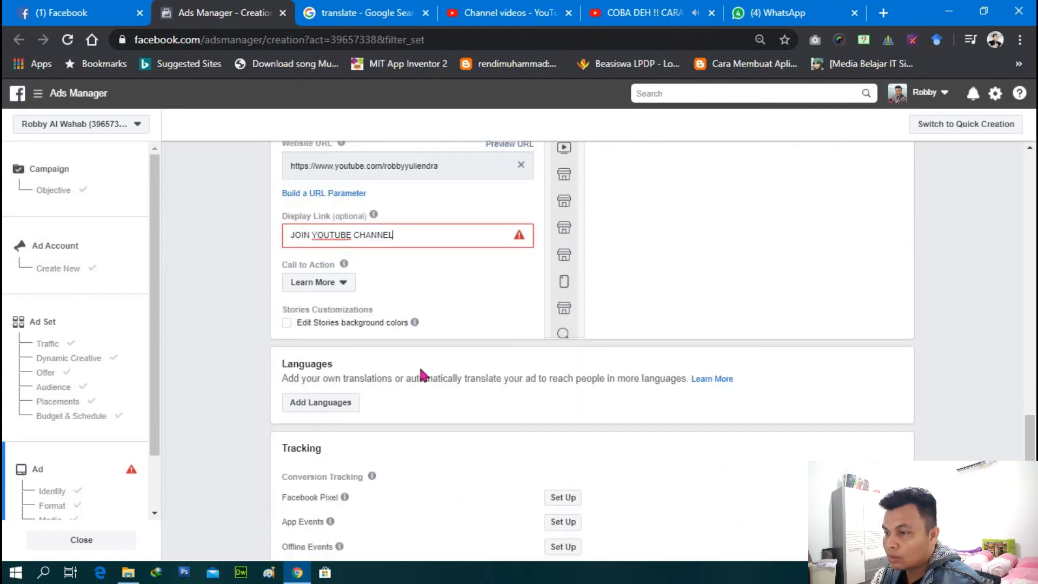
pyautogui.scroll(4, 419, 371)
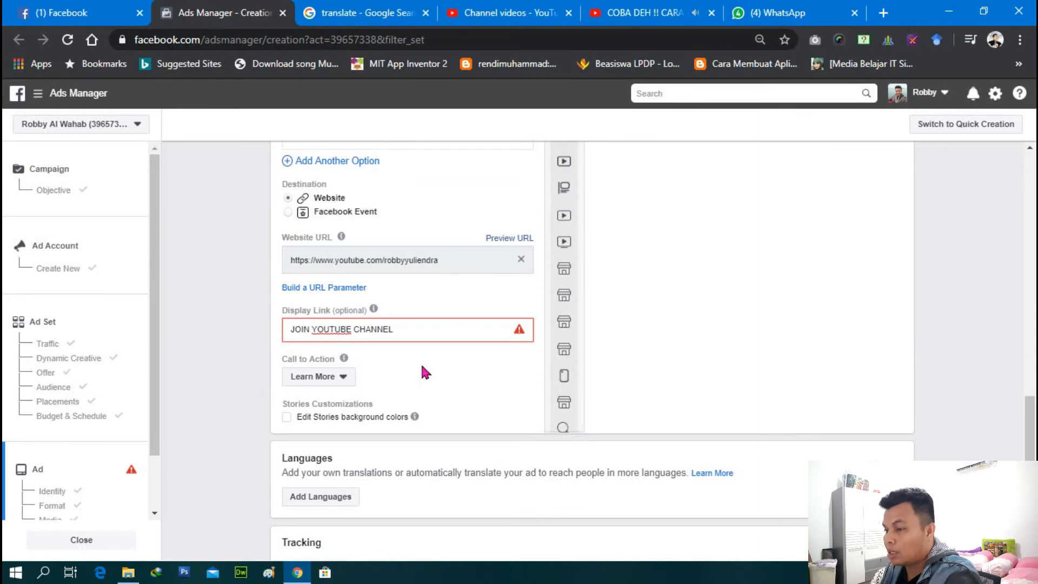
# - Remove the whole text from the ad's display link
pyautogui.press('BackSpace')
pyautogui.scroll(2, 422, 366)
pyautogui.press('BackSpace')
pyautogui.press('BackSpace')
pyautogui.press('BackSpace')
pyautogui.press('BackSpace')
pyautogui.press('BackSpace')
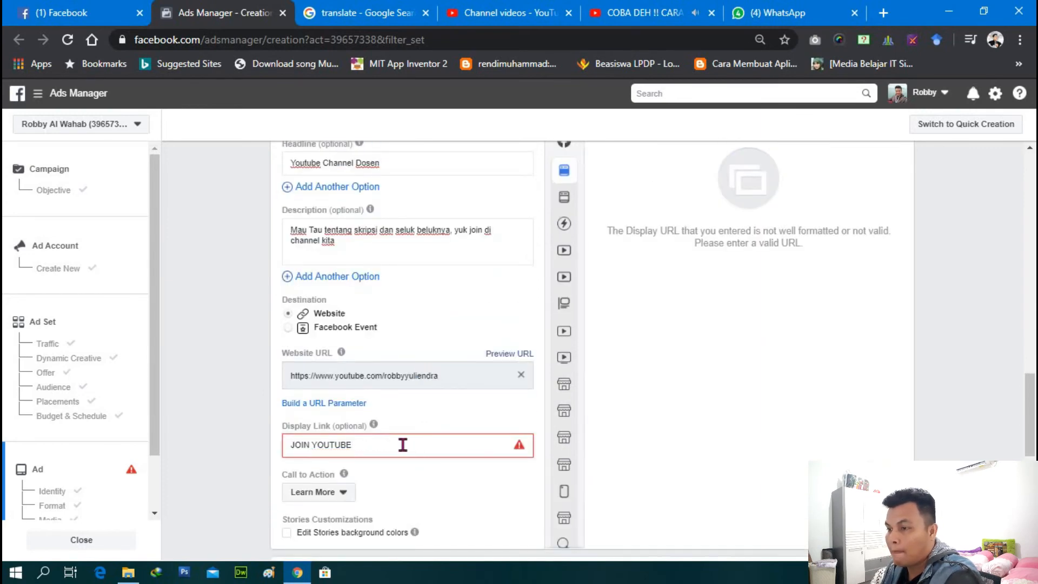
pyautogui.hotkey('ctrl', 'BackSpace')
pyautogui.hotkey('ctrl', 'BackSpace')
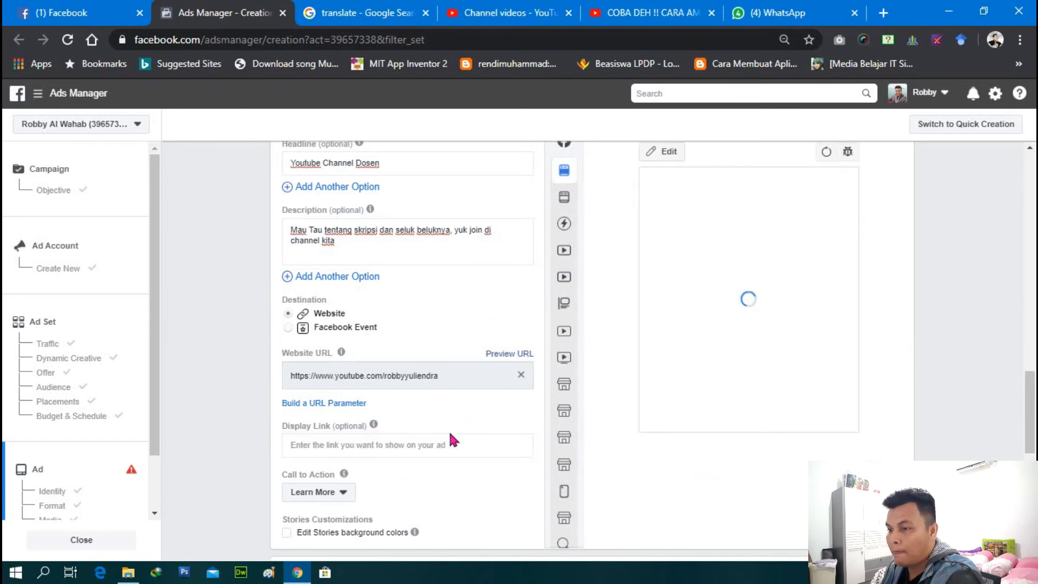
# - Try "join" as the ad's display link and empty the field again
pyautogui.click(439, 447)
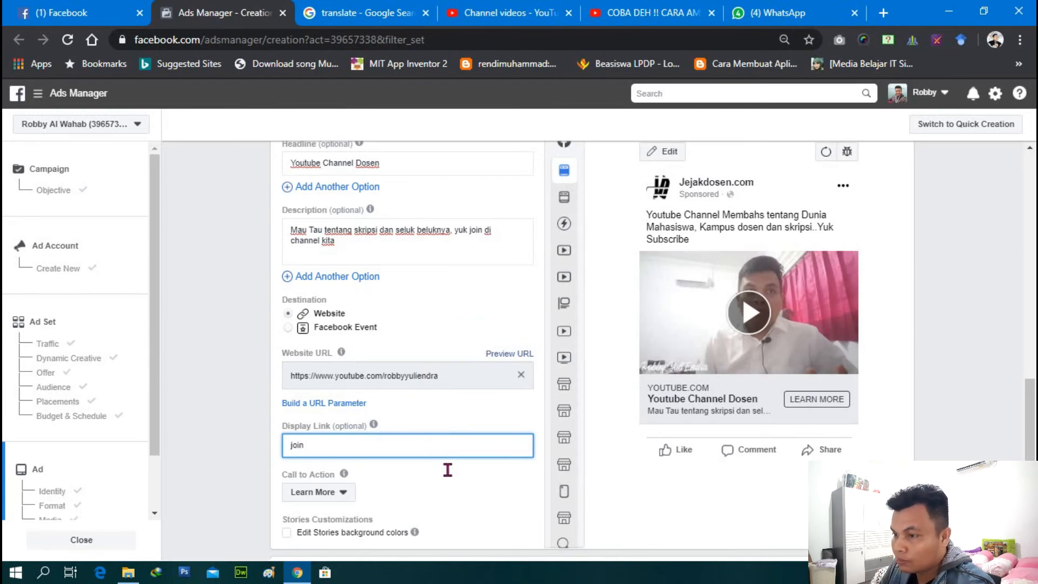
pyautogui.click(448, 470)
pyautogui.moveTo(330, 446); pyautogui.dragTo(277, 446)
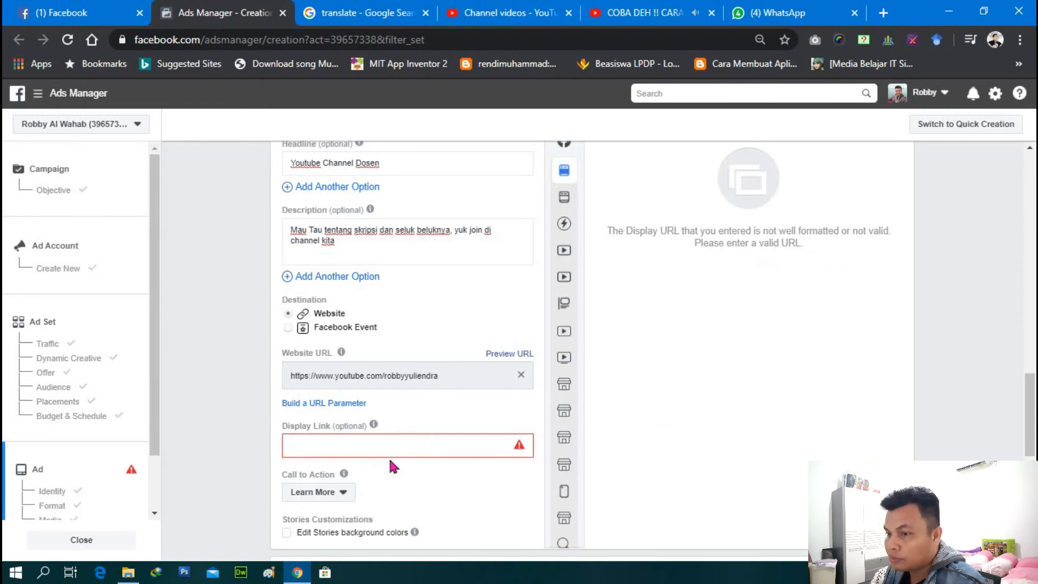
# - Set the ad's call to action to Subscribe and check it in the ad preview
pyautogui.scroll(-4, 379, 473)
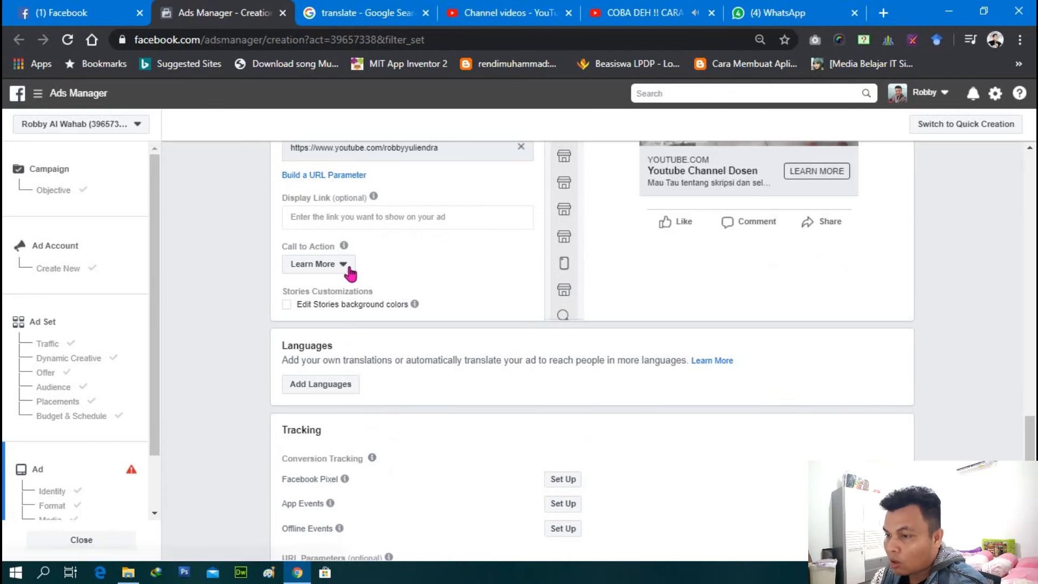
pyautogui.click(346, 265)
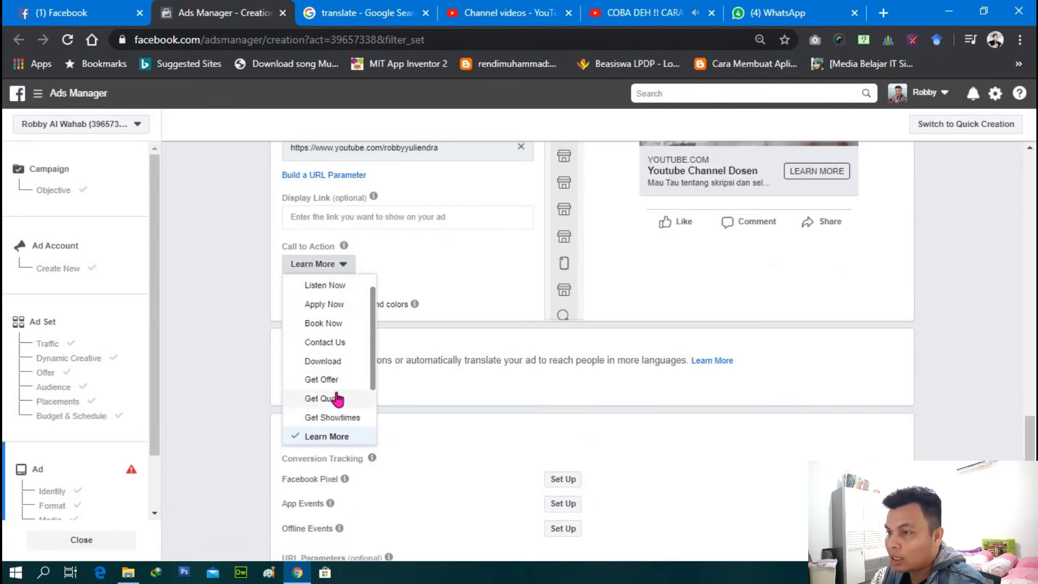
pyautogui.scroll(-3, 361, 368)
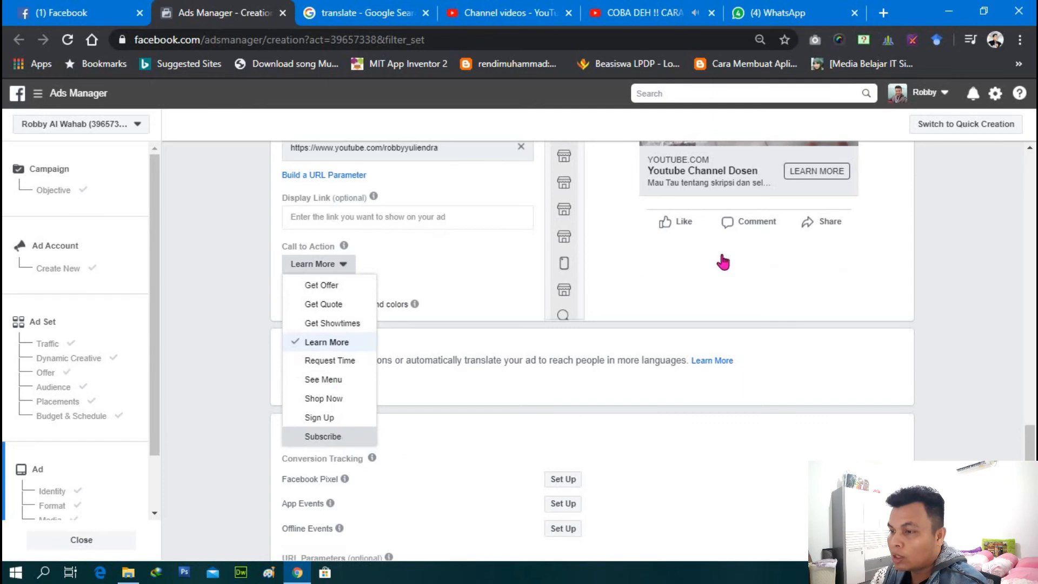
pyautogui.press('Return')
pyautogui.scroll(3, 833, 238)
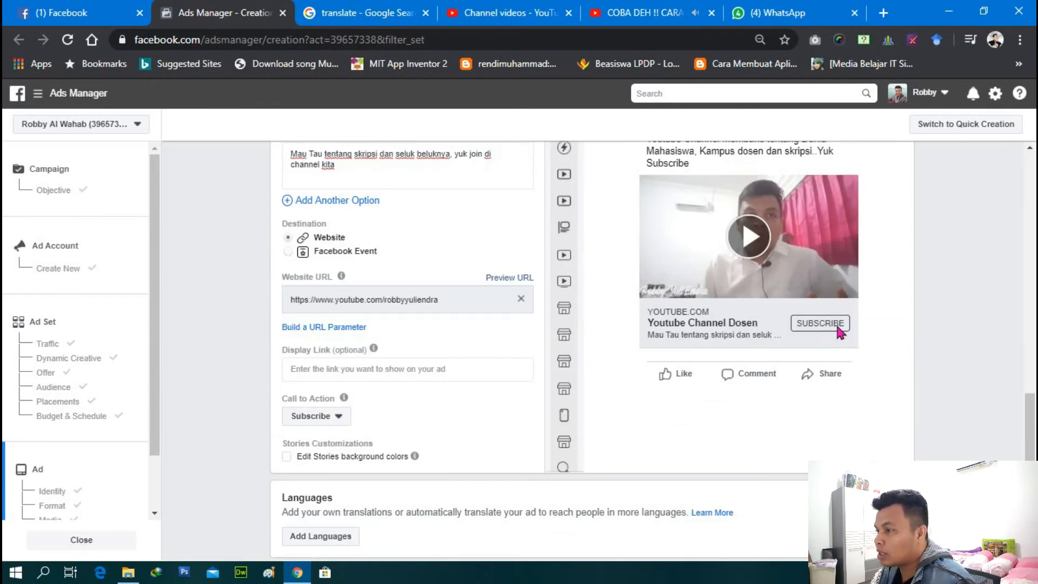
pyautogui.scroll(1, 738, 328)
pyautogui.scroll(-1, 376, 399)
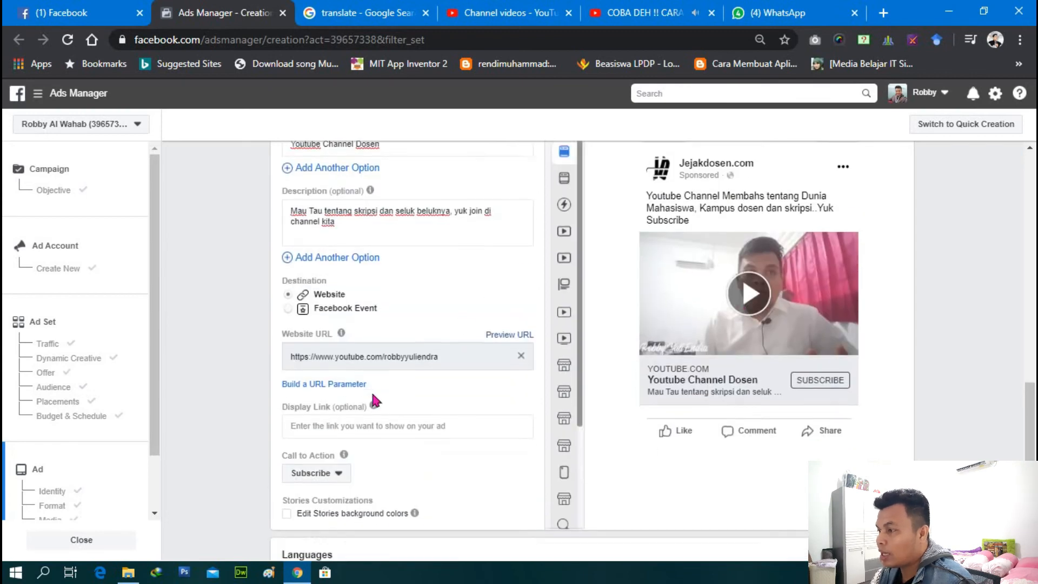
# - Try Indonesian as the ad's default language and close the language settings without saving
pyautogui.scroll(-3, 376, 399)
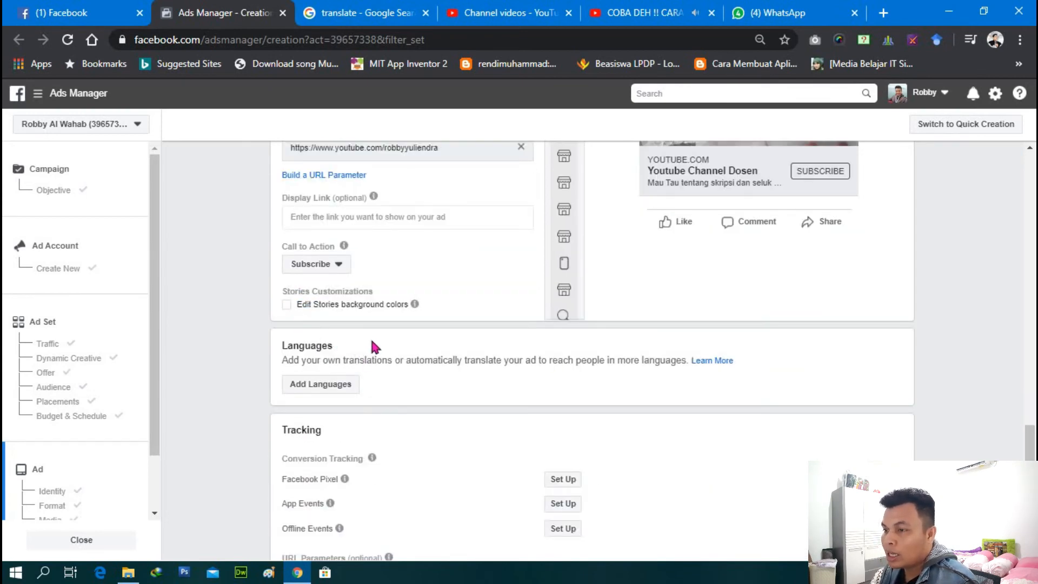
pyautogui.scroll(-1, 382, 355)
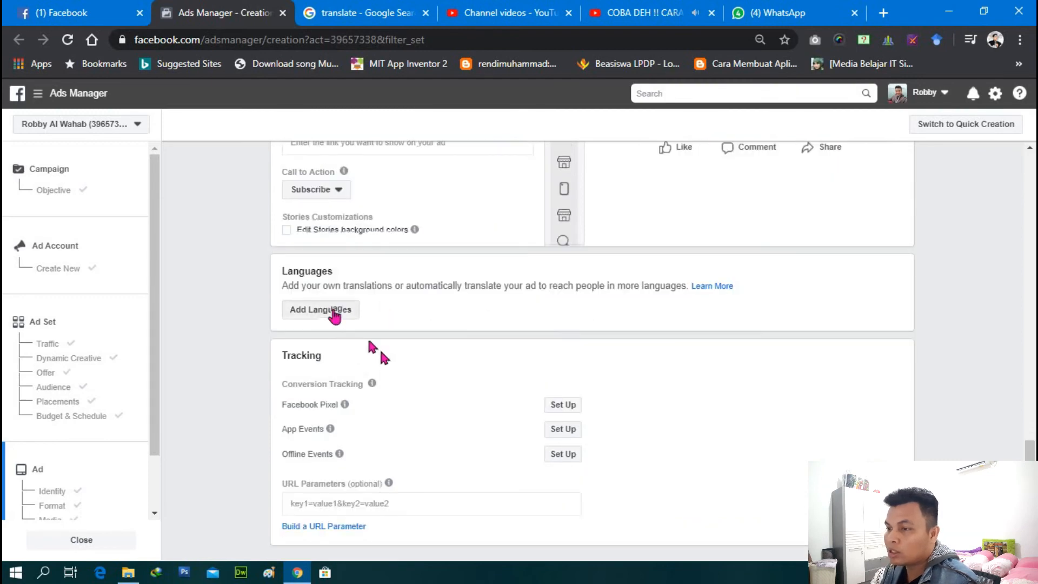
pyautogui.click(334, 315)
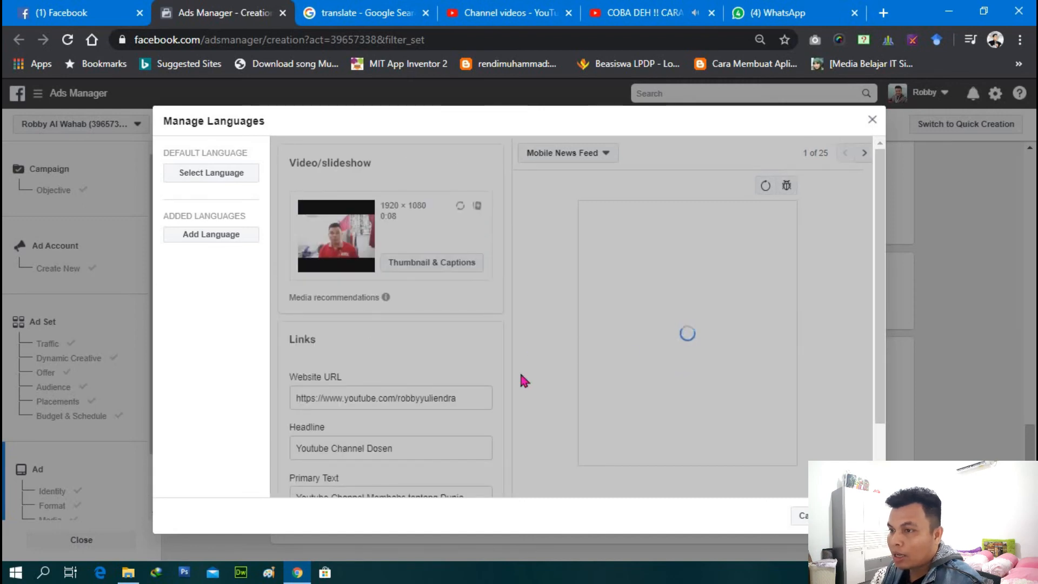
pyautogui.click(227, 172)
pyautogui.write('indo')
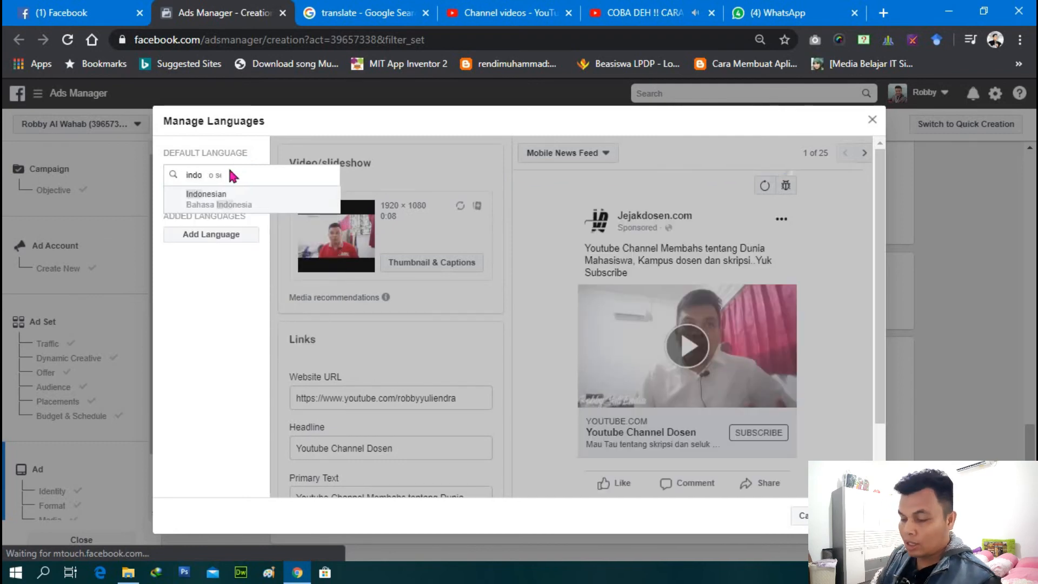
pyautogui.click(224, 201)
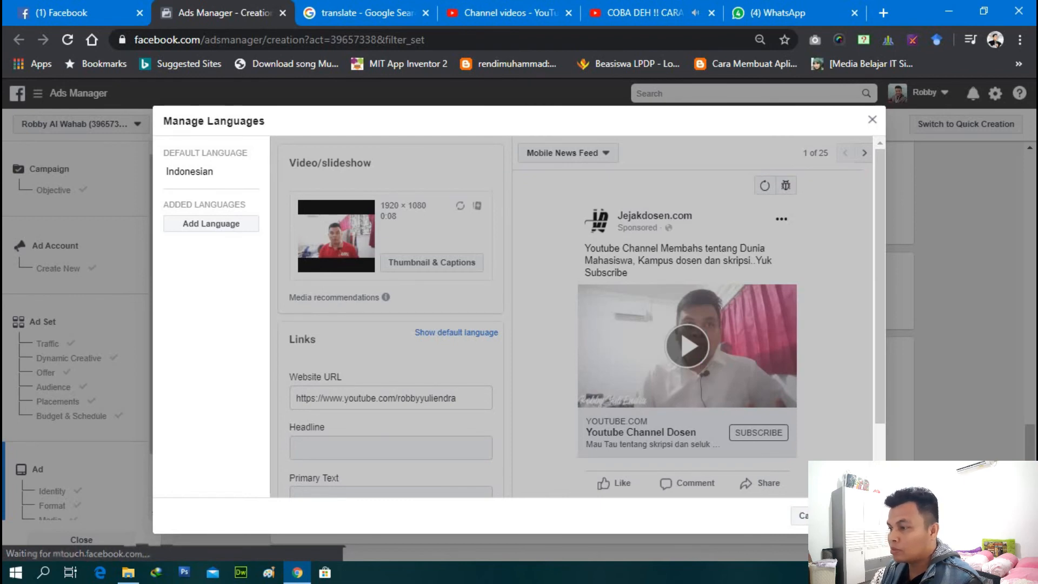
pyautogui.scroll(-2, 508, 373)
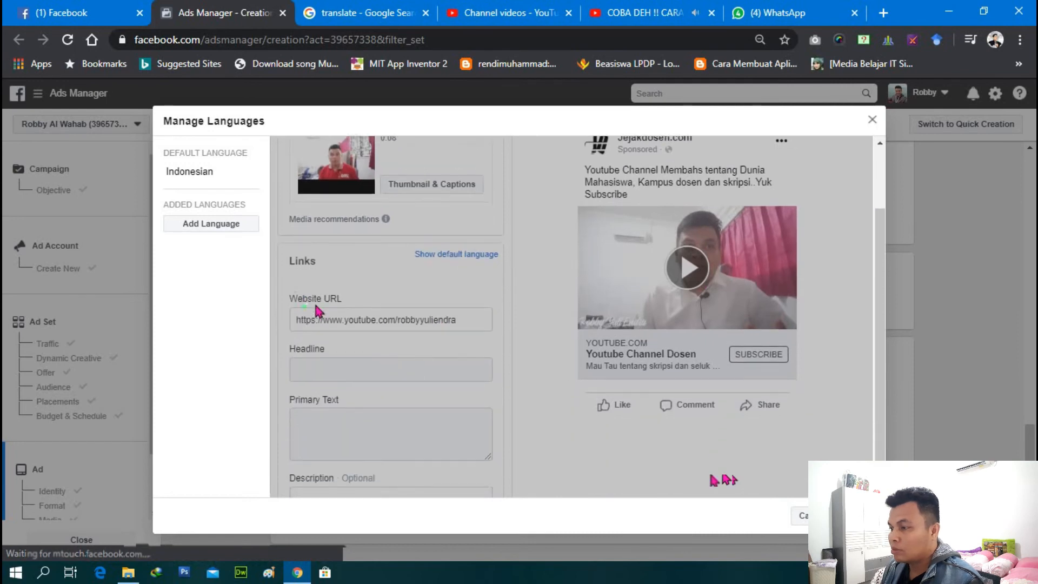
pyautogui.scroll(1, 515, 330)
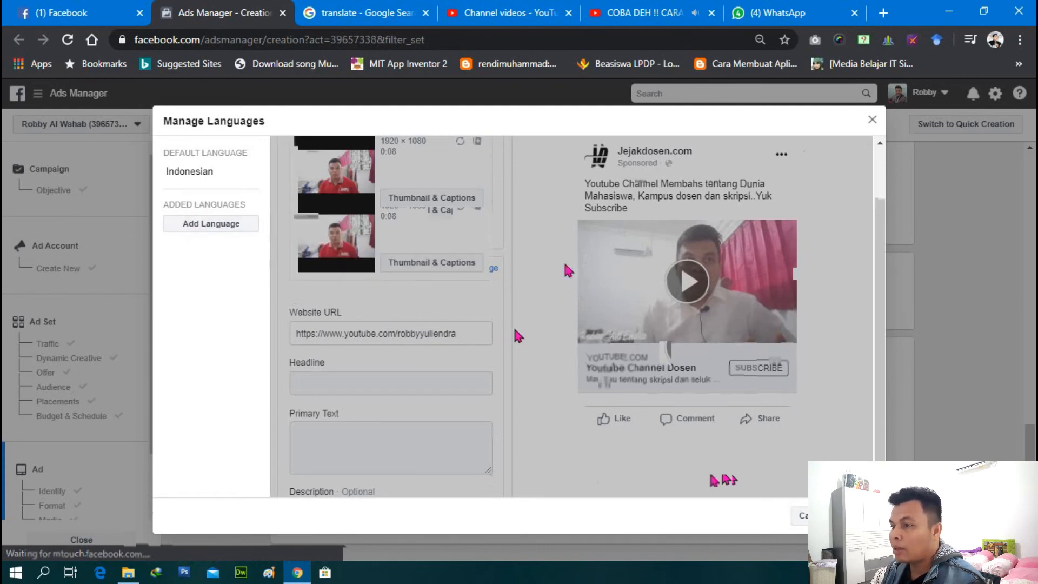
pyautogui.click(871, 121)
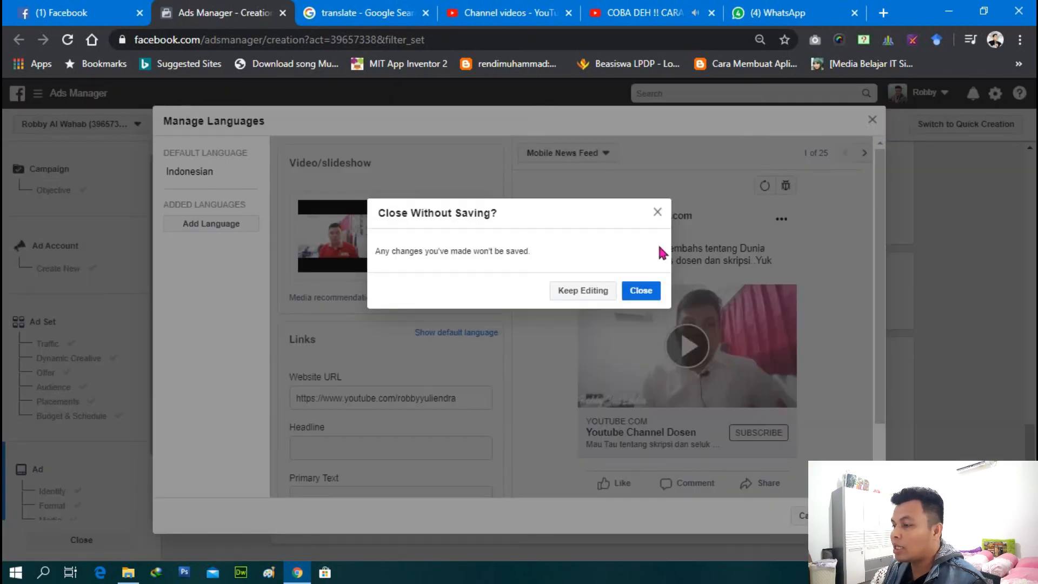
pyautogui.click(657, 212)
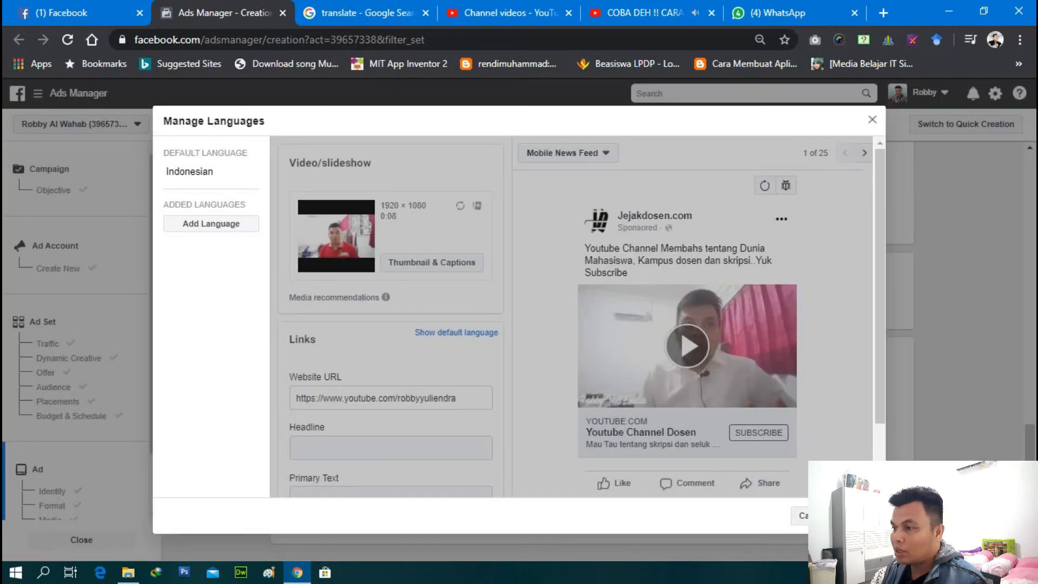
pyautogui.click(872, 122)
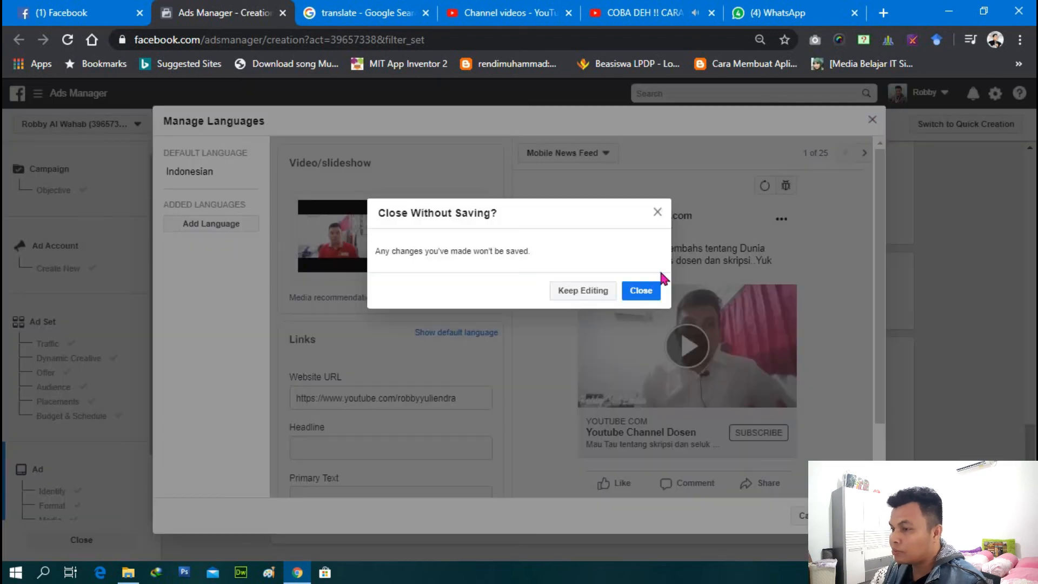
pyautogui.click(641, 292)
# - Look over the conversion tracking options without setting any up and submit the finished ad for confirmation
pyautogui.moveTo(373, 383)
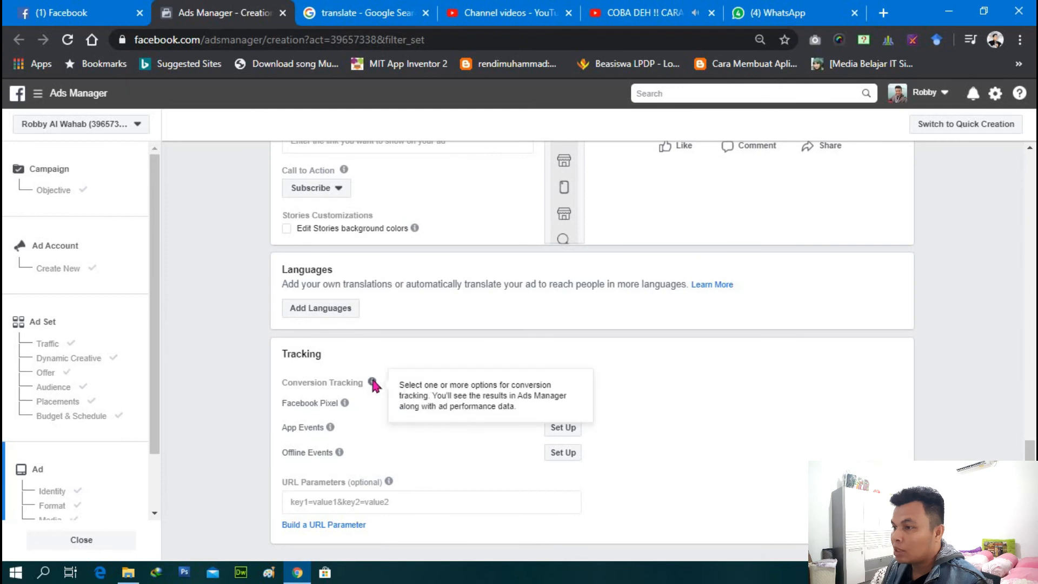
pyautogui.scroll(-1, 373, 361)
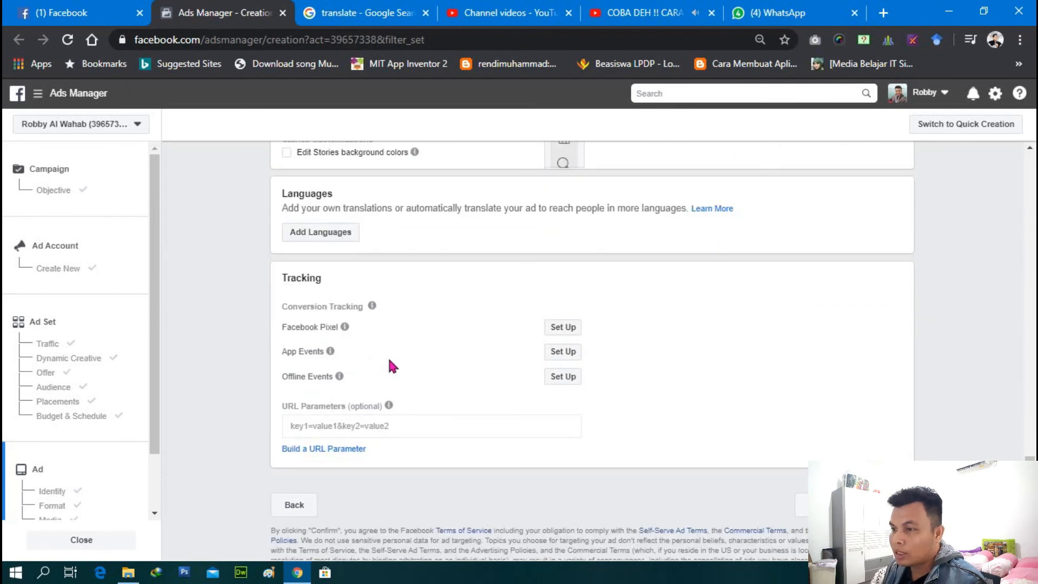
pyautogui.moveTo(338, 378)
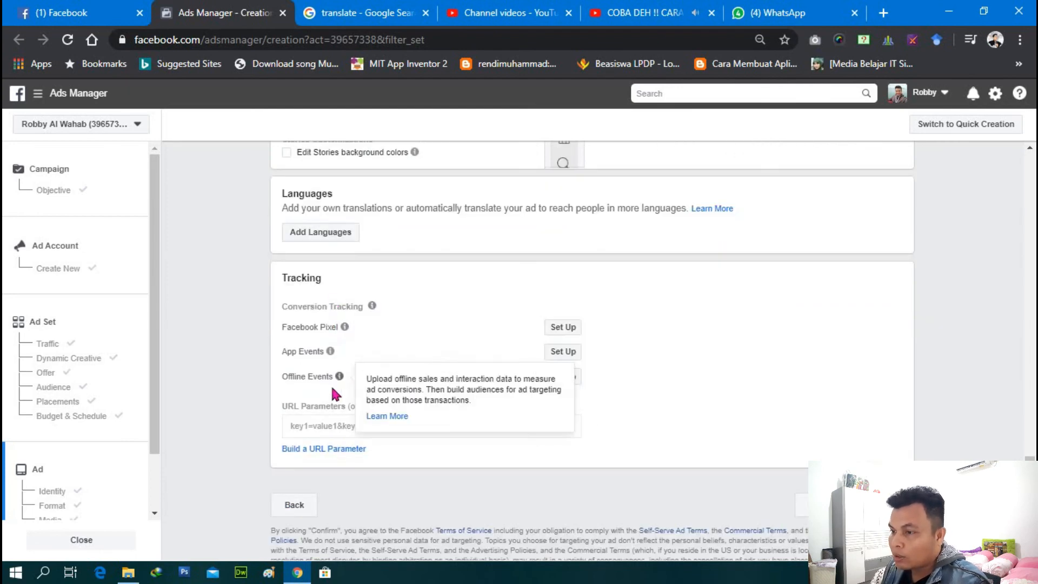
pyautogui.scroll(-1, 375, 340)
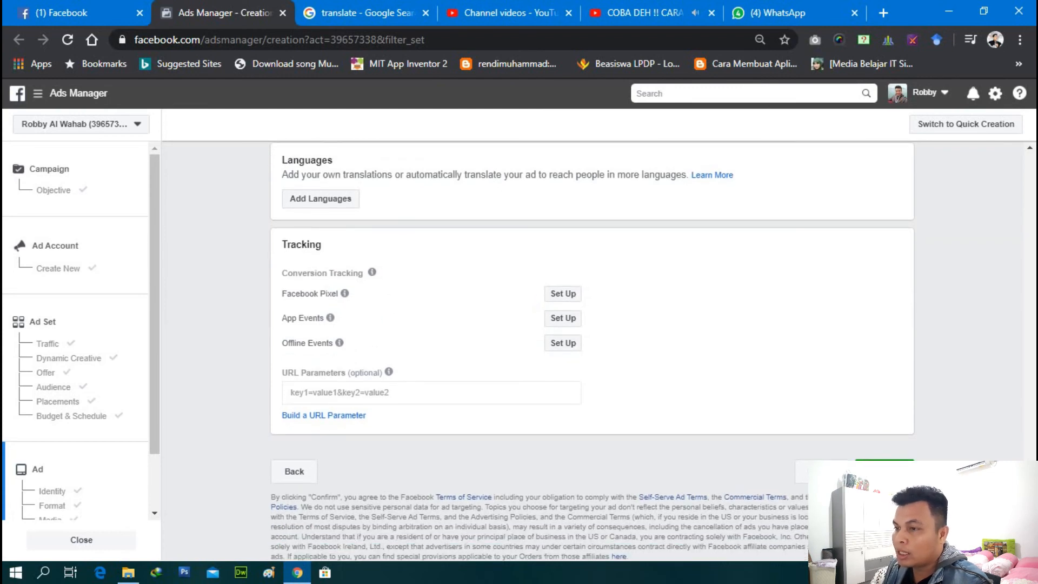
pyautogui.click(885, 471)
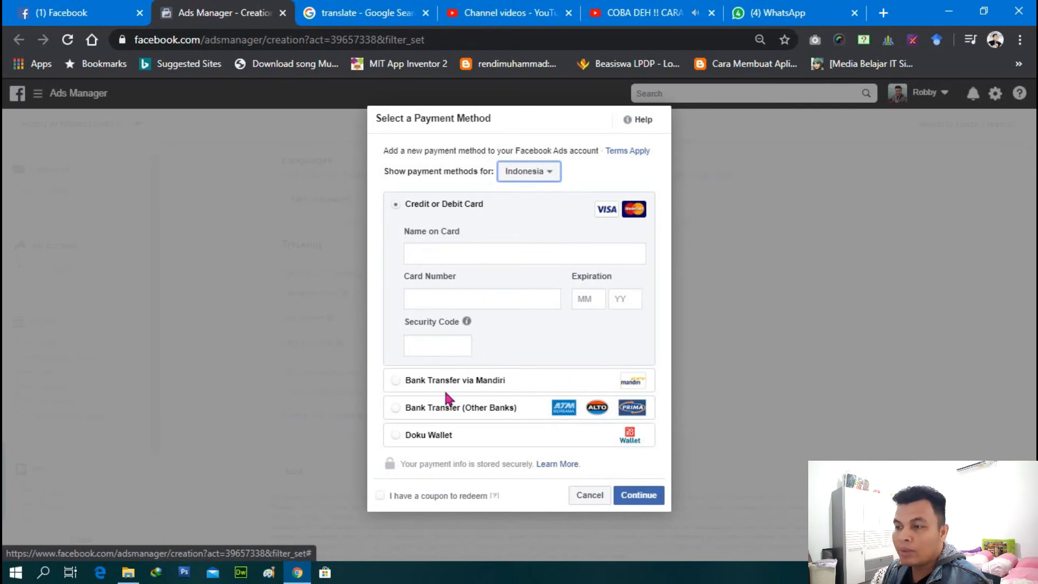
# - Choose Bank Transfer via Mandiri as the payment method for Indonesia and continue to adding money to the balance
pyautogui.click(395, 381)
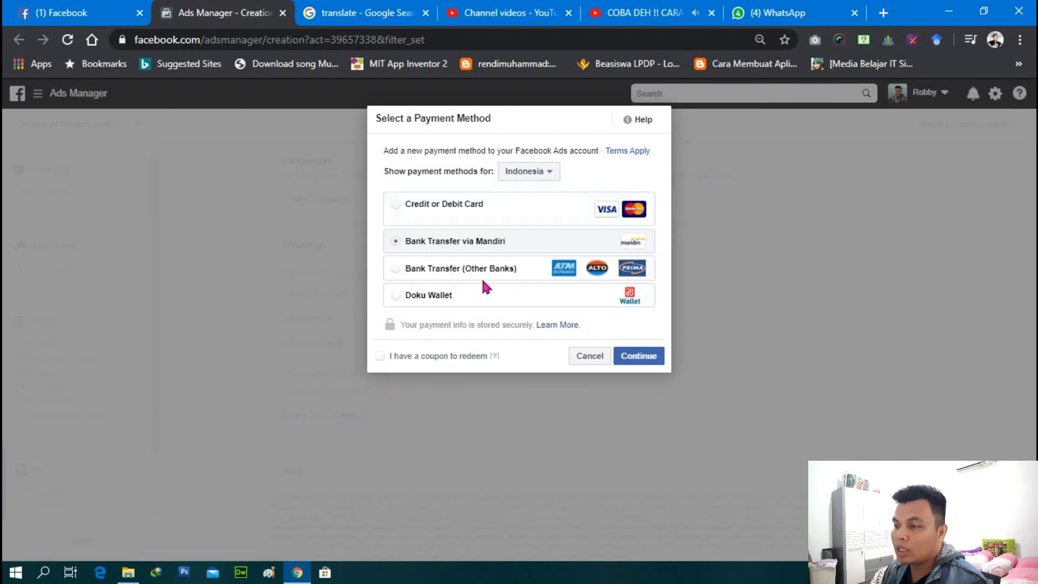
pyautogui.click(406, 273)
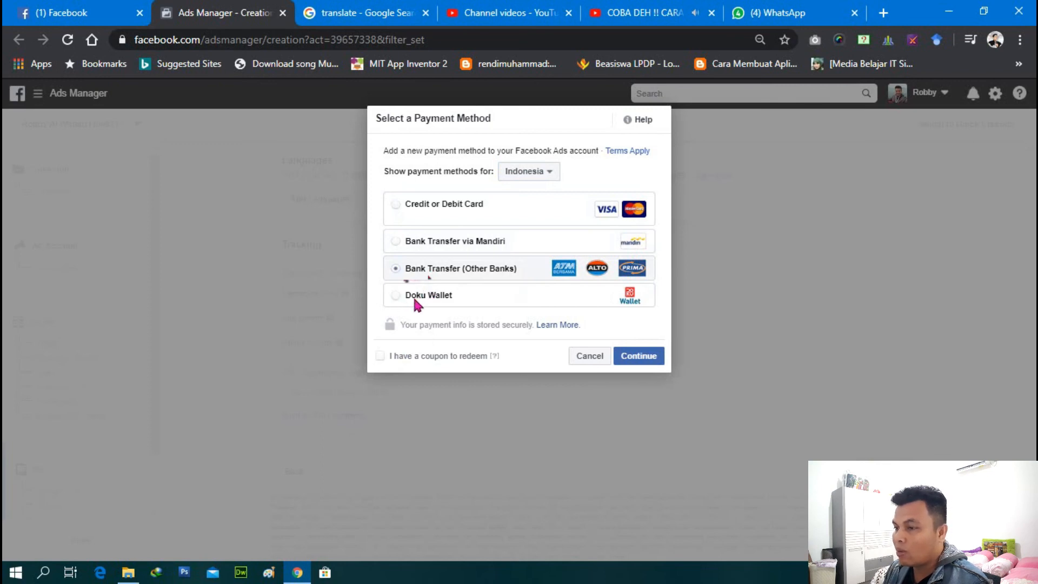
pyautogui.click(400, 241)
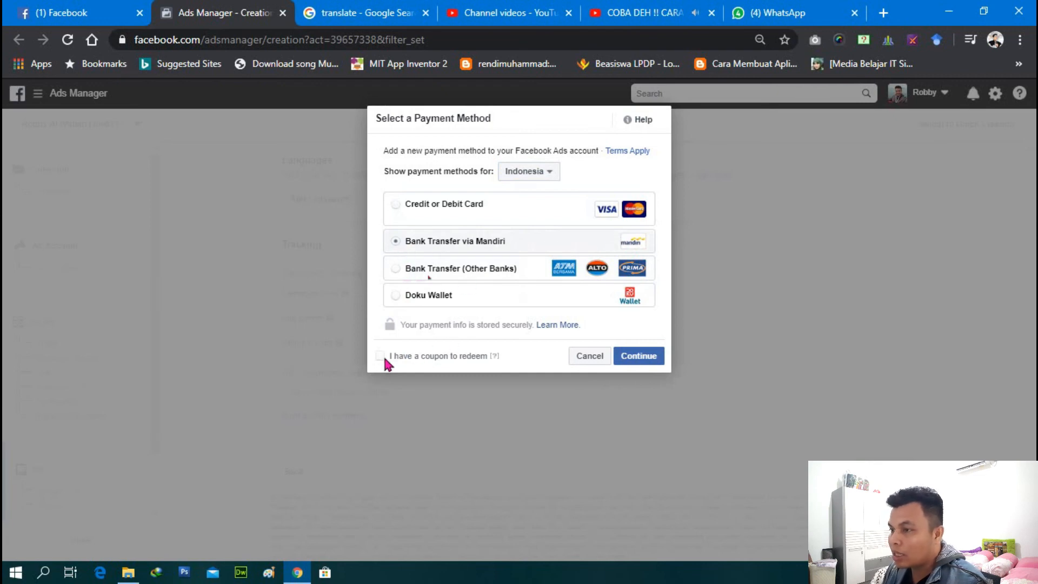
pyautogui.click(639, 356)
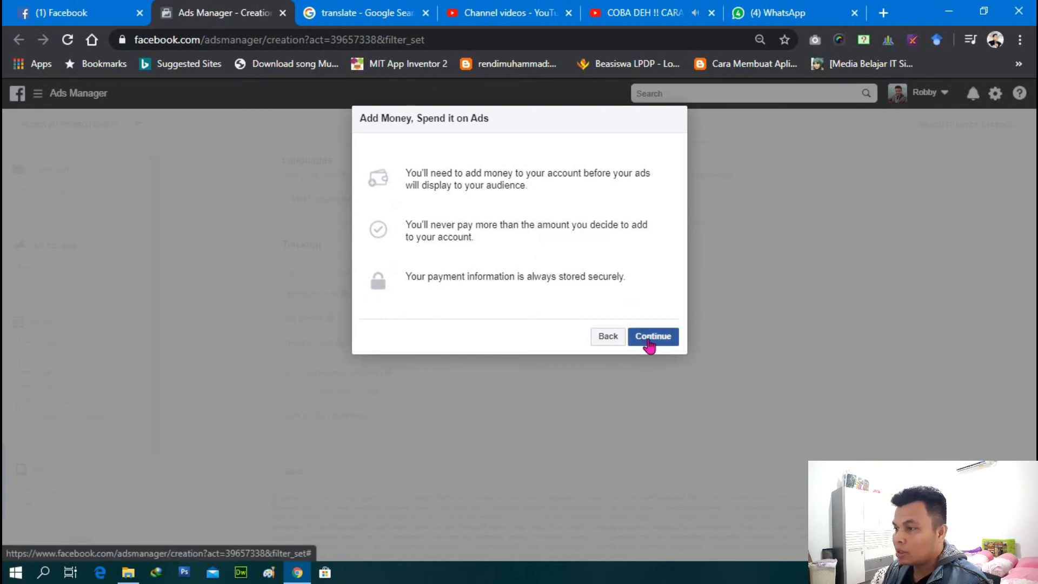
pyautogui.click(650, 345)
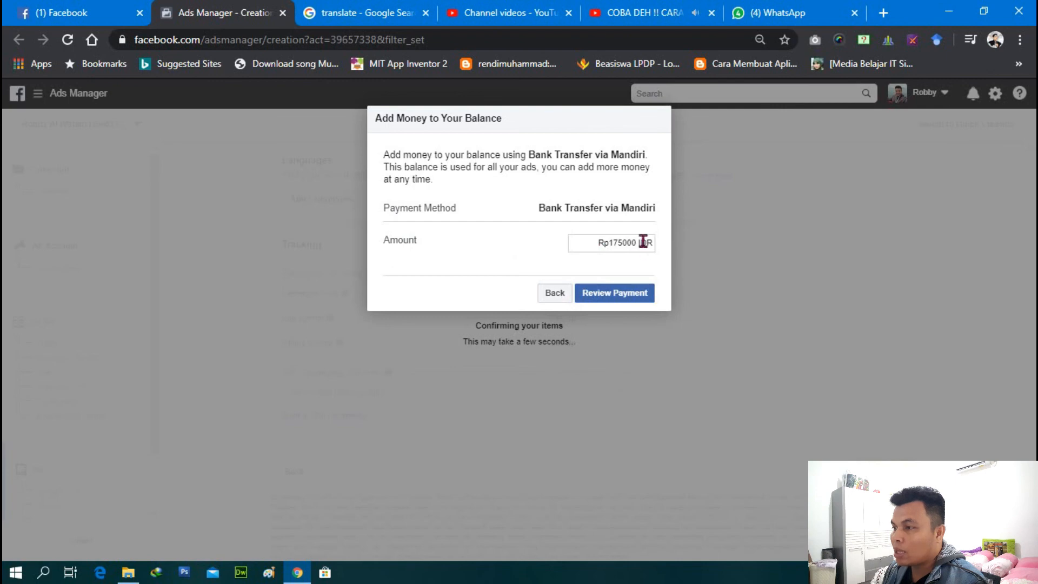
# - Submit the Rp175.000 balance top-up via Mandiri and read the ATM and online banking payment instructions
pyautogui.click(613, 299)
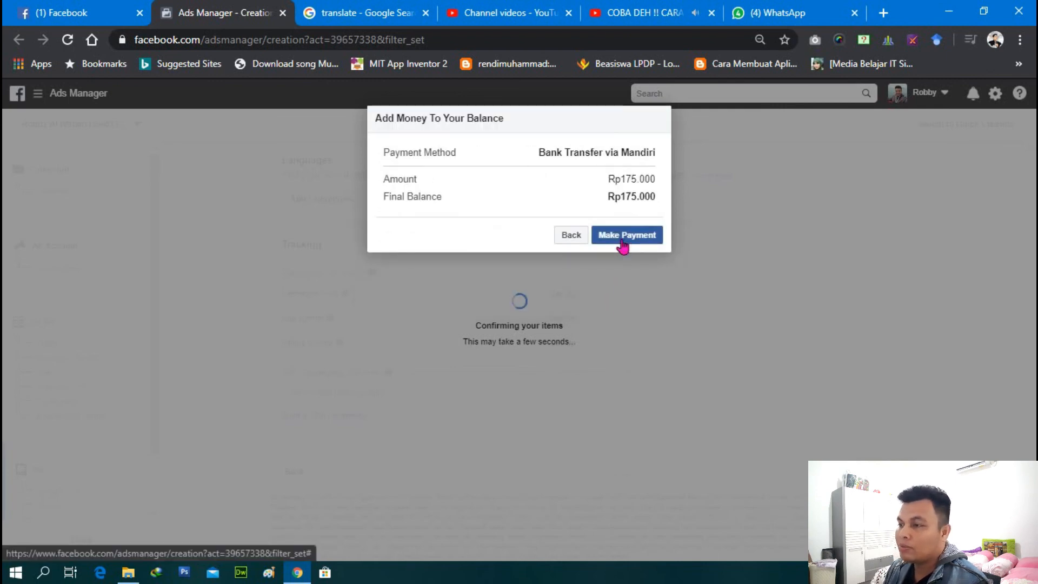
pyautogui.click(622, 241)
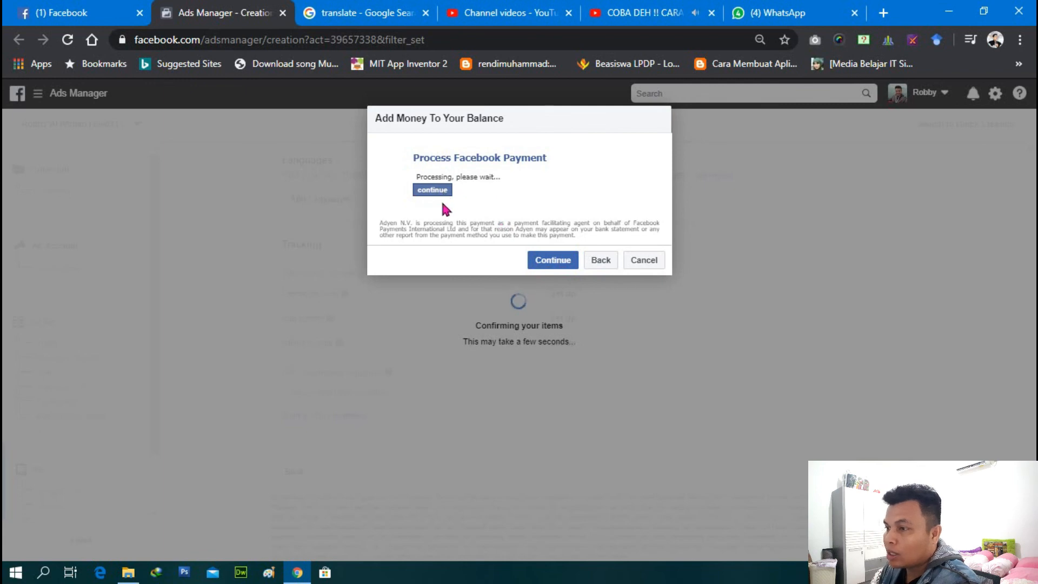
pyautogui.click(561, 266)
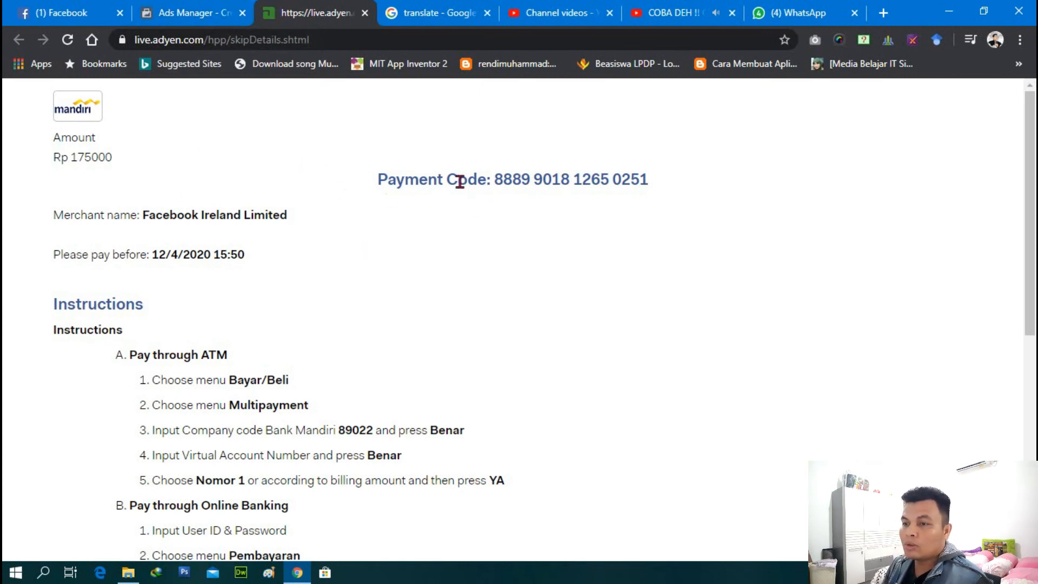
pyautogui.scroll(-1, 247, 181)
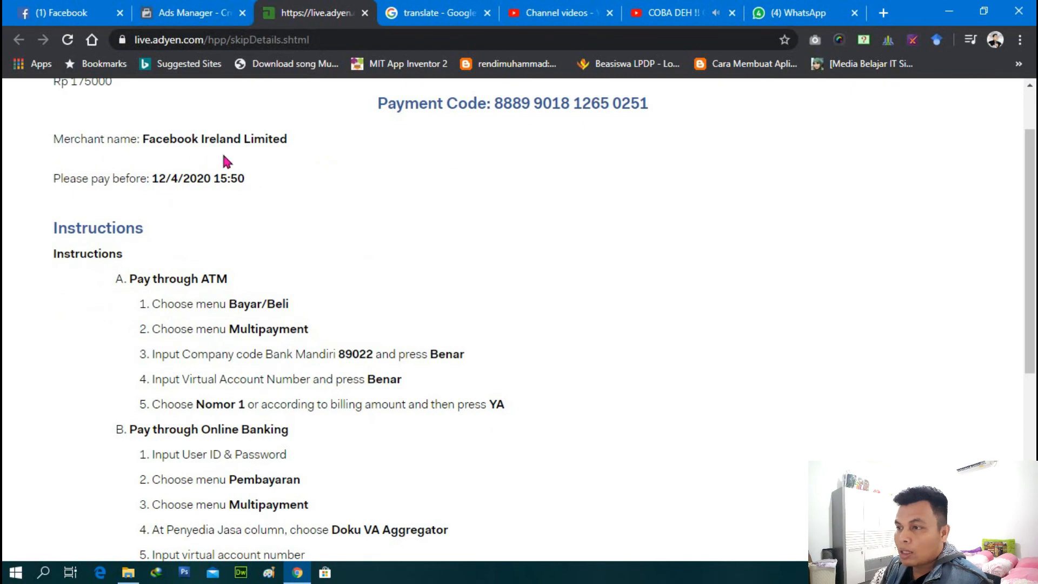
pyautogui.scroll(-1, 280, 168)
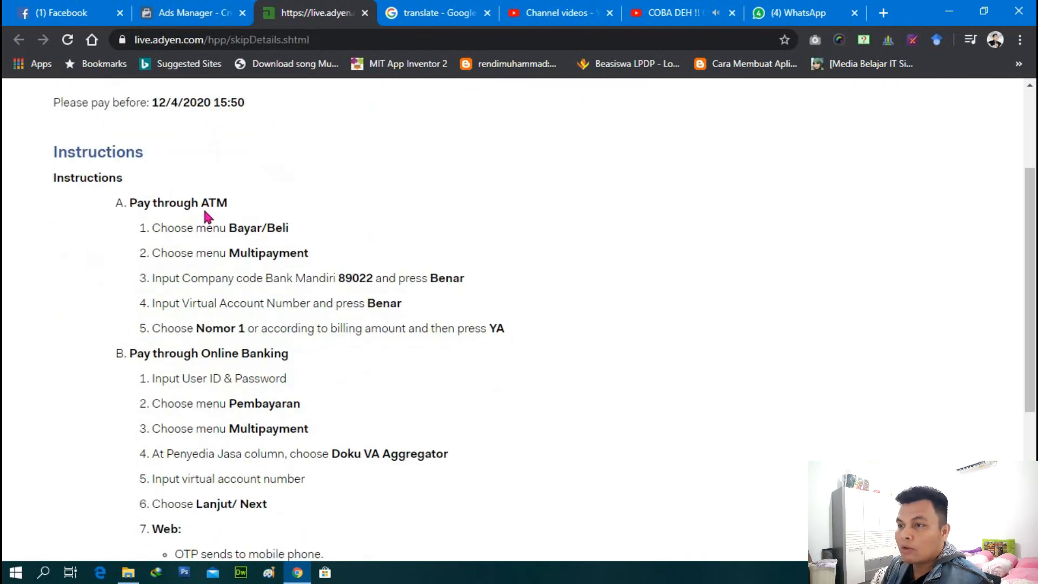
pyautogui.scroll(-1, 227, 214)
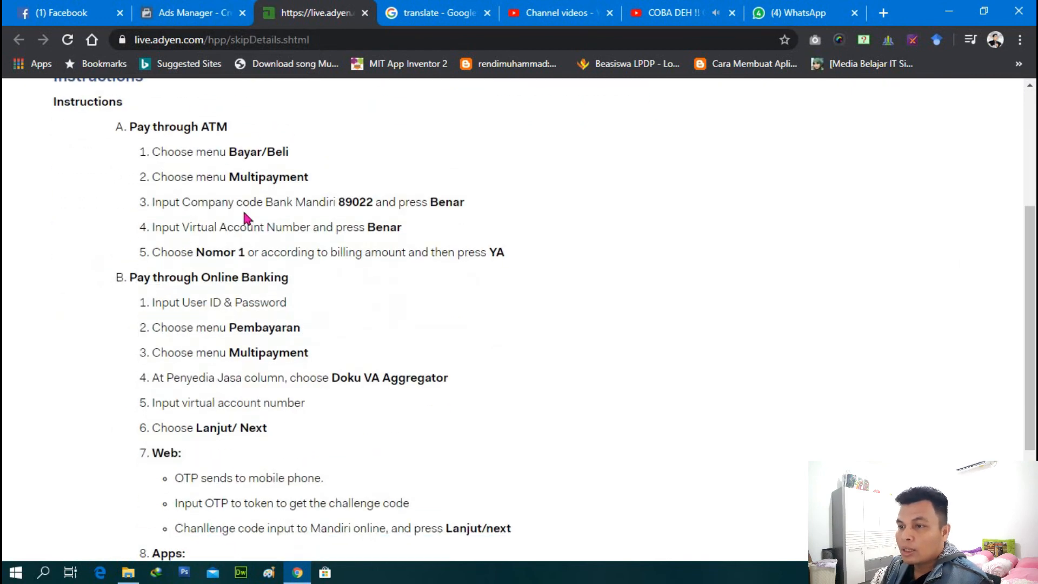
pyautogui.scroll(-1, 270, 225)
pyautogui.scroll(-2, 273, 227)
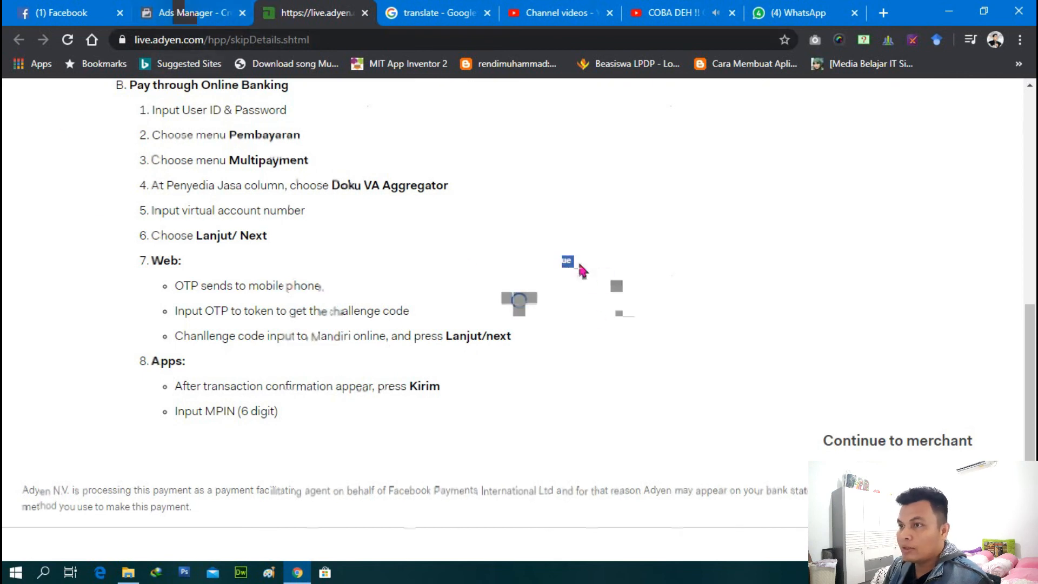
# - Close the payment instructions page and its duplicate to return to the ad creation page
pyautogui.click(566, 266)
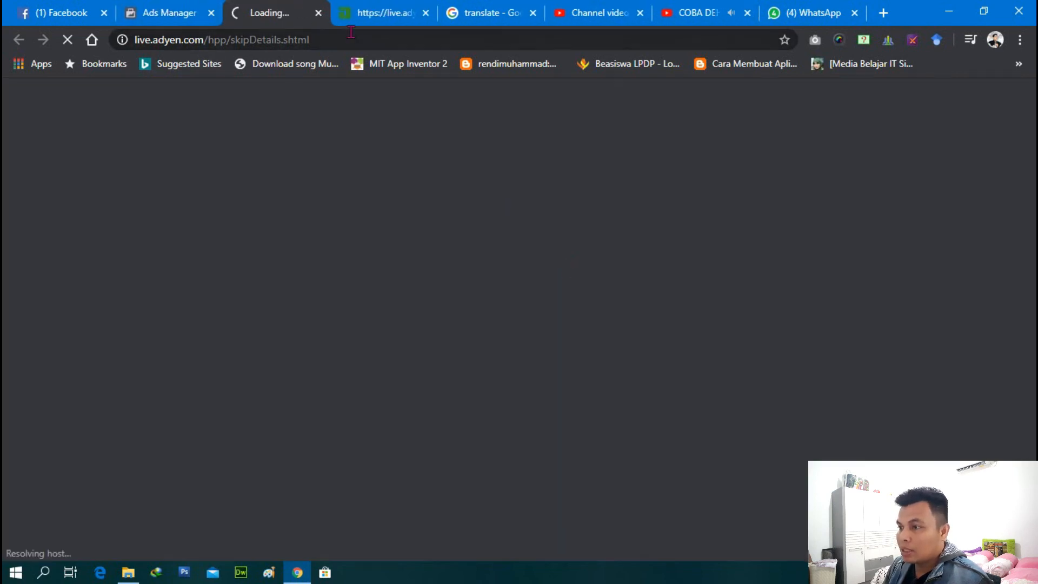
pyautogui.click(319, 13)
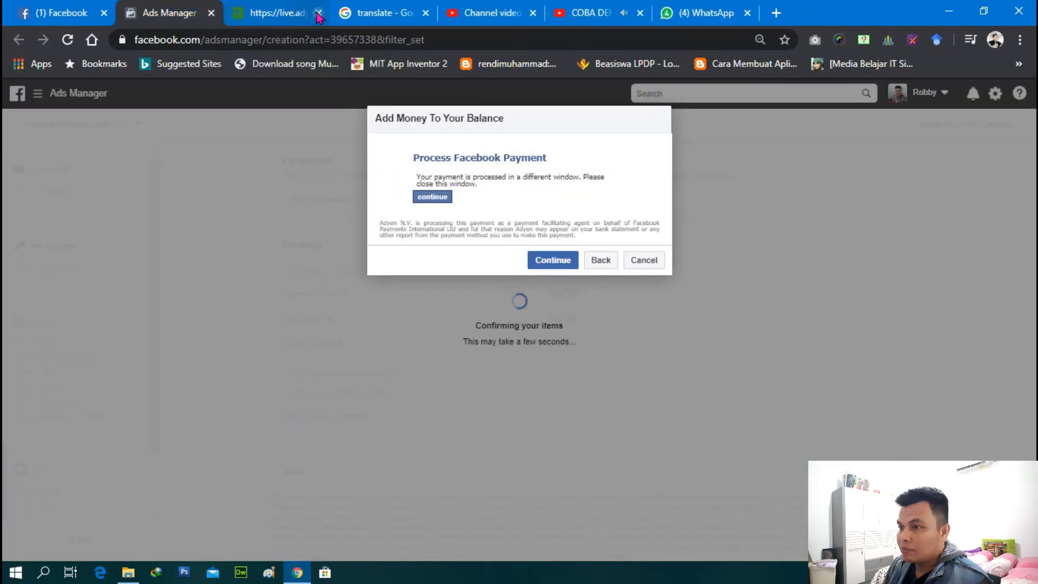
pyautogui.click(318, 13)
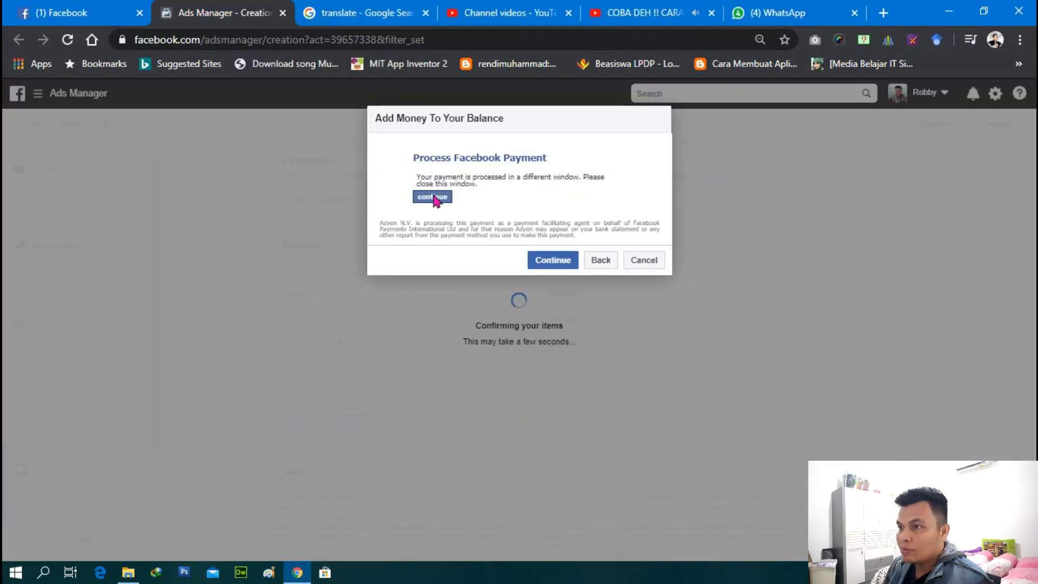
# - Try to continue the Facebook payment on the payment processor's page again and close that page
pyautogui.click(432, 197)
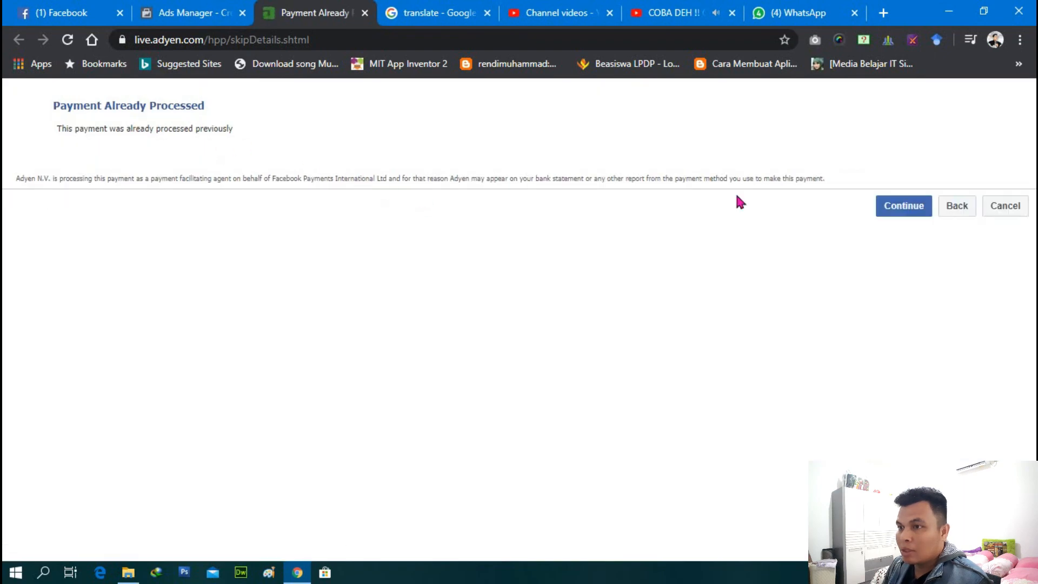
pyautogui.click(898, 209)
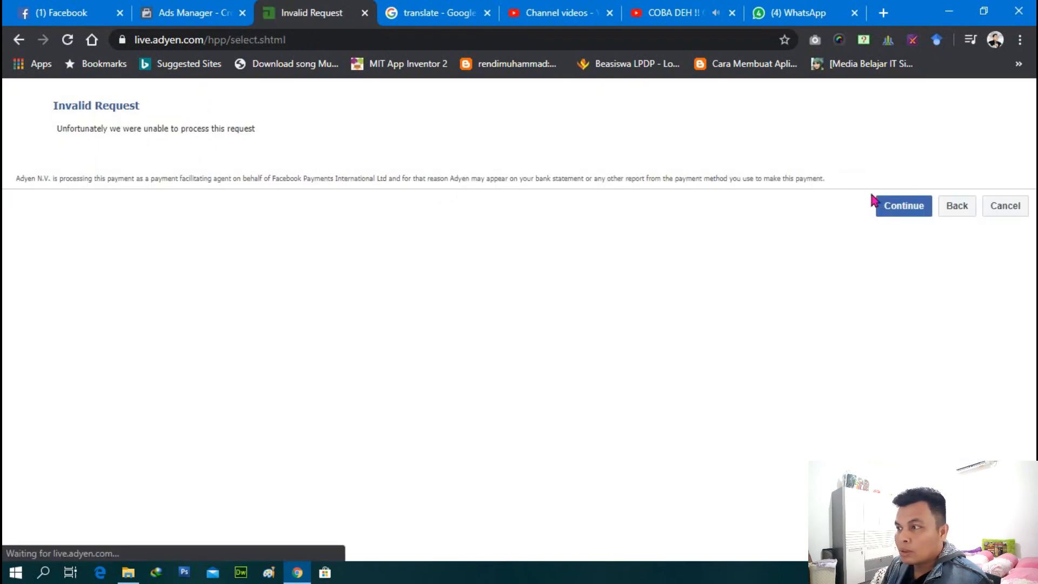
pyautogui.click(908, 216)
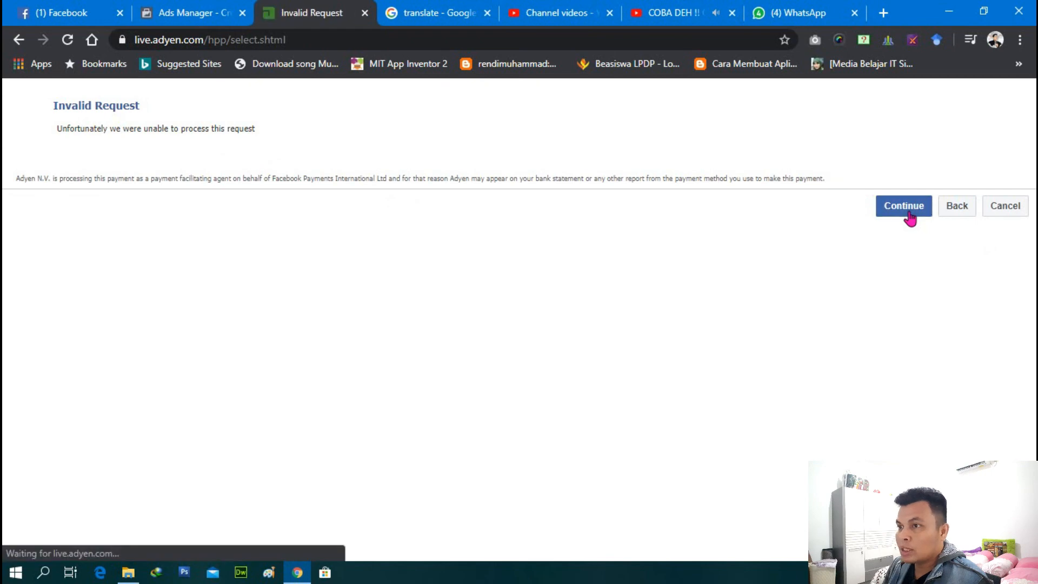
pyautogui.click(365, 13)
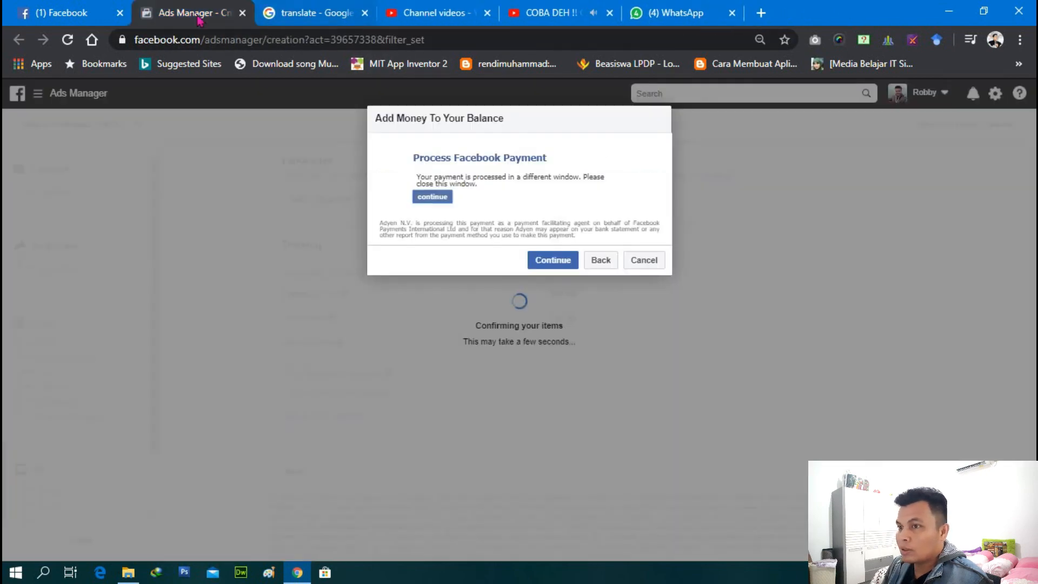